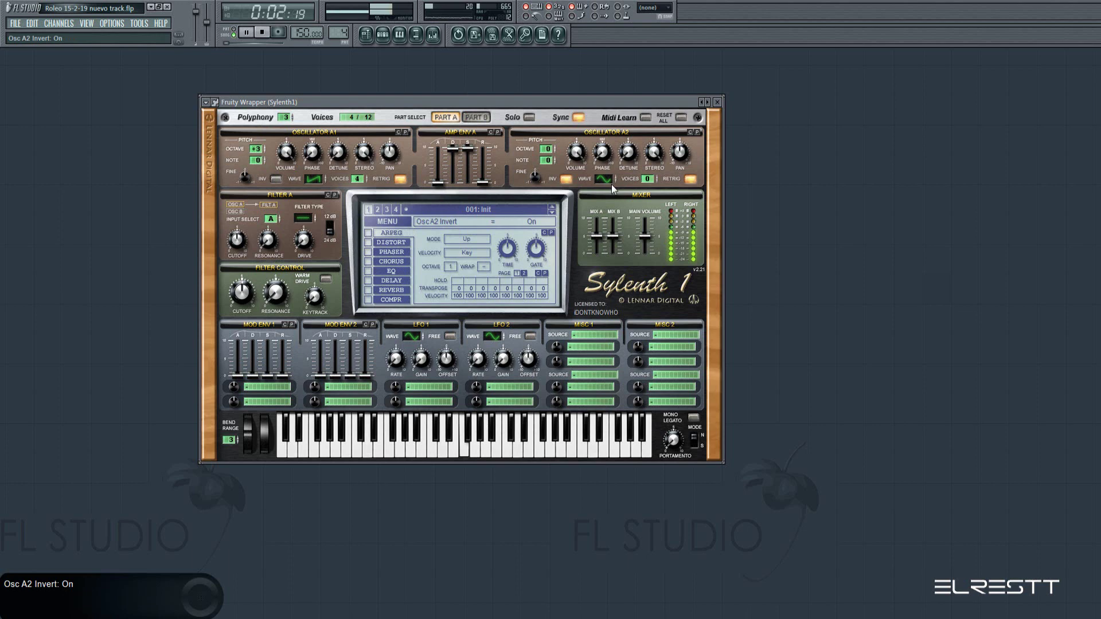
# Make oscillator A2 an inverted pulse wave with 2 voices at octave +2
pyautogui.click(616, 177)
pyautogui.click(615, 177)
pyautogui.click(616, 178)
pyautogui.moveTo(646, 178); pyautogui.dragTo(646, 163)
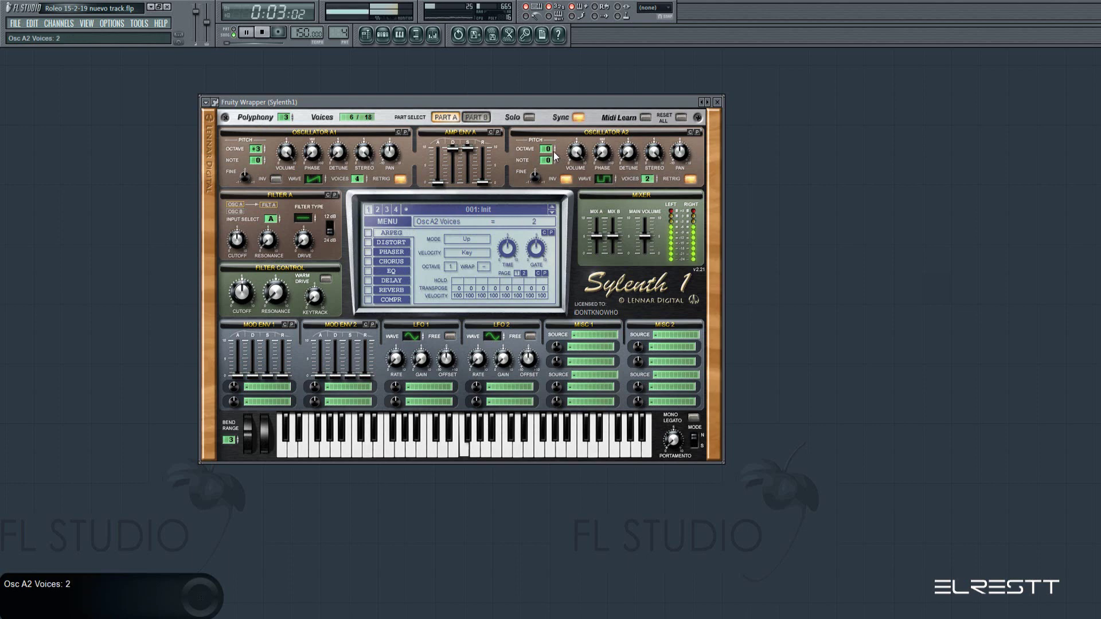
pyautogui.moveTo(554, 154); pyautogui.dragTo(554, 136)
# In Part B, give oscillator B1 two voices and lengthen the amp envelope B decay
pyautogui.click(474, 117)
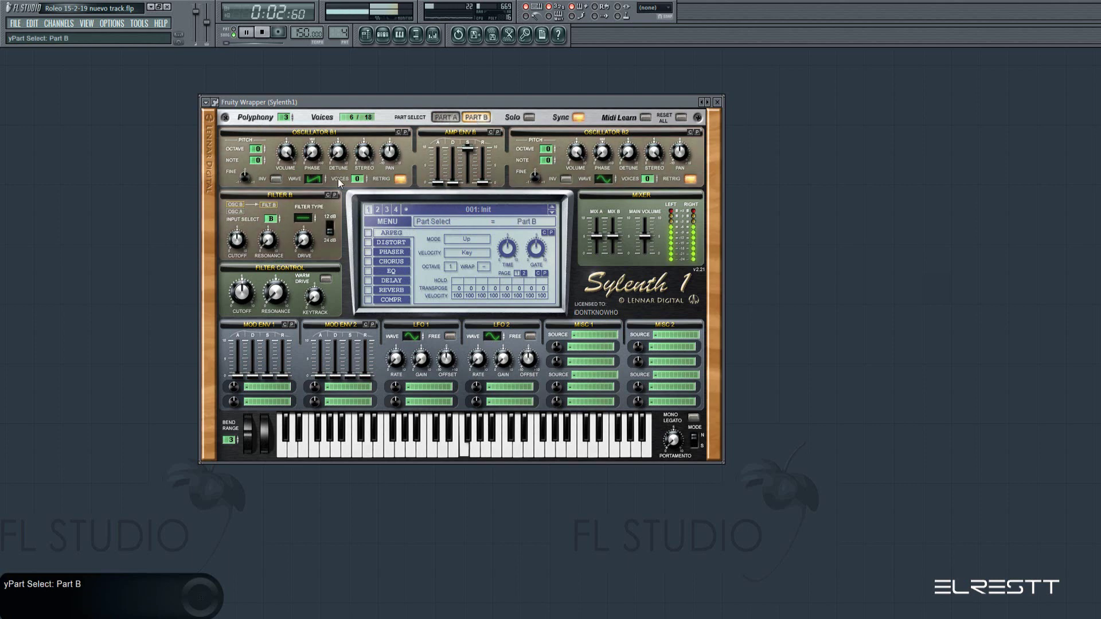
pyautogui.moveTo(358, 180); pyautogui.dragTo(316, 155)
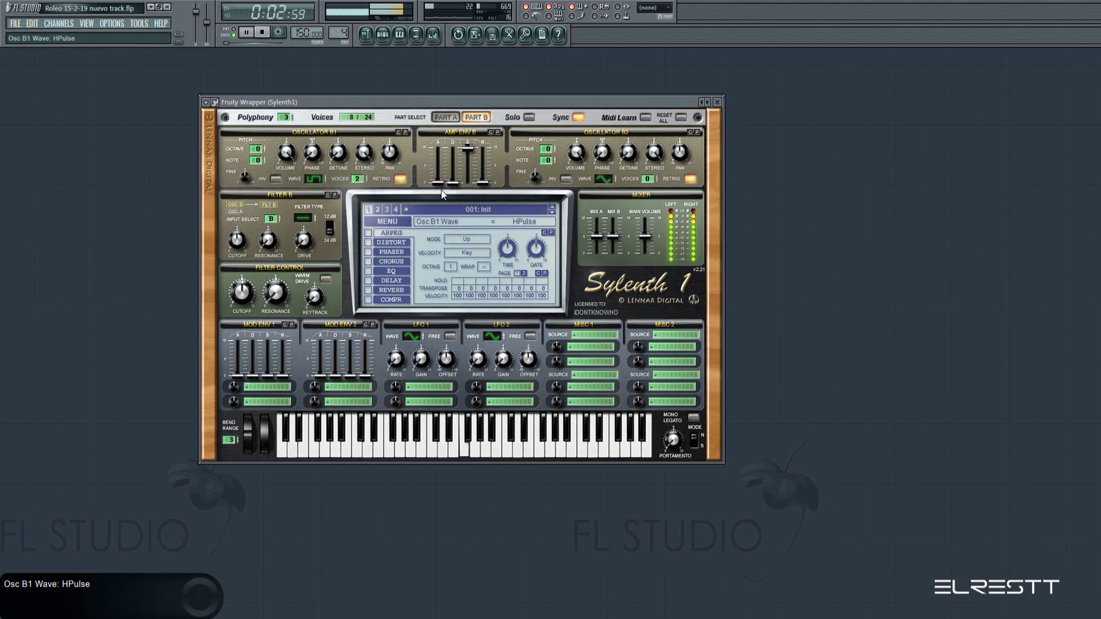
pyautogui.moveTo(452, 184); pyautogui.dragTo(456, 140)
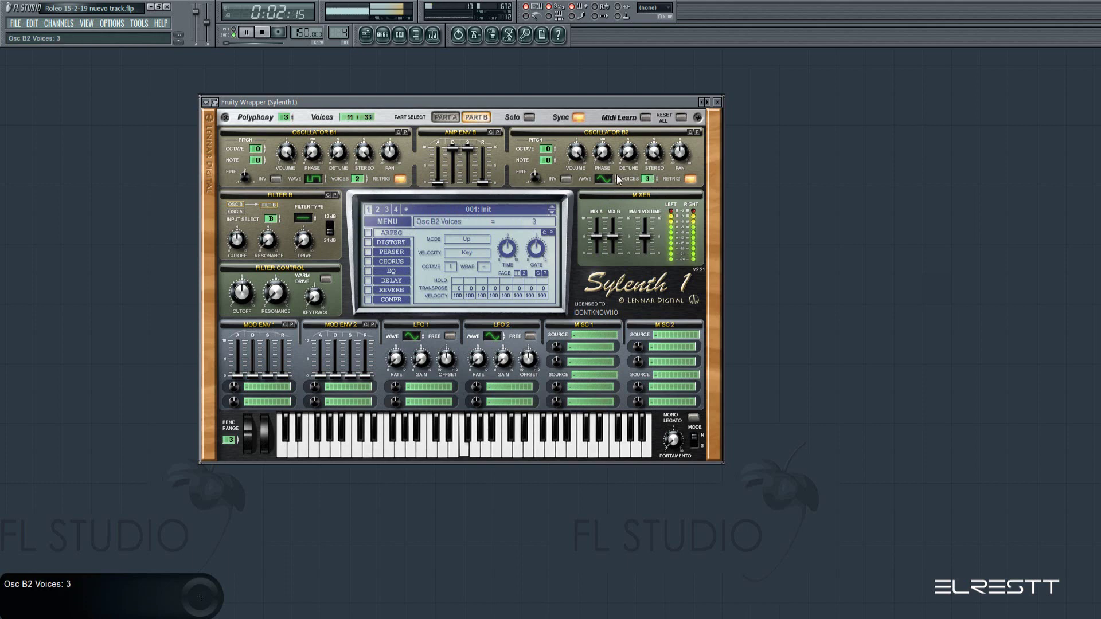
# Set oscillator B2 to QPulse at octave +2 and make filter B a lowpass
pyautogui.moveTo(613, 176); pyautogui.dragTo(611, 140)
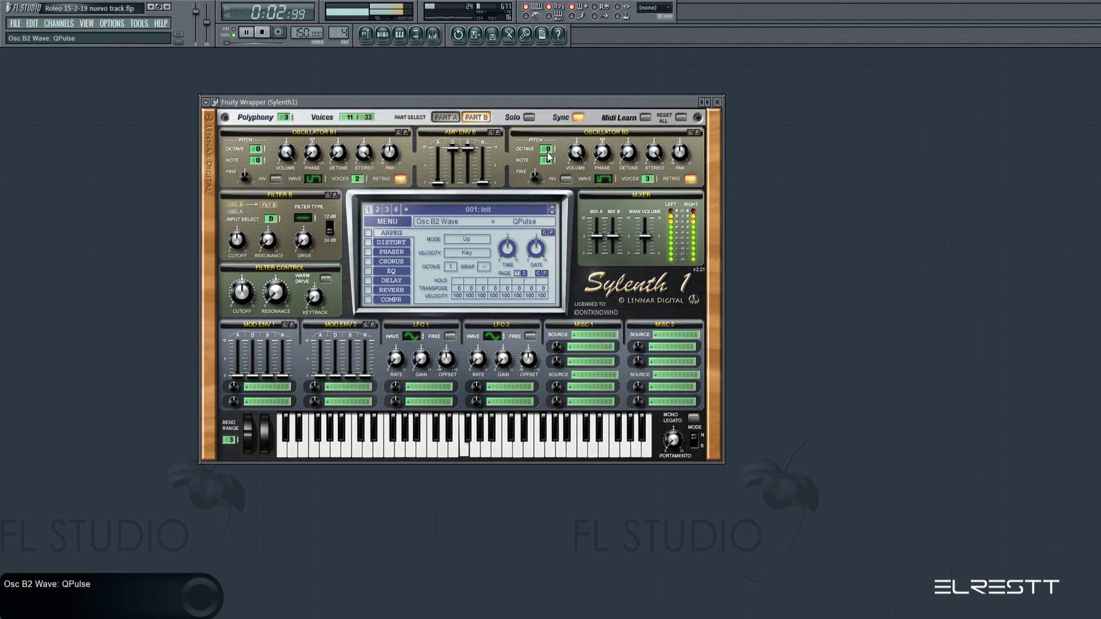
pyautogui.moveTo(548, 155); pyautogui.dragTo(552, 138)
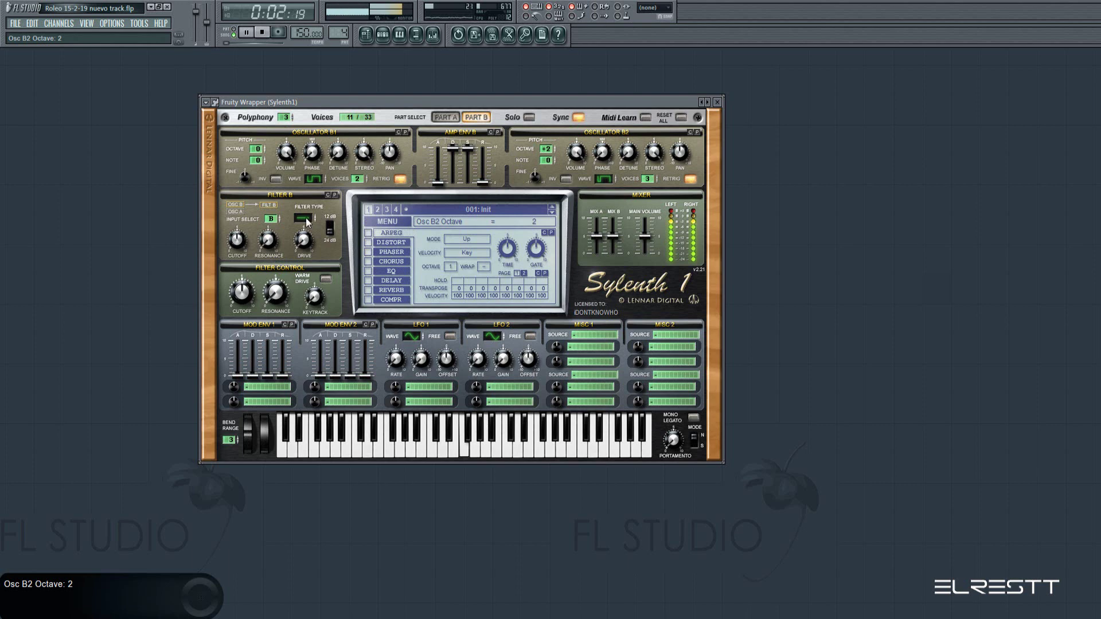
pyautogui.moveTo(305, 218); pyautogui.dragTo(308, 204)
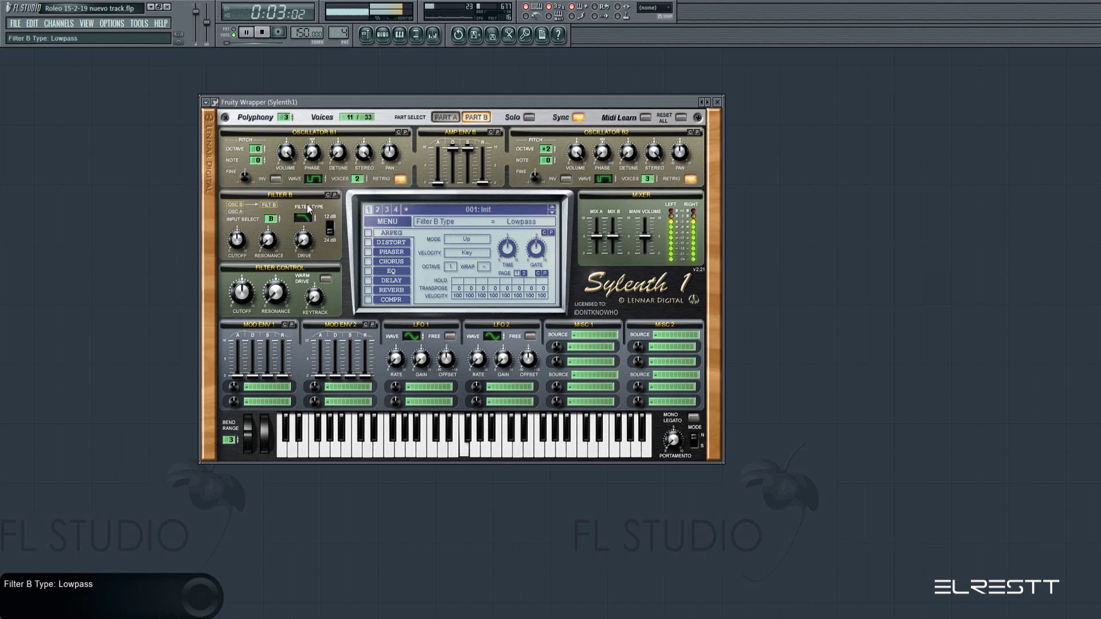
# Give filter B a 24 dB slope; make filter A a lowpass with higher cutoff, maximum resonance and drive
pyautogui.click(330, 235)
pyautogui.click(440, 117)
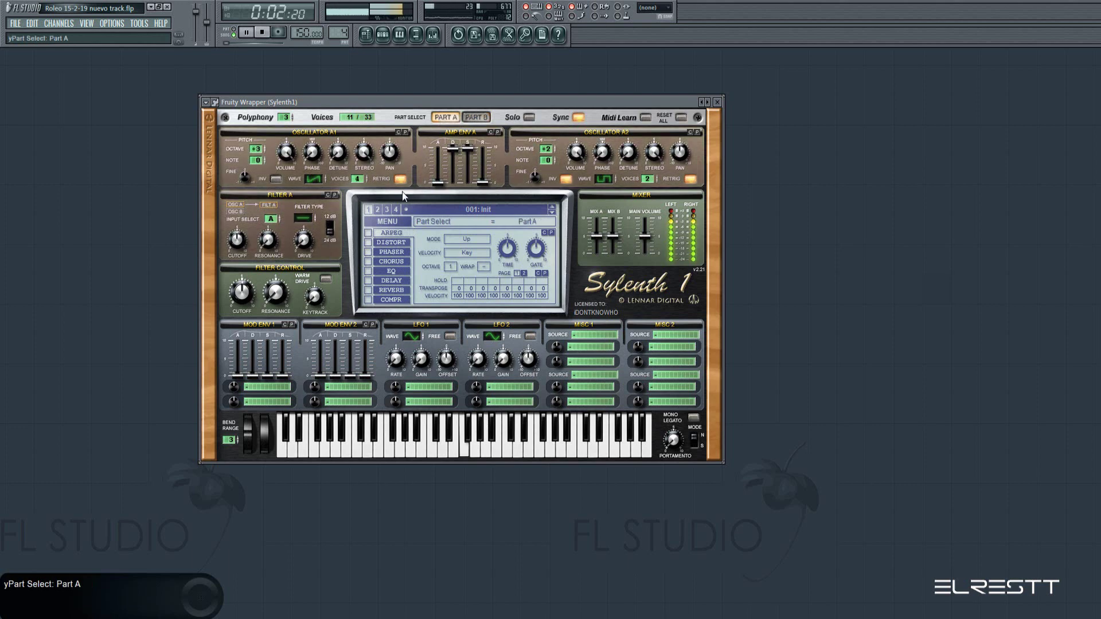
pyautogui.moveTo(301, 216); pyautogui.dragTo(273, 208)
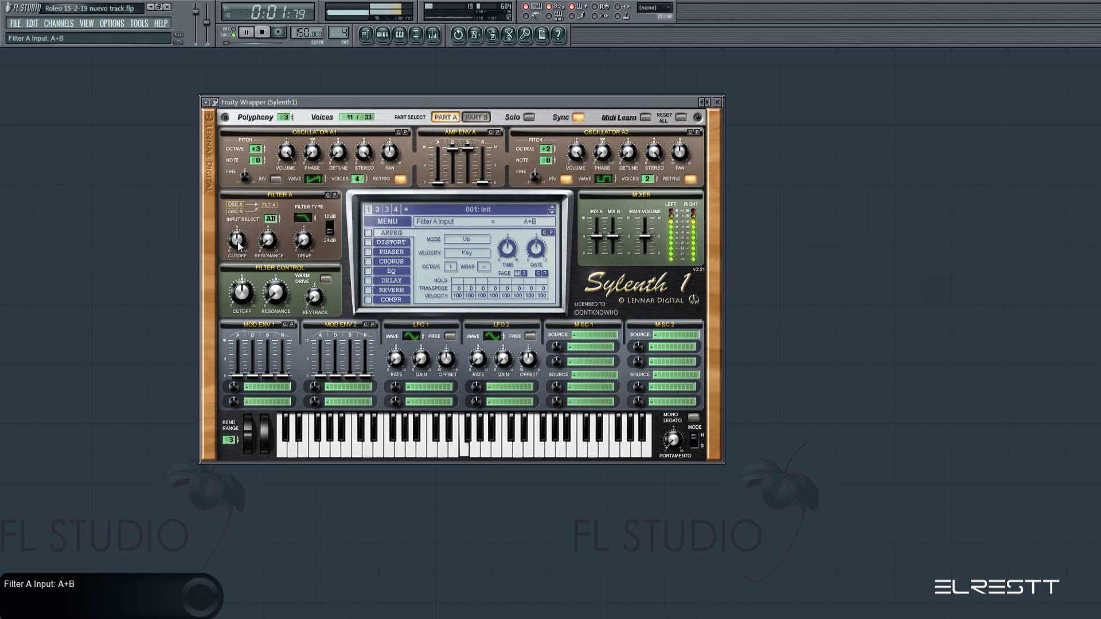
pyautogui.moveTo(239, 246); pyautogui.dragTo(278, 92)
pyautogui.moveTo(302, 247); pyautogui.dragTo(322, 95)
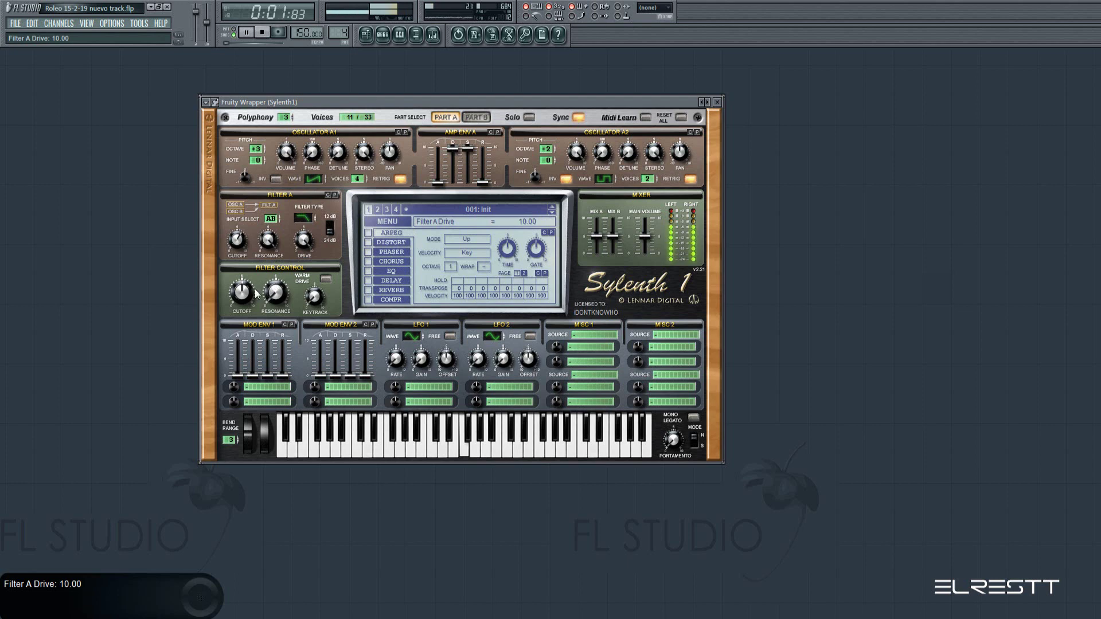
# Lower the filter control cutoff to about 62 Hz, enable Warm Drive, and set keytrack near 3.38
pyautogui.moveTo(245, 292); pyautogui.dragTo(292, 201)
pyautogui.click(323, 280)
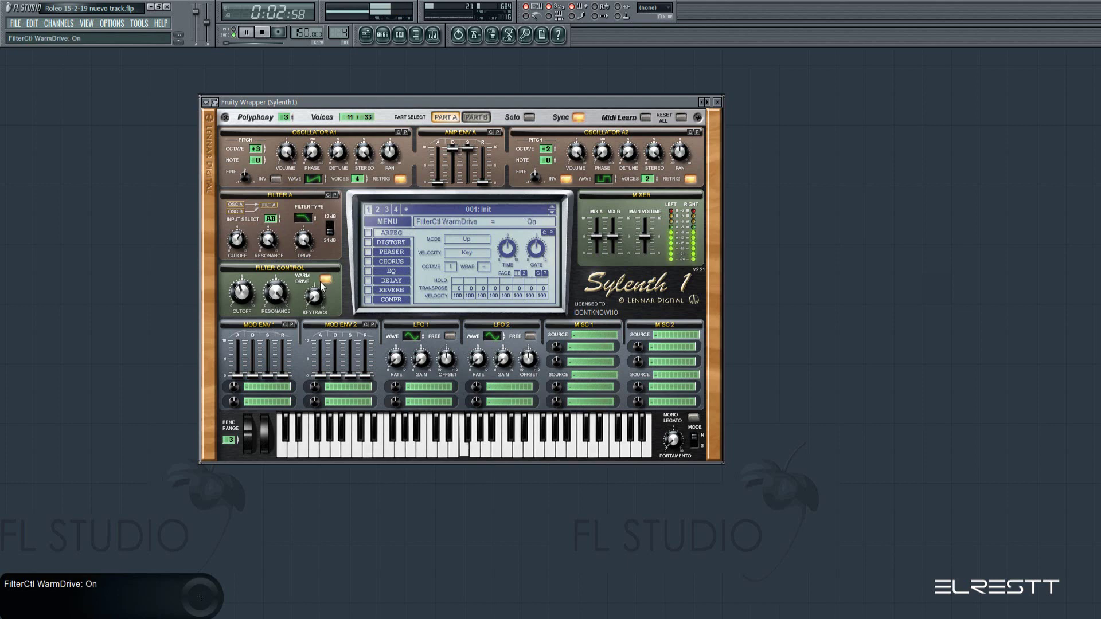
pyautogui.moveTo(313, 306); pyautogui.dragTo(314, 279)
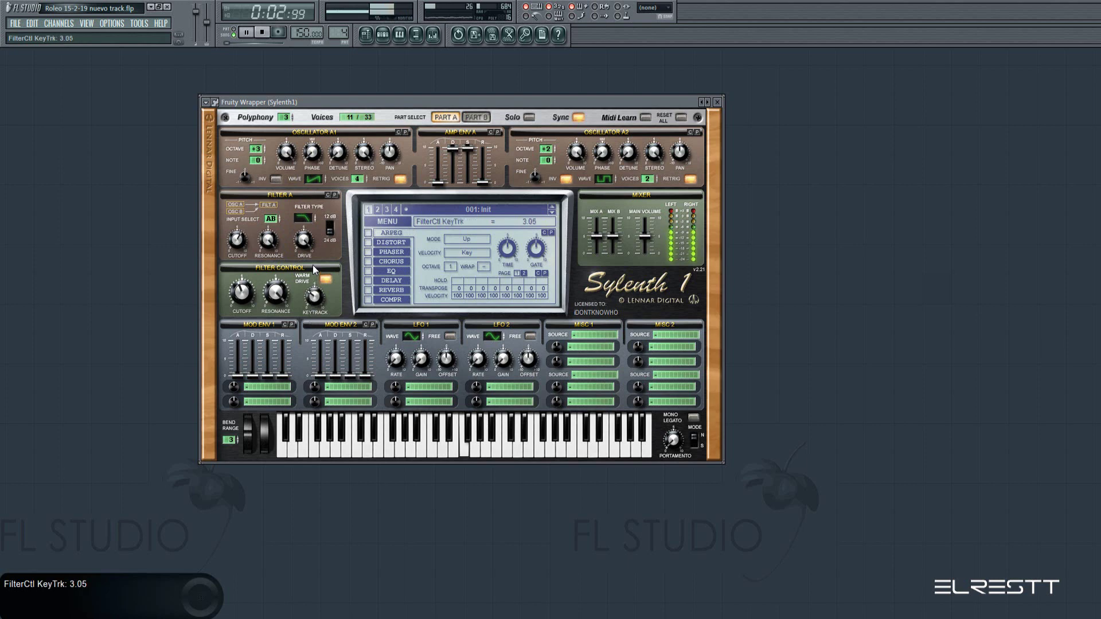
pyautogui.moveTo(321, 284); pyautogui.dragTo(316, 296)
# Route Mod Env 1 to Cutoff AB at amount -10, with a longer attack and higher sustain
pyautogui.click(261, 384)
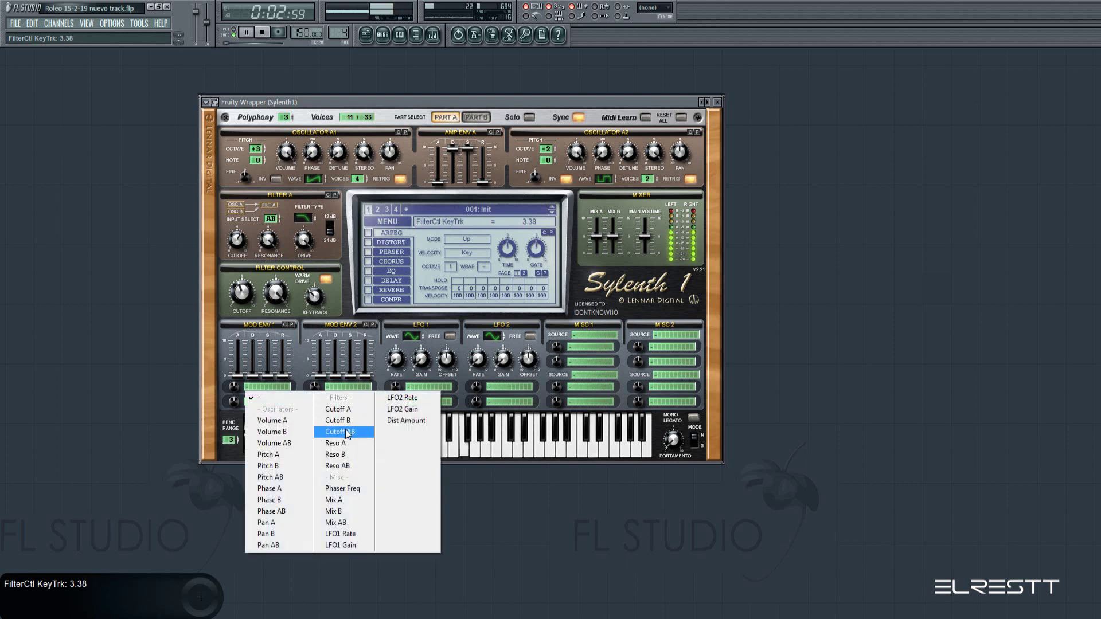
pyautogui.click(345, 429)
pyautogui.moveTo(234, 385); pyautogui.dragTo(238, 322)
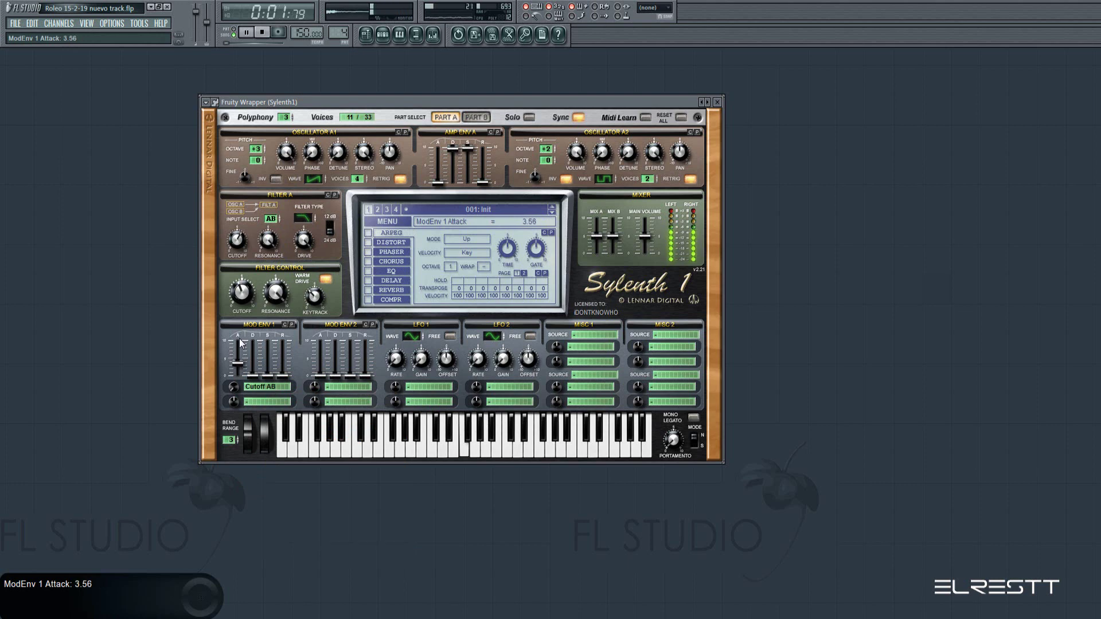
pyautogui.moveTo(239, 352); pyautogui.dragTo(253, 329)
pyautogui.moveTo(266, 377); pyautogui.dragTo(284, 332)
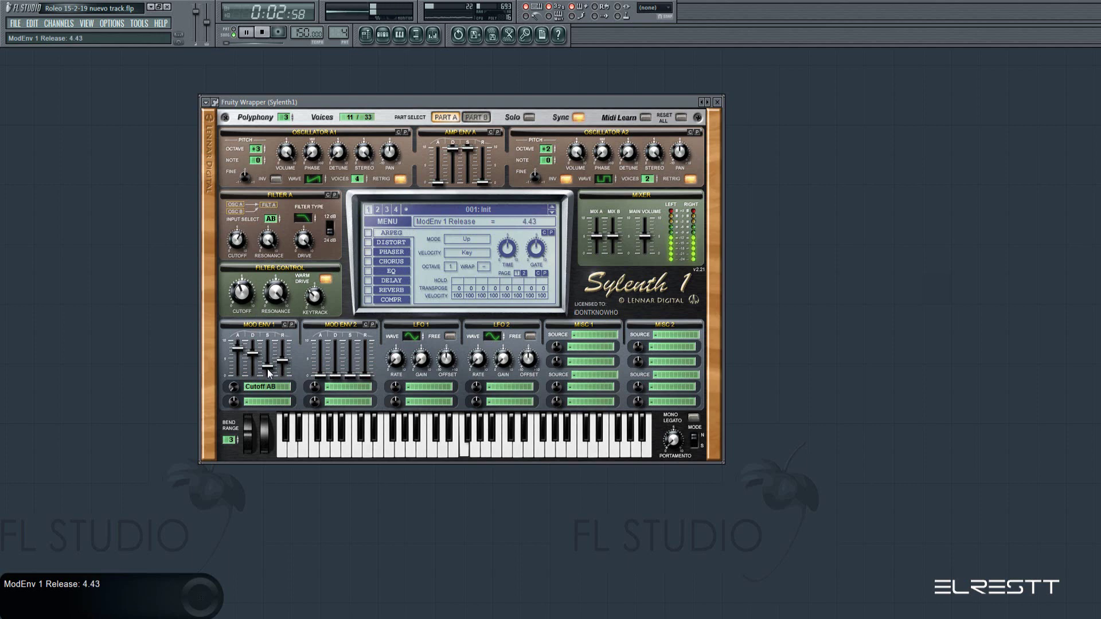
pyautogui.moveTo(268, 369); pyautogui.dragTo(272, 365)
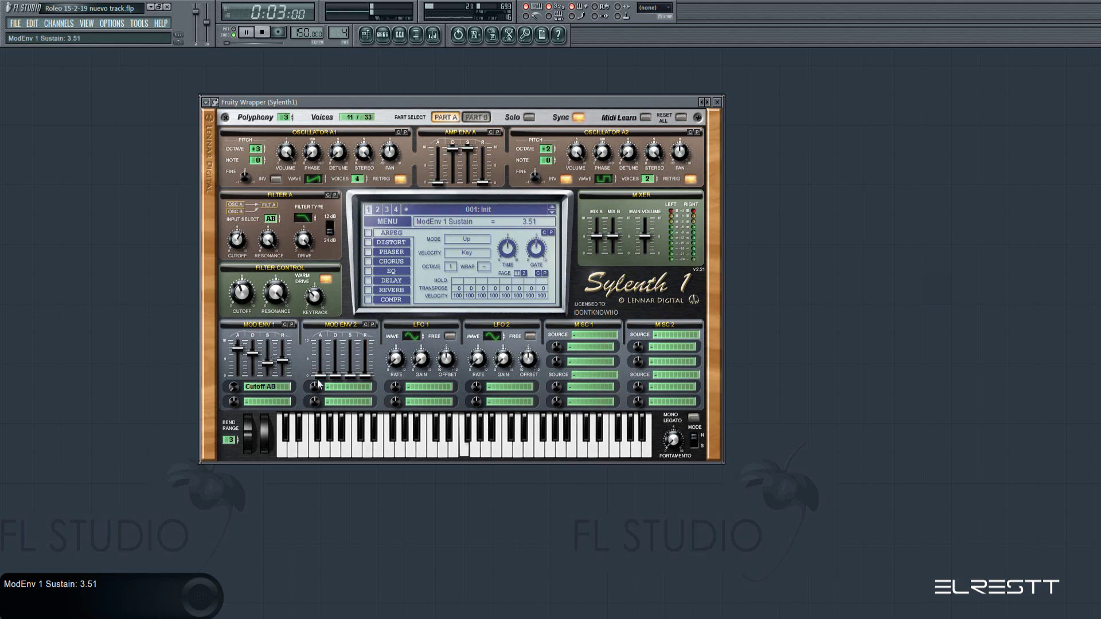
# Route Mod Env 2 to Cutoff AB with its decay at mid level
pyautogui.click(337, 386)
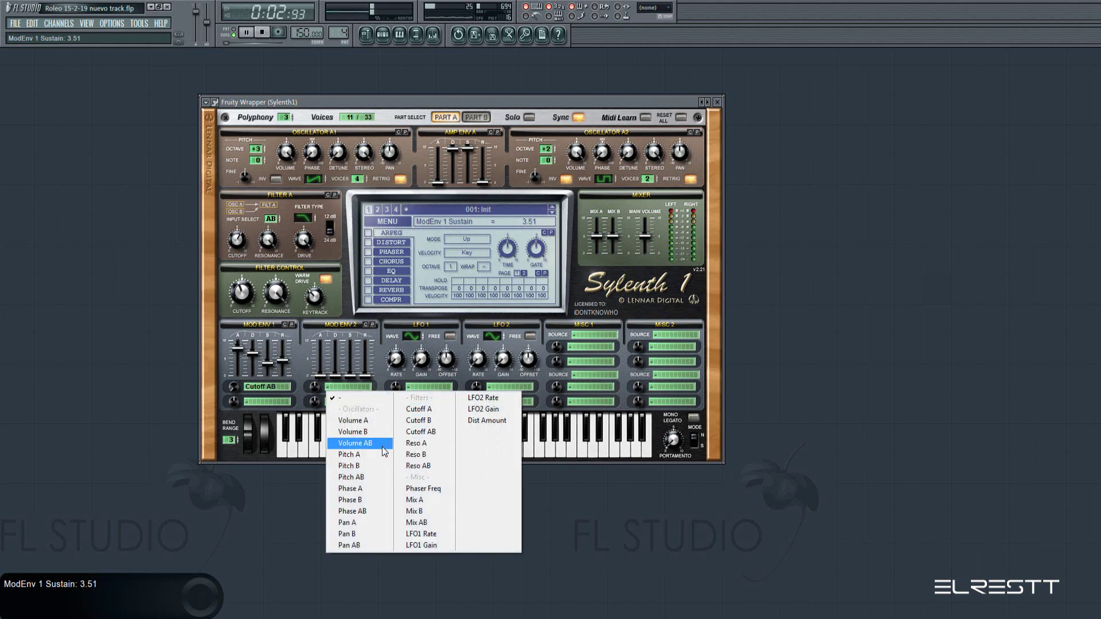
pyautogui.click(420, 432)
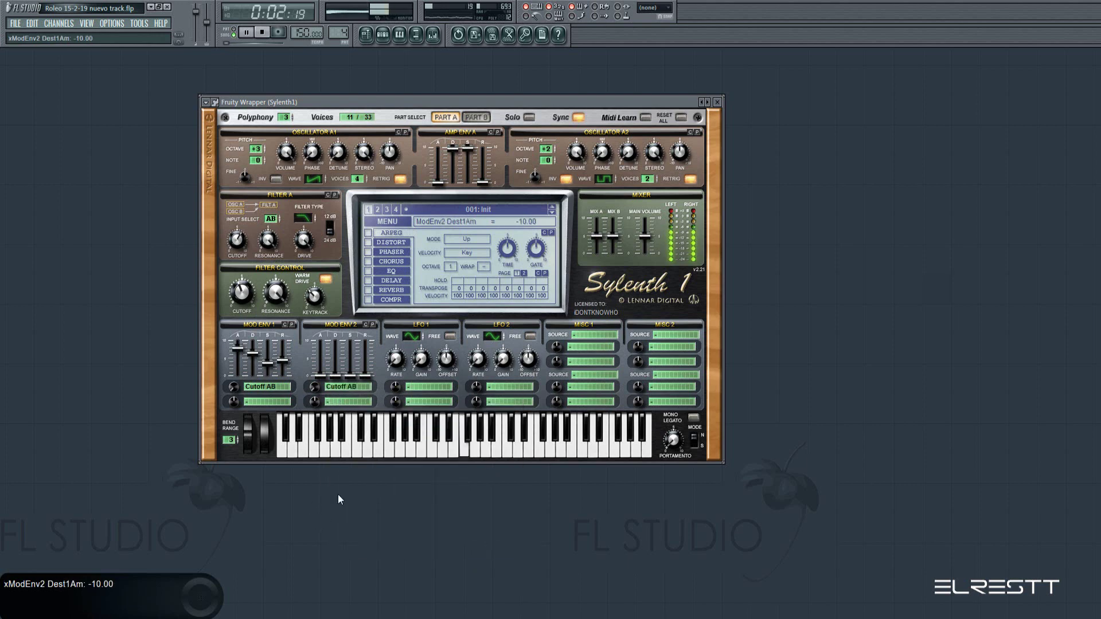
pyautogui.moveTo(336, 376); pyautogui.dragTo(340, 342)
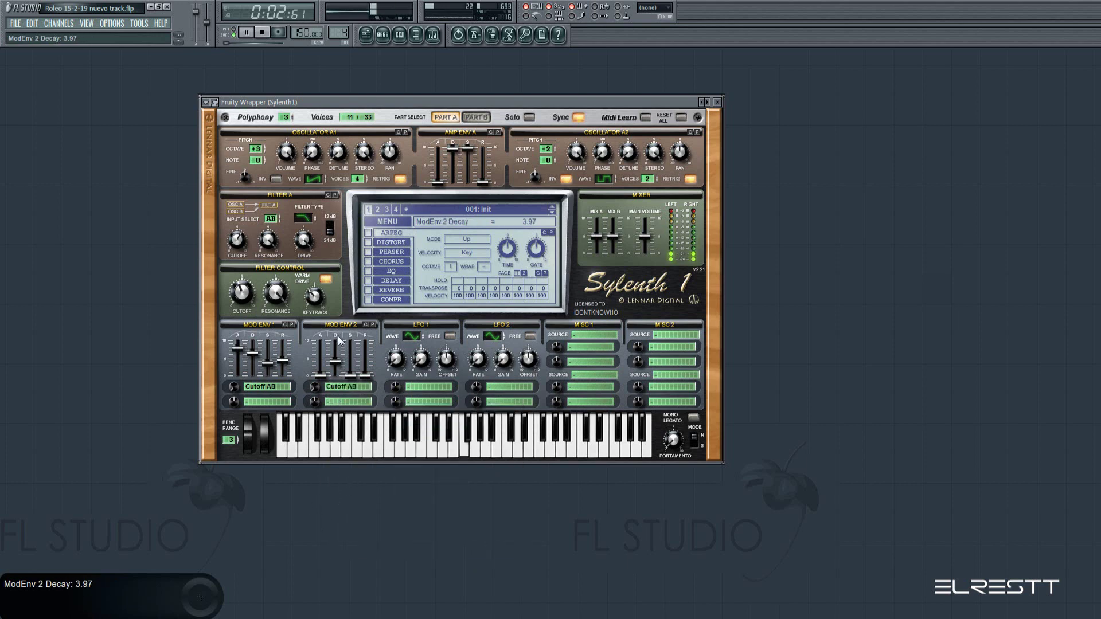
# Send LFO 1 to Pitch AB with a random waveform, and enable distortion at amount 10
pyautogui.click(432, 385)
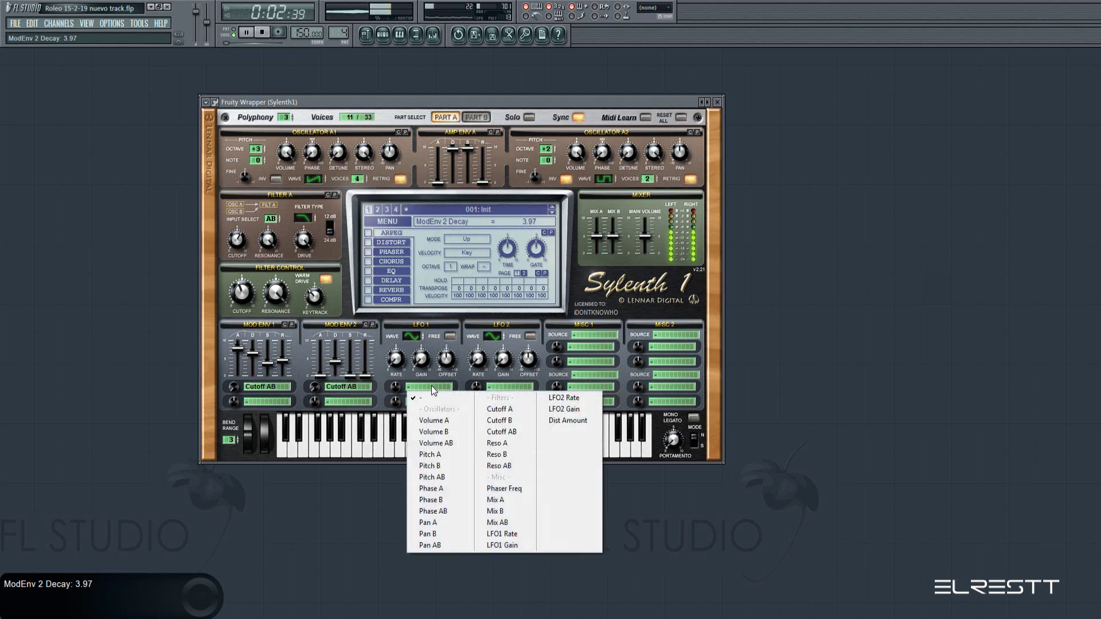
pyautogui.click(445, 477)
pyautogui.click(410, 339)
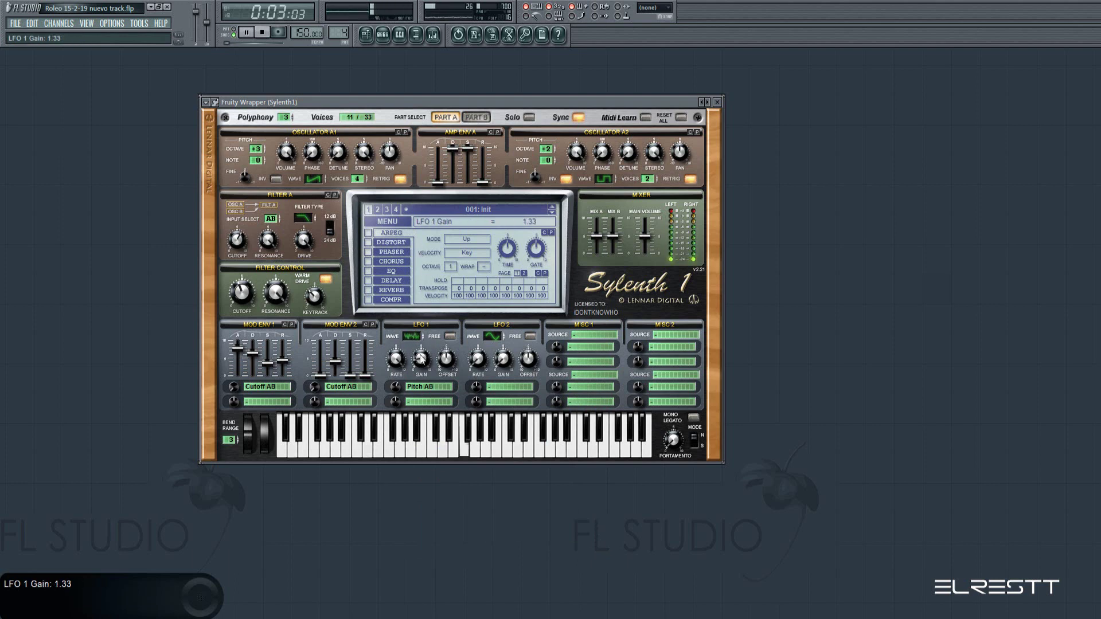
pyautogui.click(368, 243)
pyautogui.moveTo(464, 274); pyautogui.dragTo(493, 201)
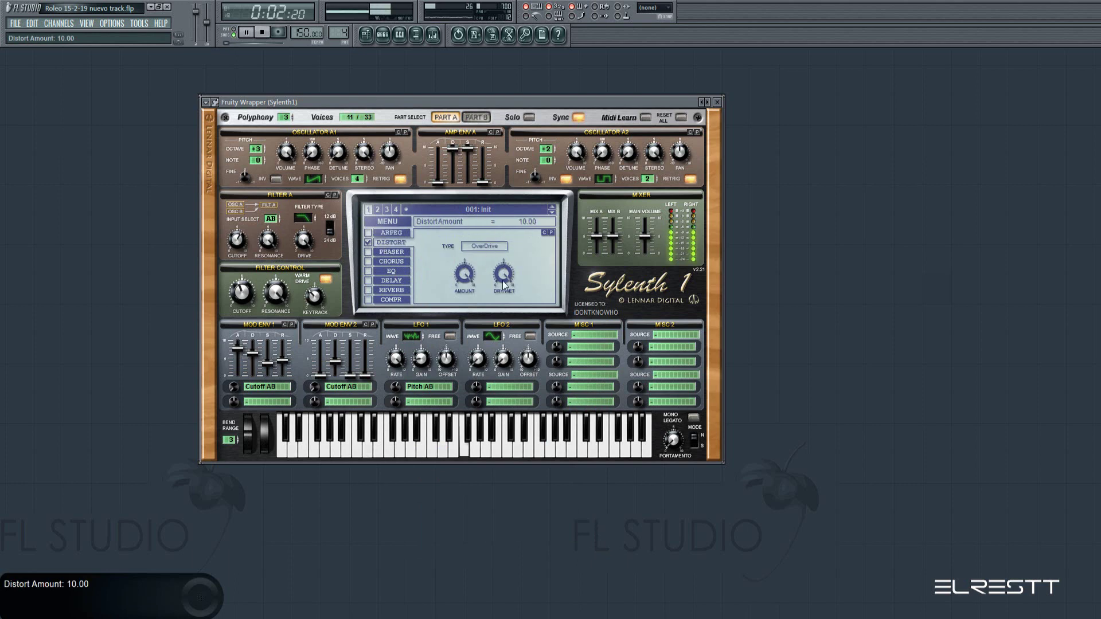
# Send LFO 2 to Pitch AB with amount -10 and gain about 9.90
pyautogui.click(514, 386)
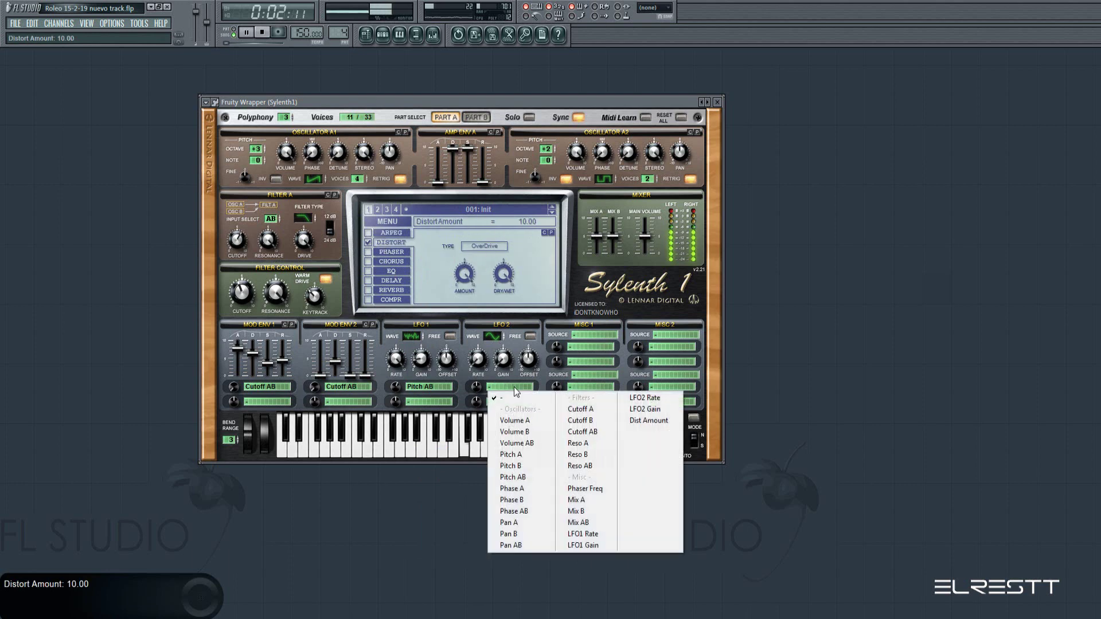
pyautogui.click(528, 477)
pyautogui.moveTo(477, 385); pyautogui.dragTo(504, 439)
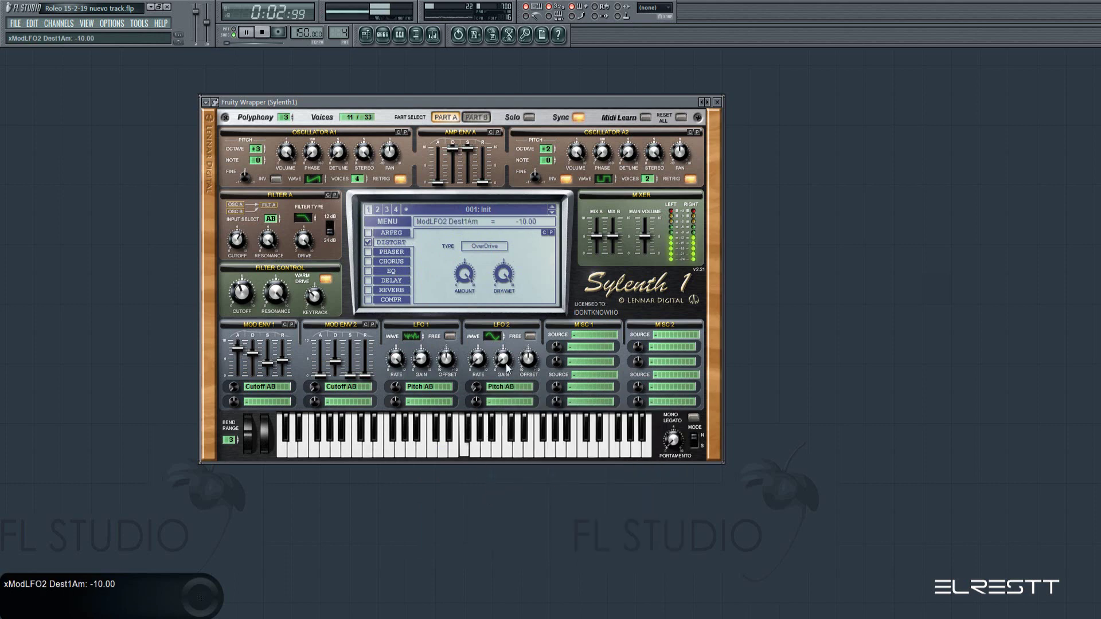
pyautogui.moveTo(506, 364); pyautogui.dragTo(512, 234)
# Fine-tune Mod Env 1 sustain/release and filter keytrack (about 3.33), then bring up the mixer
pyautogui.moveTo(478, 101); pyautogui.dragTo(505, 91)
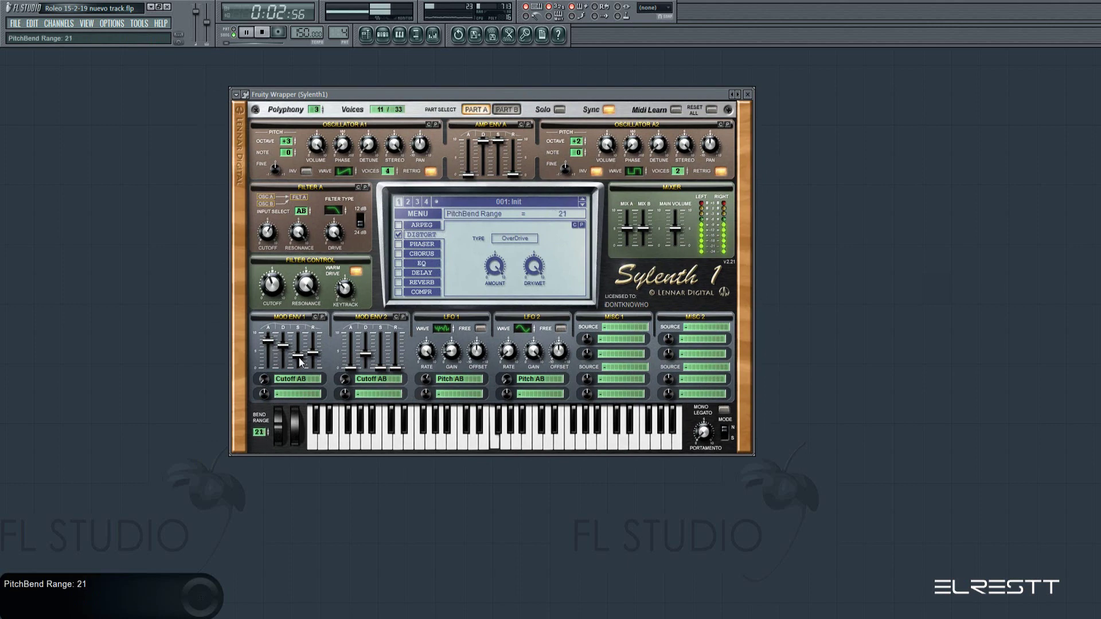
pyautogui.moveTo(298, 358); pyautogui.dragTo(315, 351)
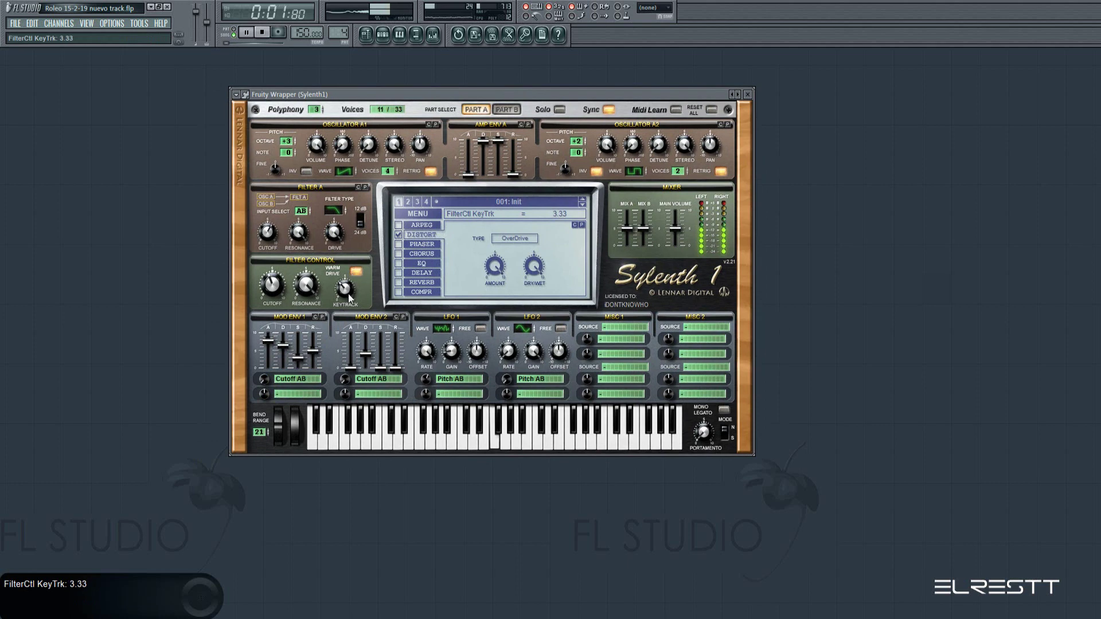
pyautogui.moveTo(349, 293); pyautogui.dragTo(345, 288)
pyautogui.moveTo(484, 94); pyautogui.dragTo(412, 95)
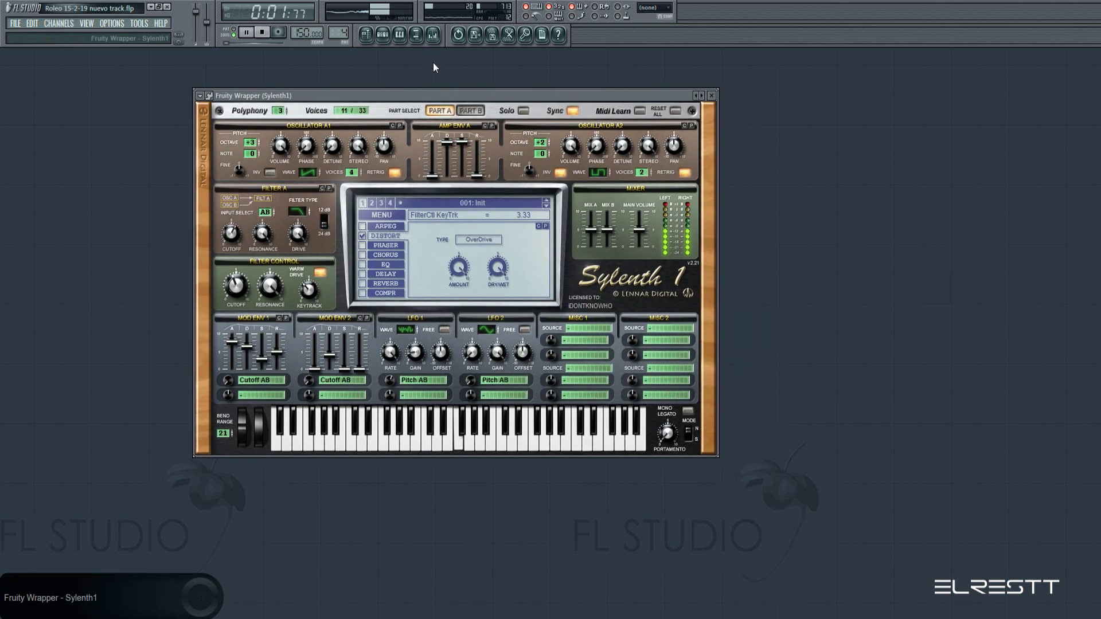
pyautogui.click(433, 35)
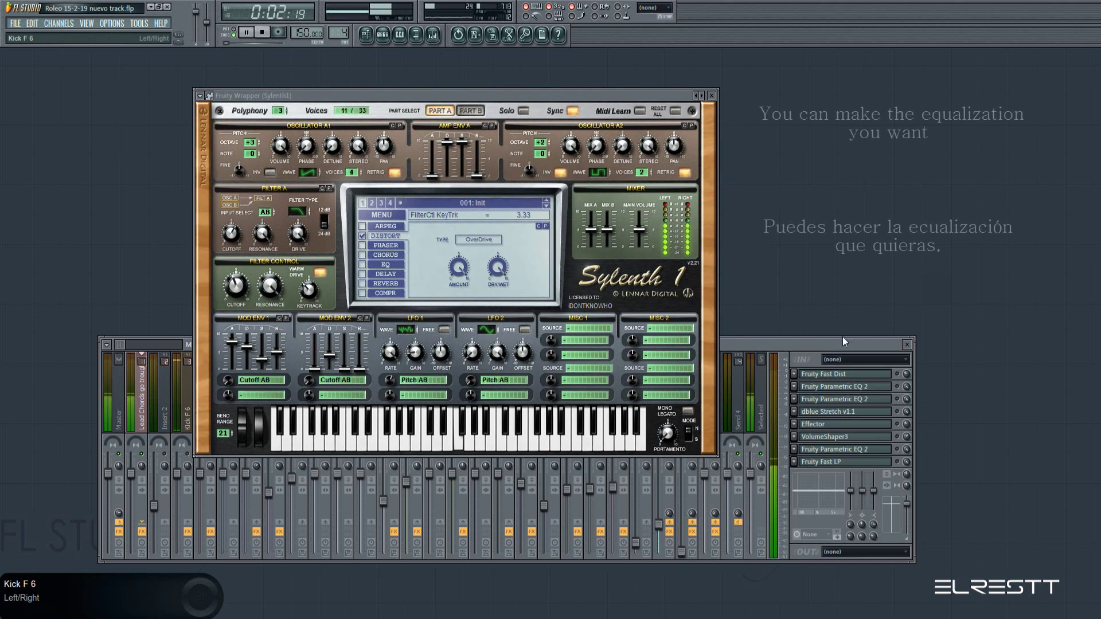
# Close Sylenth1 and preview the Fast Dist, Parametric EQ 2 and Effector plugins on Lead Chords
pyautogui.click(711, 95)
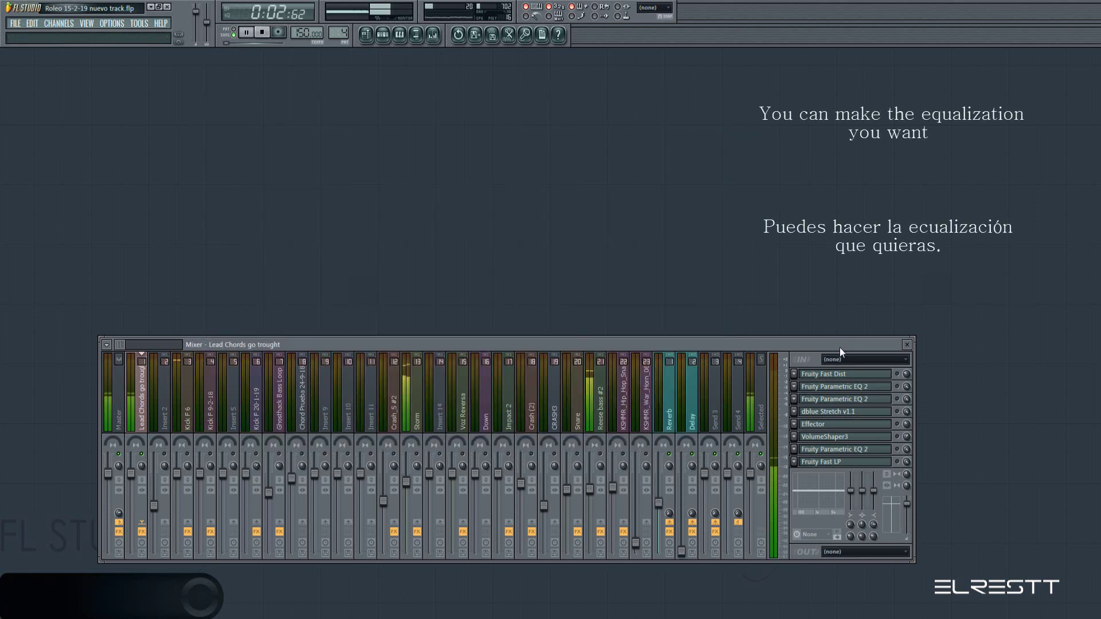
pyautogui.click(881, 376)
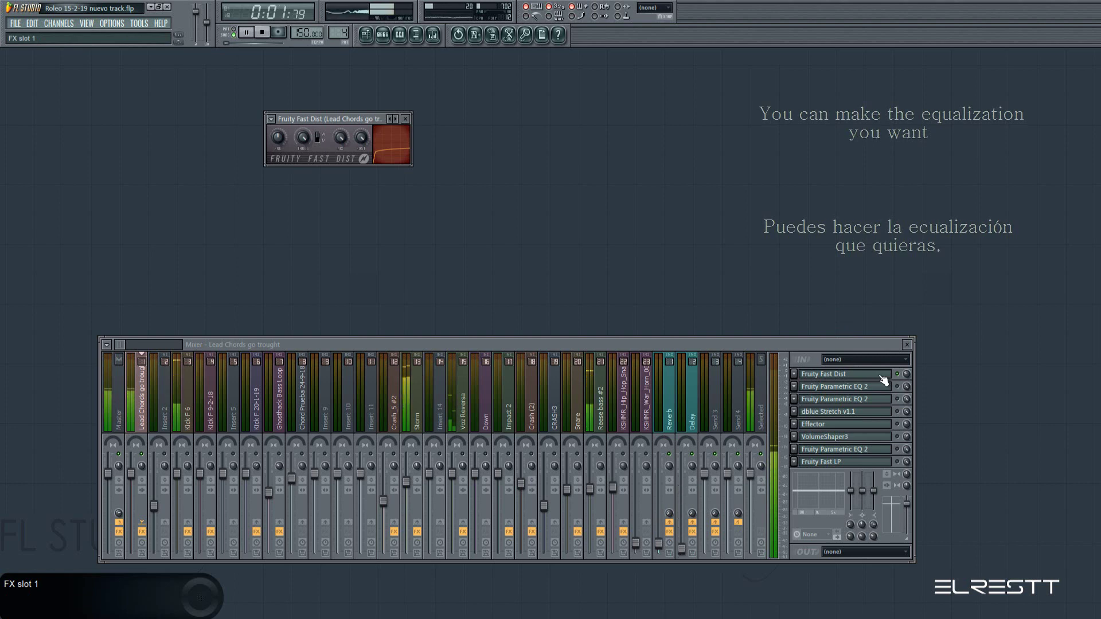
pyautogui.click(882, 377)
pyautogui.click(884, 388)
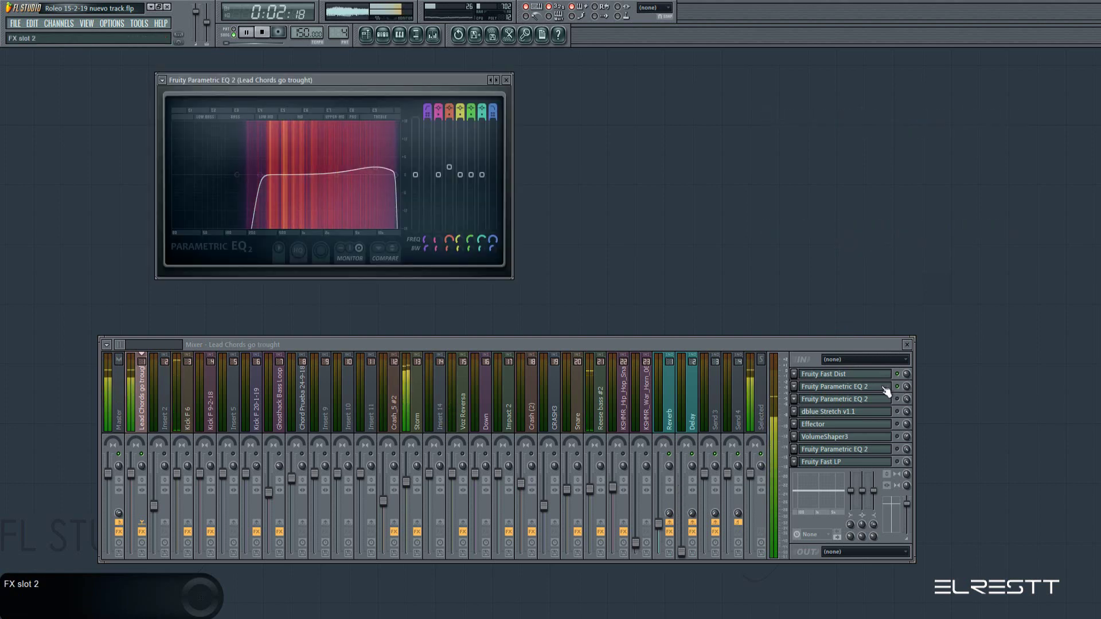
pyautogui.click(886, 389)
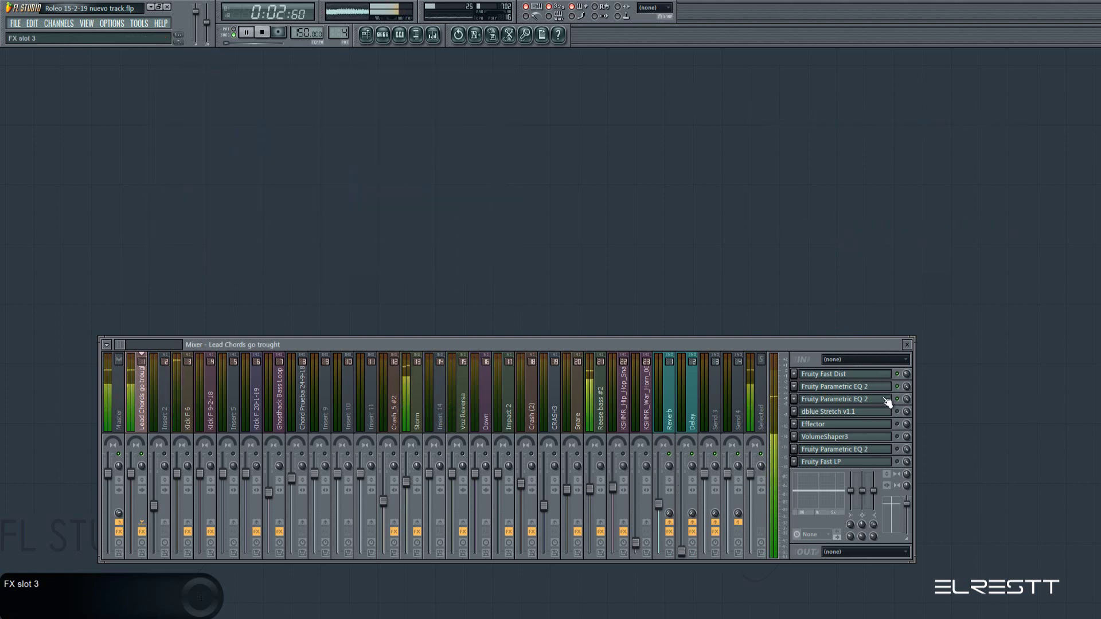
pyautogui.click(887, 400)
pyautogui.click(887, 400)
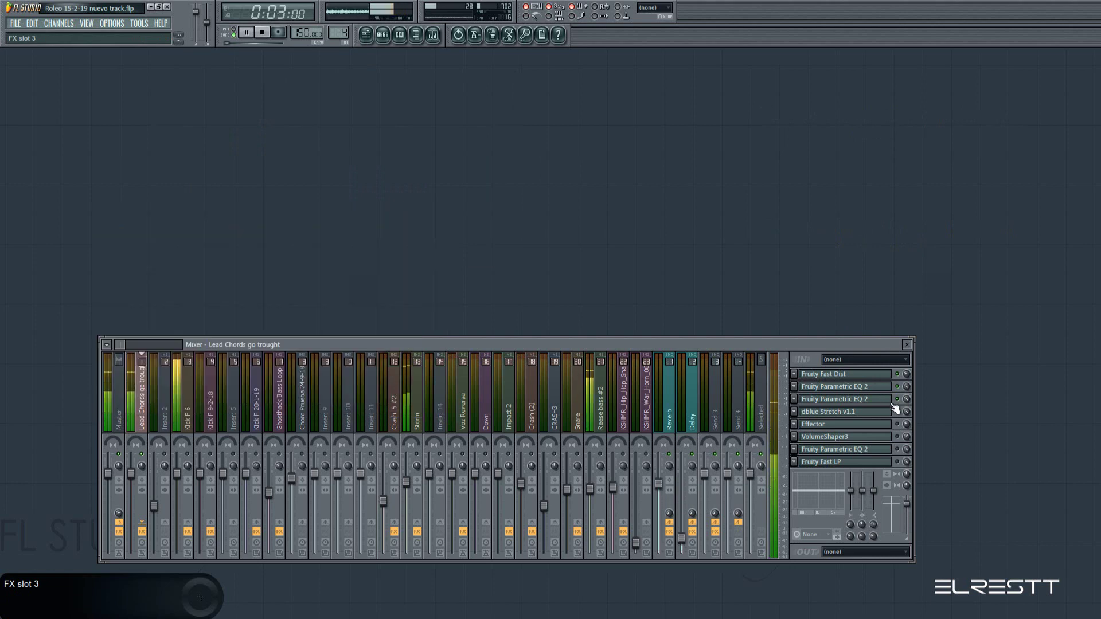
pyautogui.click(880, 426)
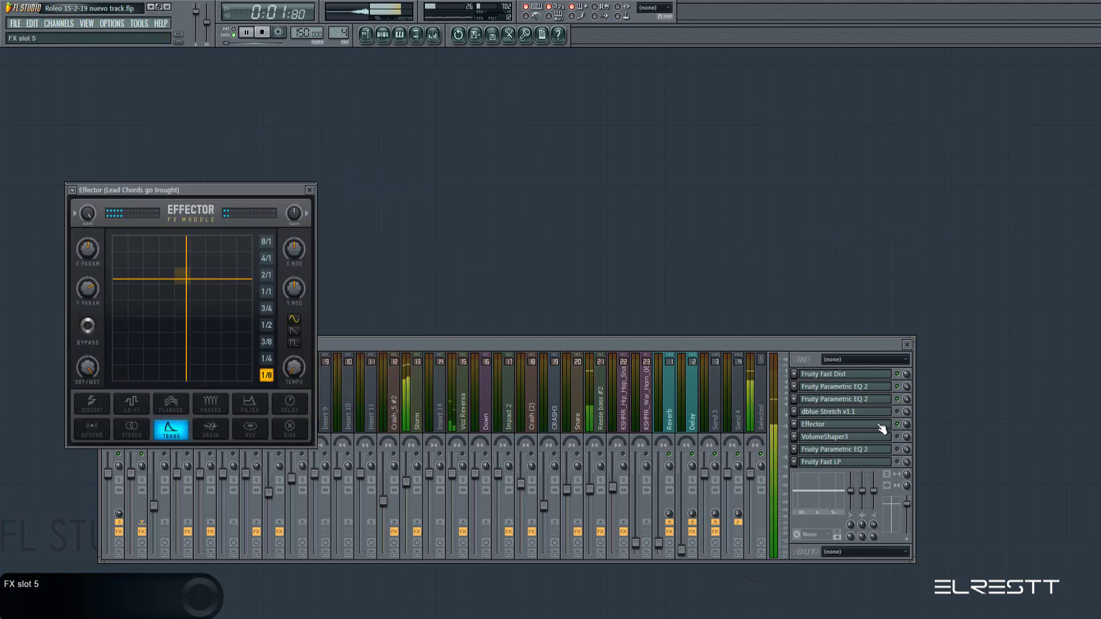
pyautogui.click(881, 427)
# Preview the VolumeShaper3, later Parametric EQ 2 and Fast LP effects
pyautogui.click(890, 437)
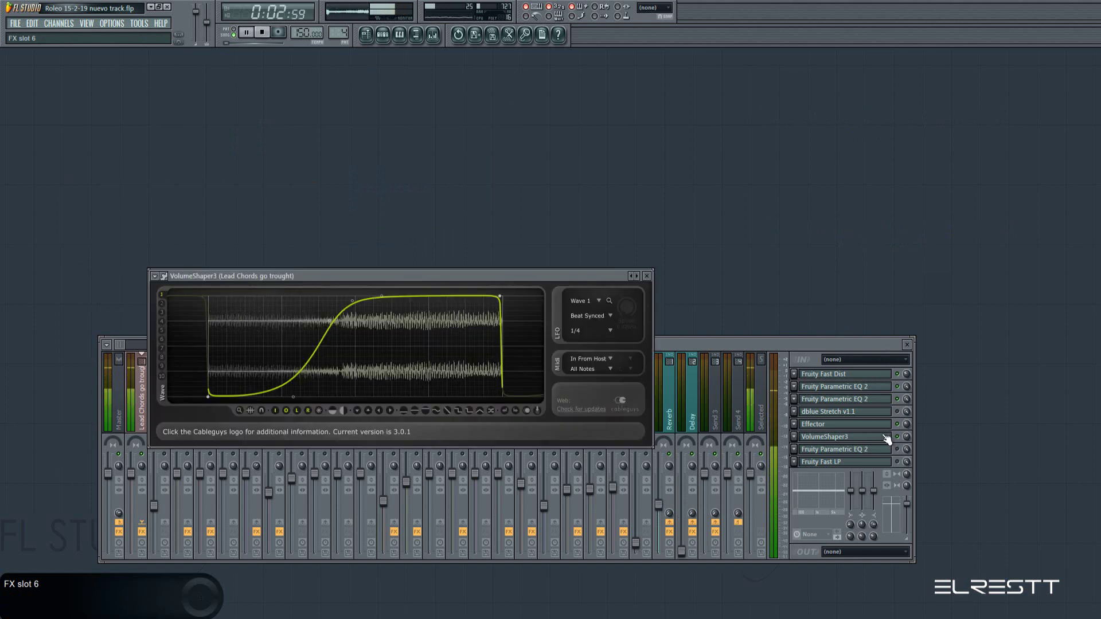
pyautogui.click(887, 438)
pyautogui.click(890, 450)
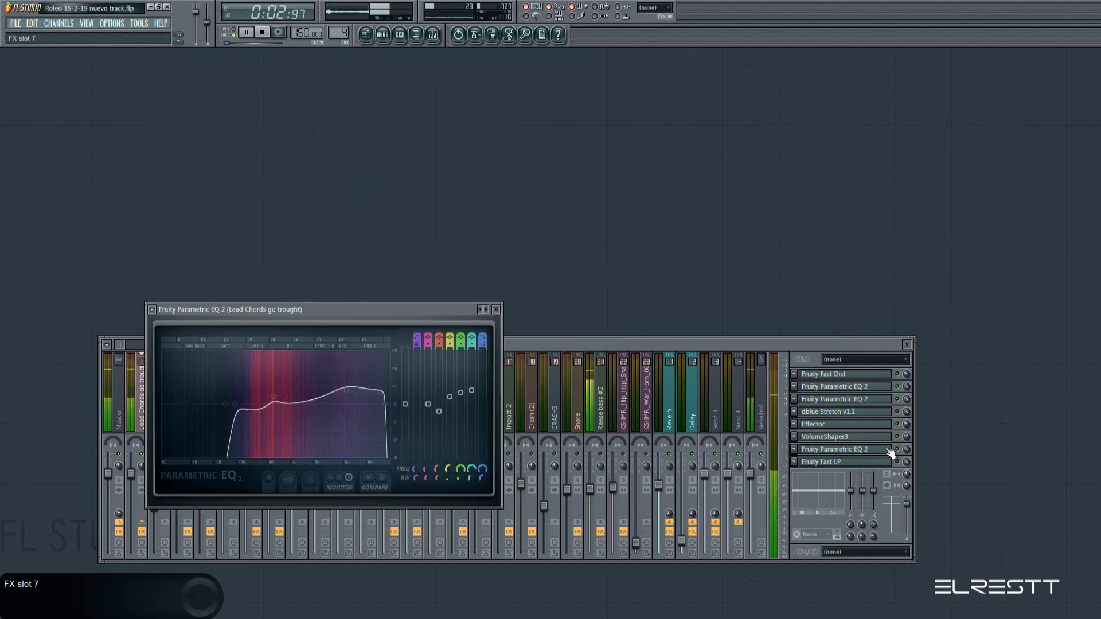
pyautogui.click(889, 450)
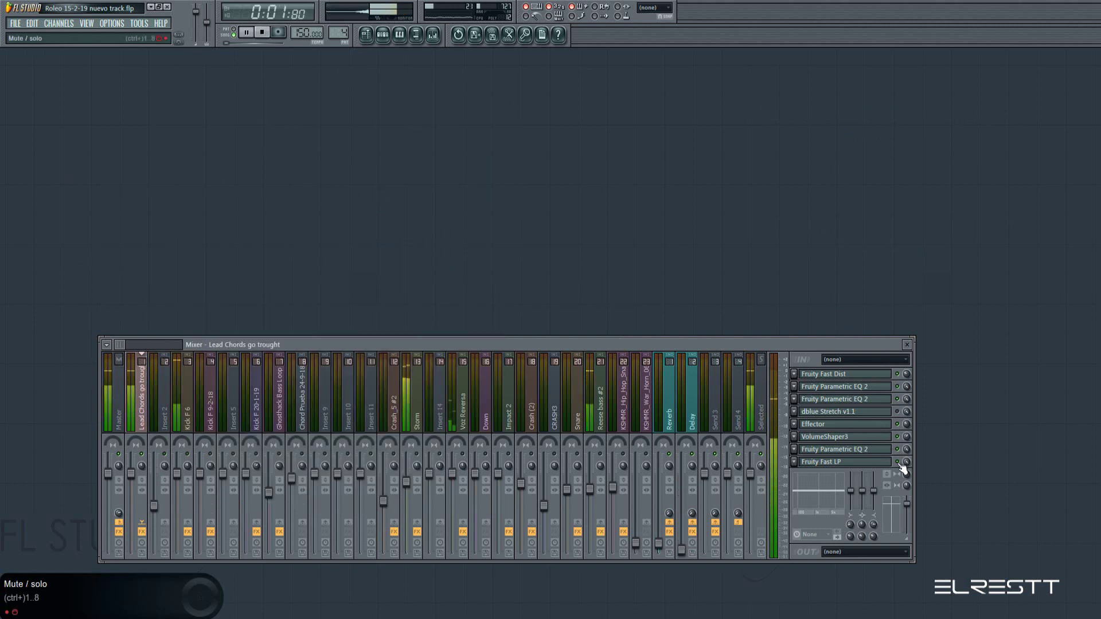
pyautogui.click(889, 462)
pyautogui.click(889, 462)
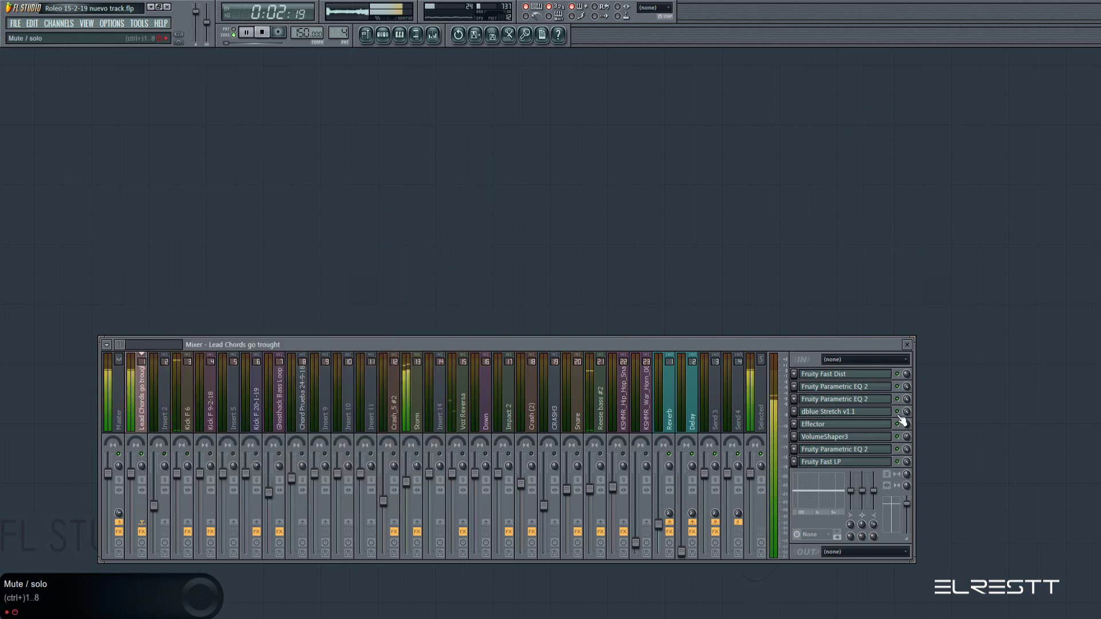
# Open dblue Stretch and create an automation clip for its Trigger parameter
pyautogui.click(886, 412)
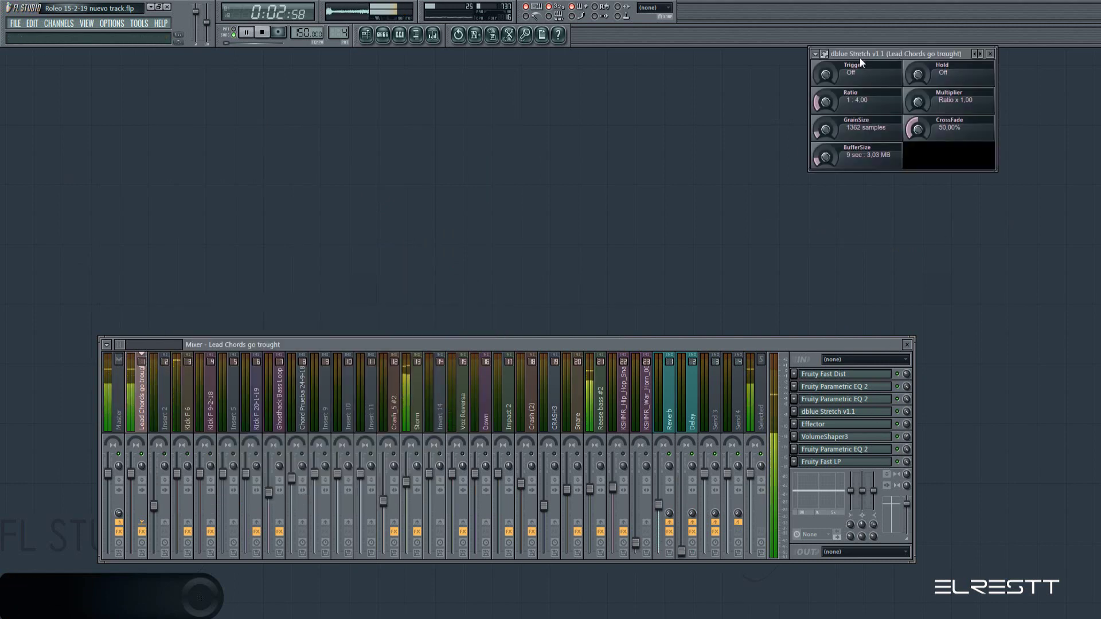
pyautogui.moveTo(860, 57); pyautogui.dragTo(846, 64)
pyautogui.click(811, 81)
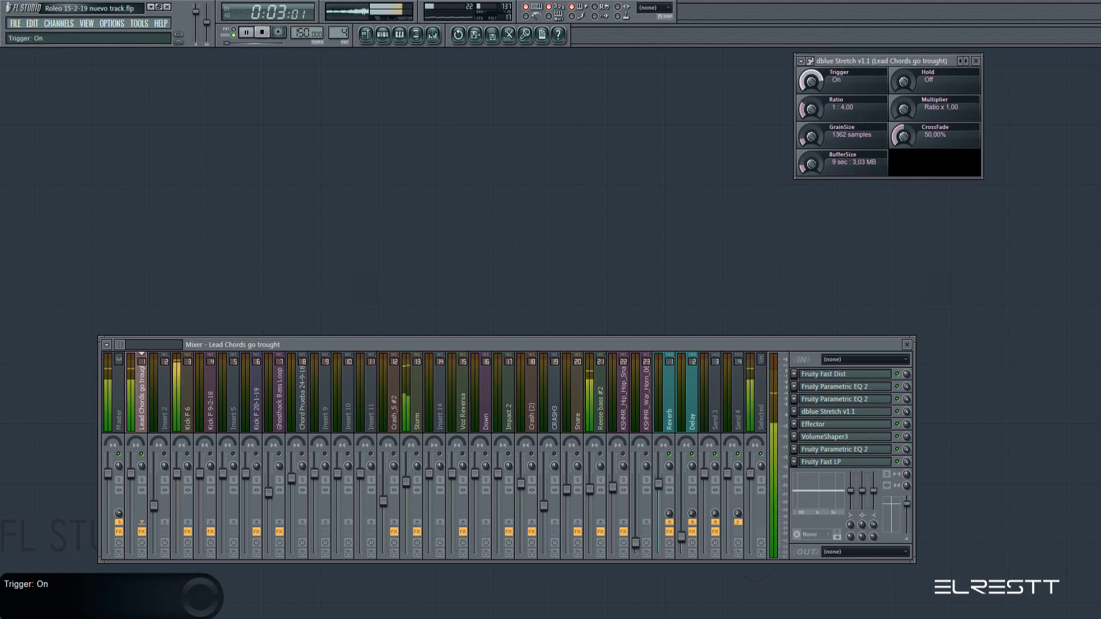
pyautogui.rightClick(811, 82)
pyautogui.click(861, 157)
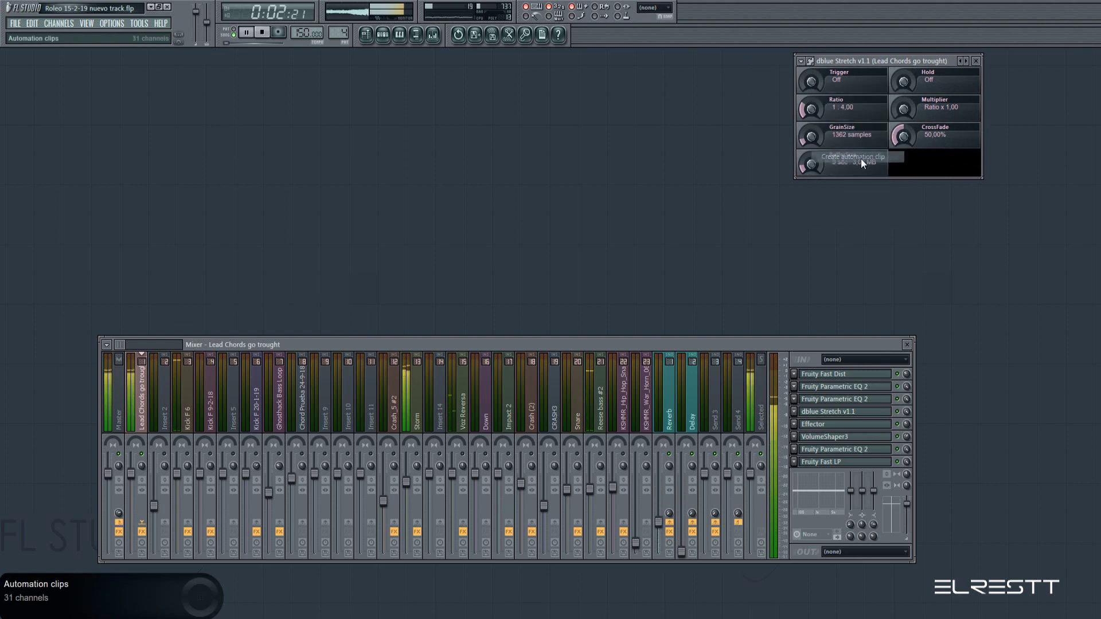
# Filter the Channel Rack to Unsorted channels and open Sylenth1
pyautogui.click(384, 36)
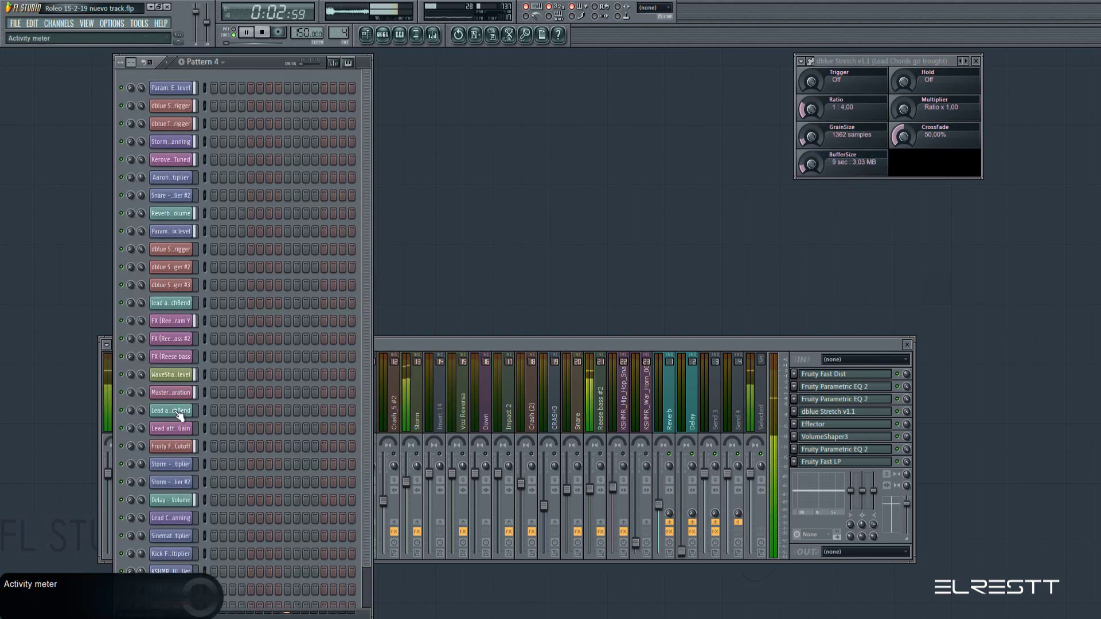
pyautogui.click(153, 611)
pyautogui.click(153, 605)
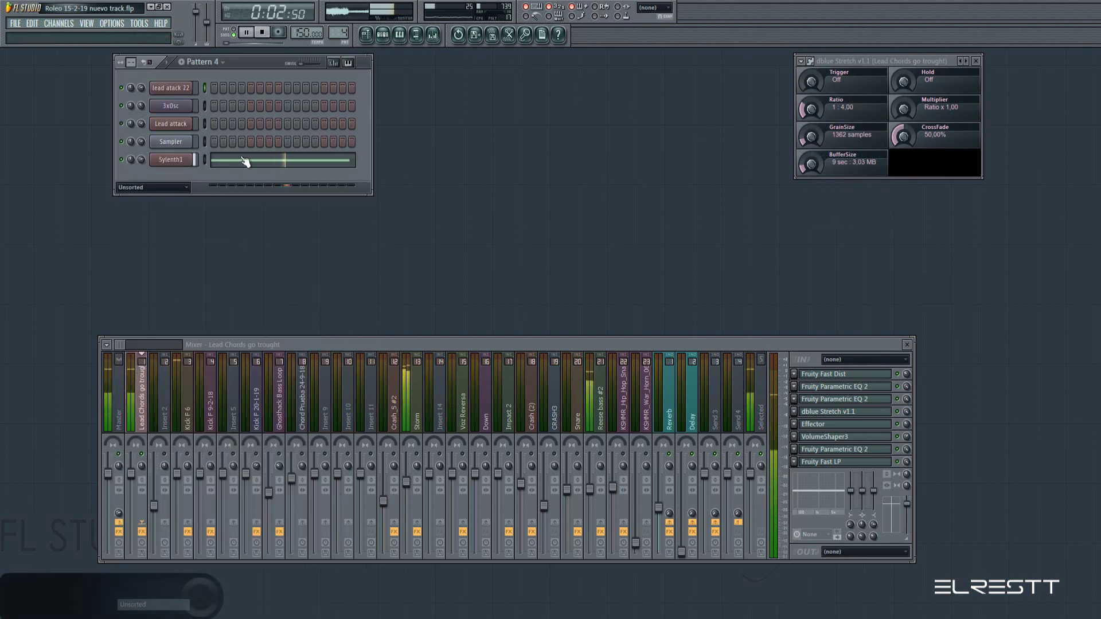
pyautogui.click(183, 160)
# Close the dblue Stretch window and the mixer, then stop playback
pyautogui.click(975, 60)
pyautogui.click(760, 105)
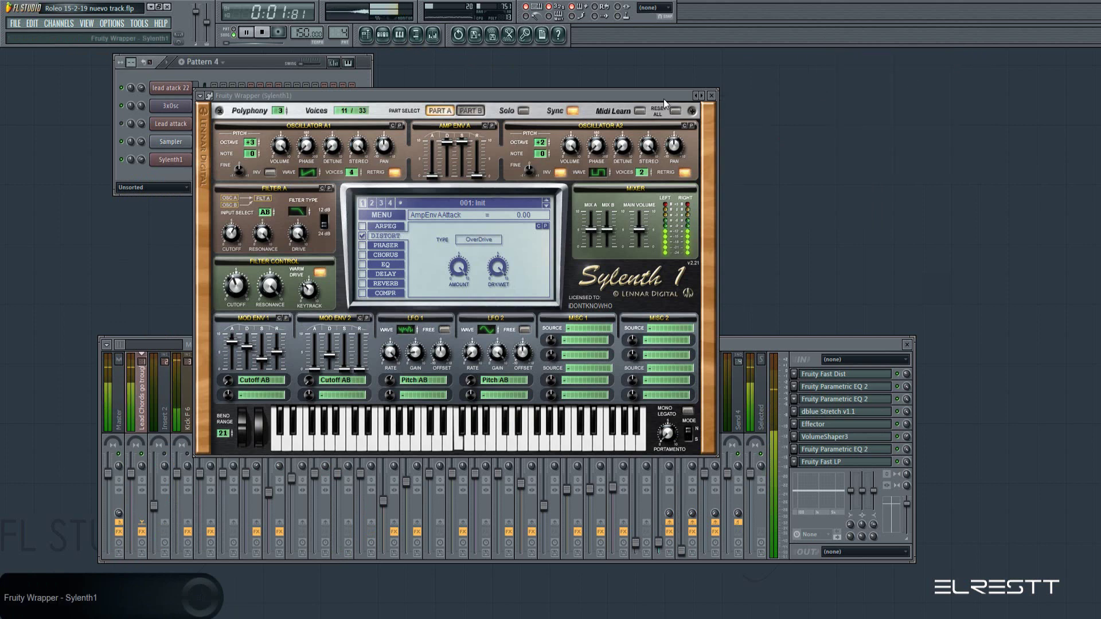
pyautogui.moveTo(663, 98); pyautogui.dragTo(668, 95)
pyautogui.click(908, 346)
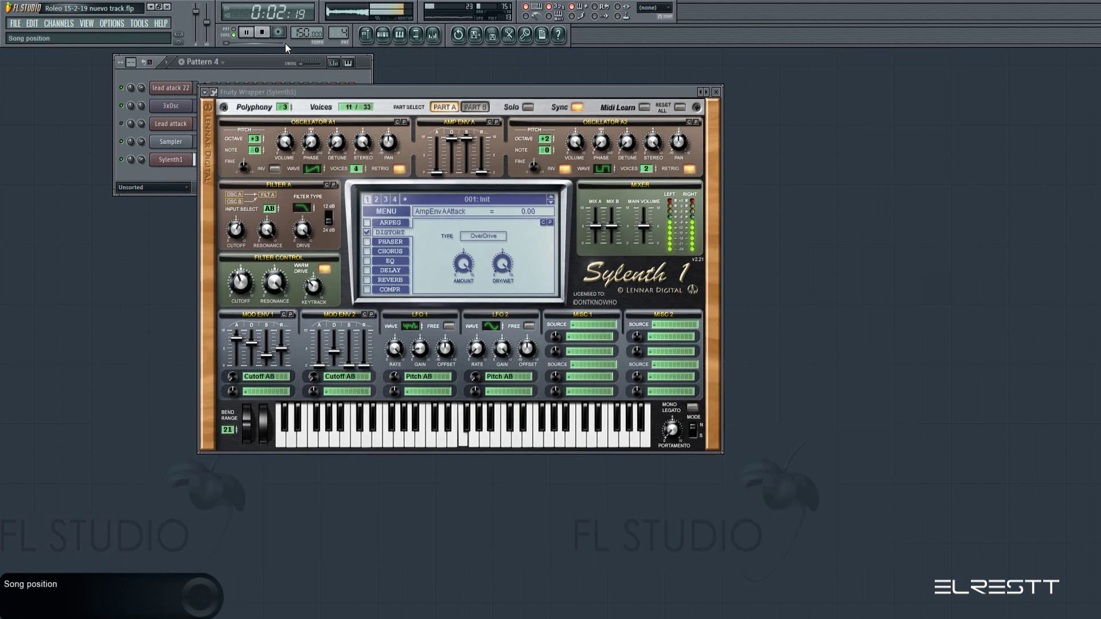
pyautogui.click(262, 32)
# Start playback and create an automation clip for Sylenth1's PitchBend parameter
pyautogui.scroll(3, 232, 429)
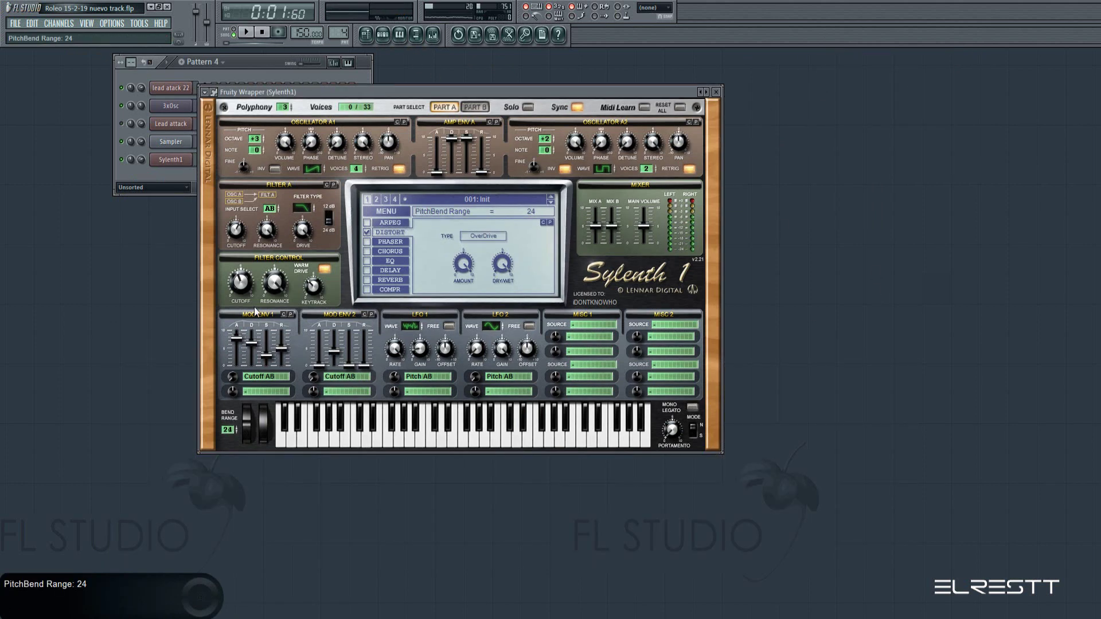
pyautogui.press('space')
pyautogui.moveTo(246, 355); pyautogui.dragTo(256, 462)
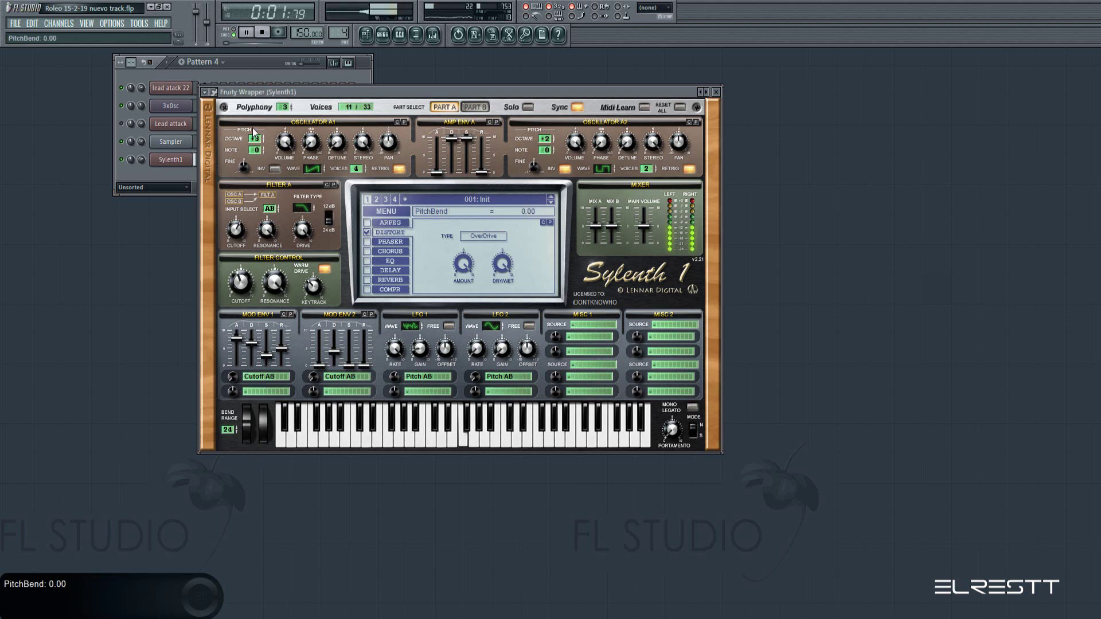
pyautogui.click(205, 92)
pyautogui.click(246, 219)
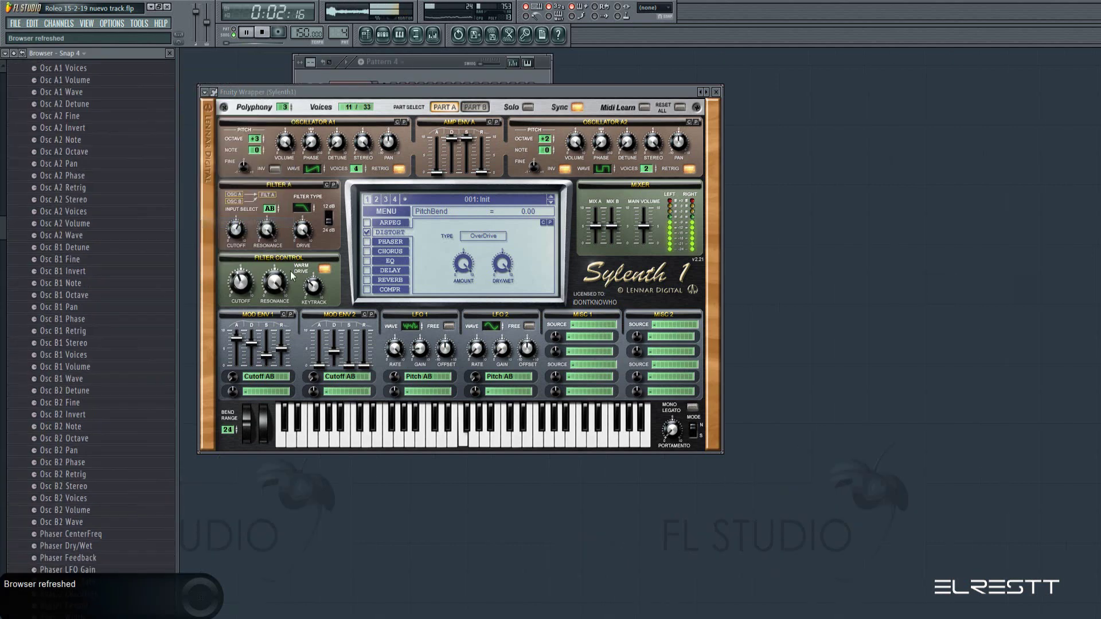
pyautogui.click(308, 286)
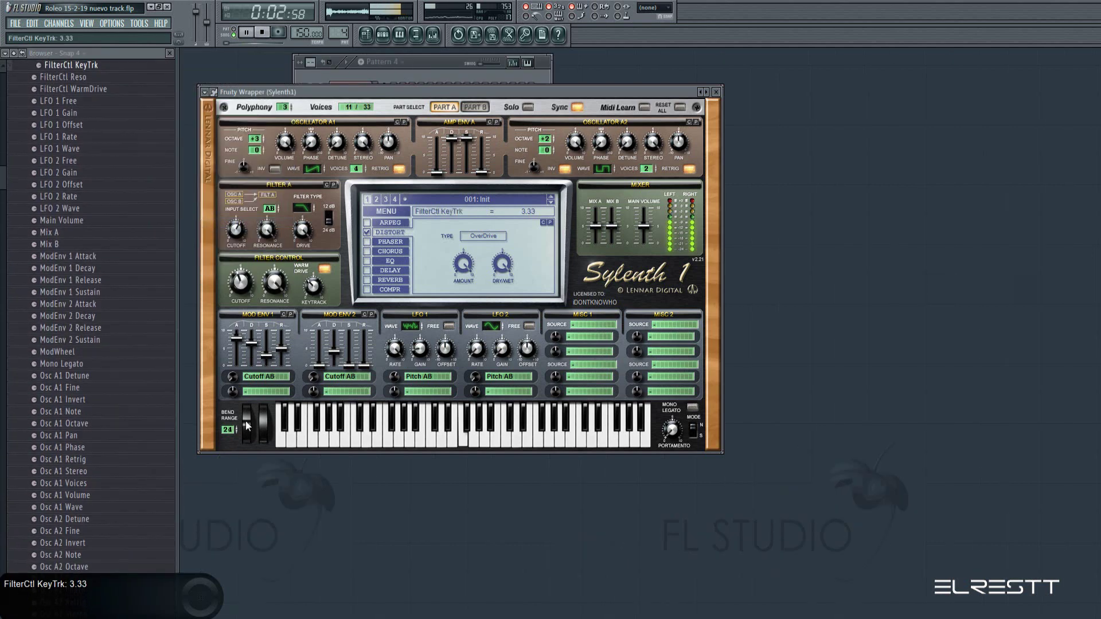
pyautogui.moveTo(248, 426)
pyautogui.mouseDown()
pyautogui.moveTo(252, 394)
pyautogui.moveTo(236, 380)
pyautogui.moveTo(246, 437)
pyautogui.moveTo(247, 424)
pyautogui.mouseUp()
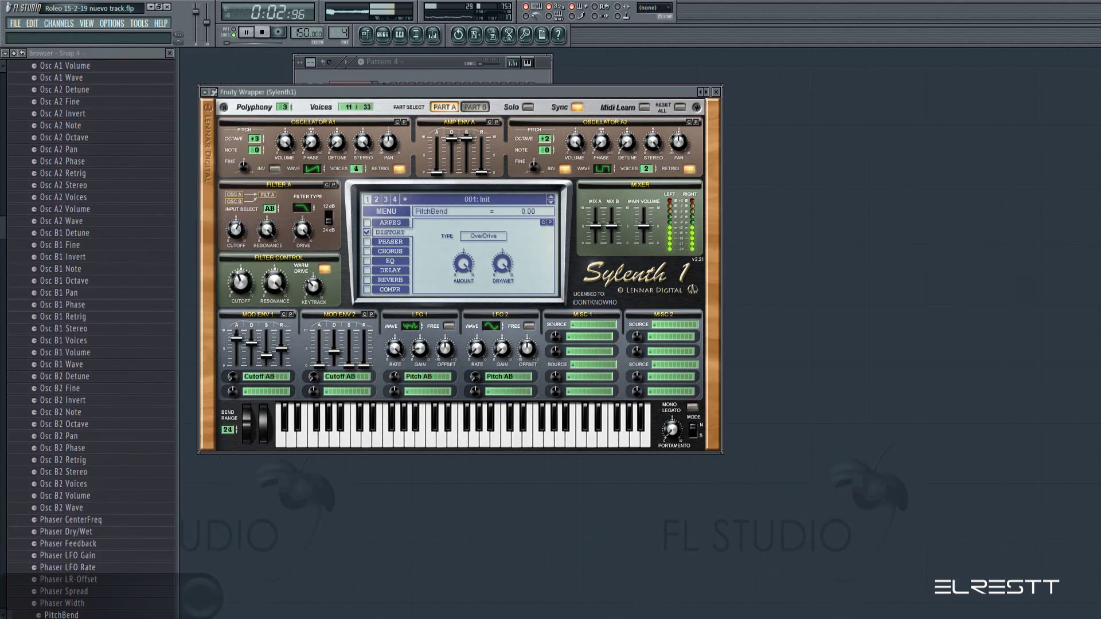
pyautogui.rightClick(69, 614)
pyautogui.click(132, 541)
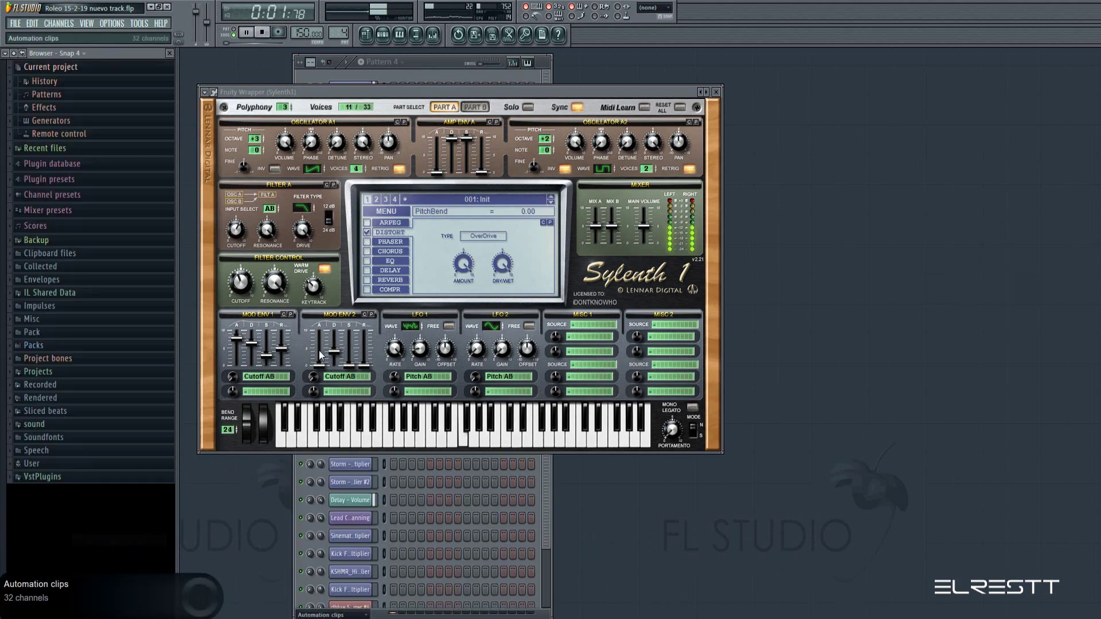
pyautogui.click(169, 53)
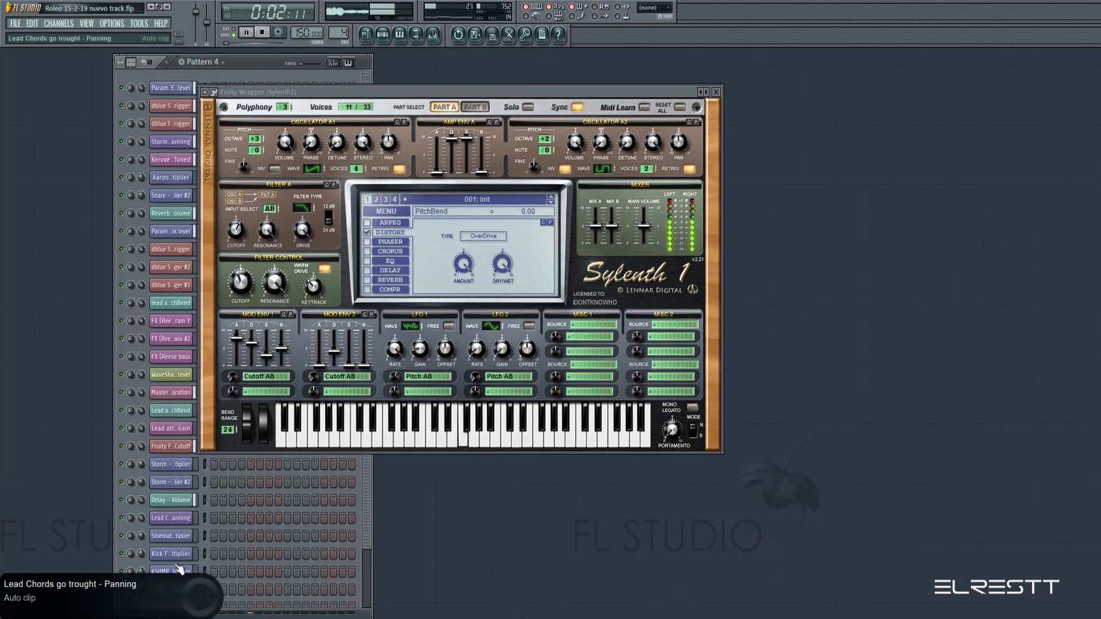
# Set LFO 2 Gain to 10.00 and create an automation clip for it
pyautogui.click(164, 616)
pyautogui.click(165, 605)
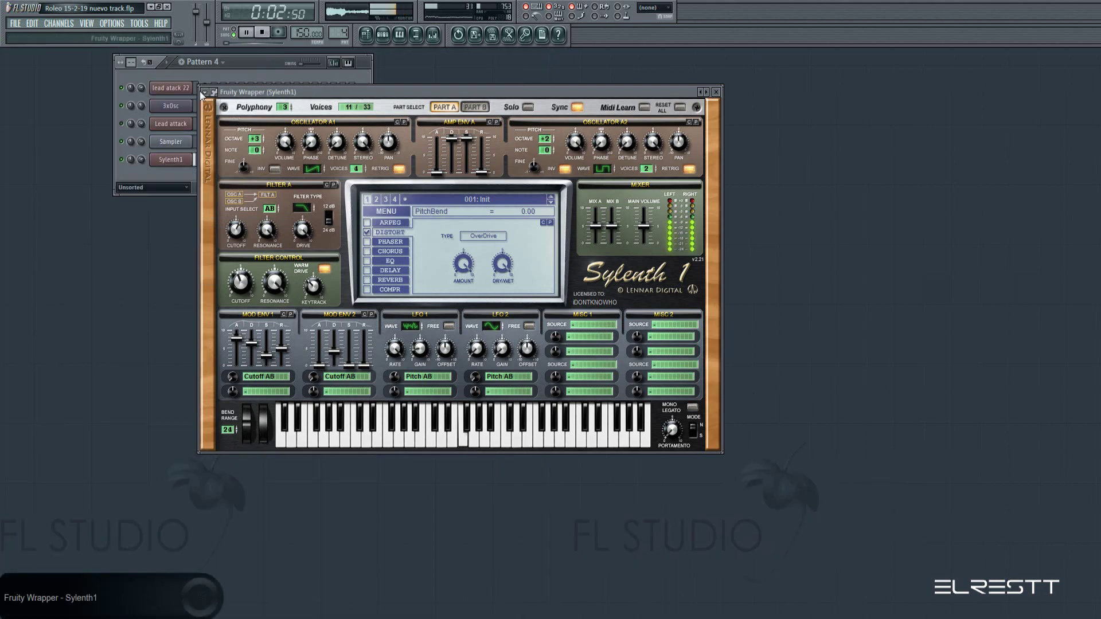
pyautogui.click(203, 92)
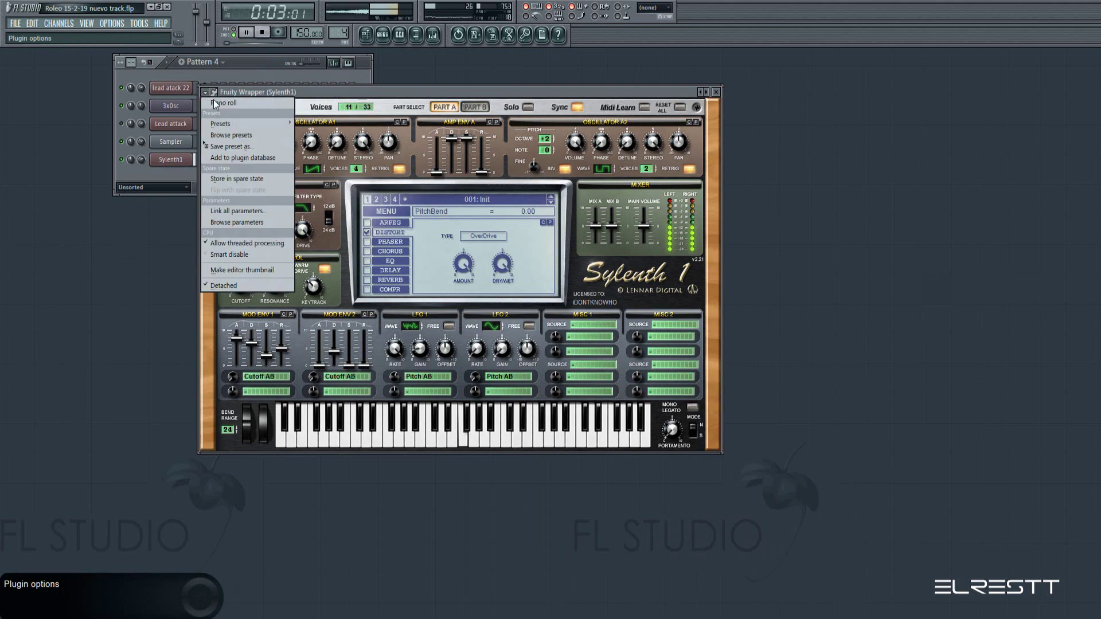
pyautogui.click(248, 221)
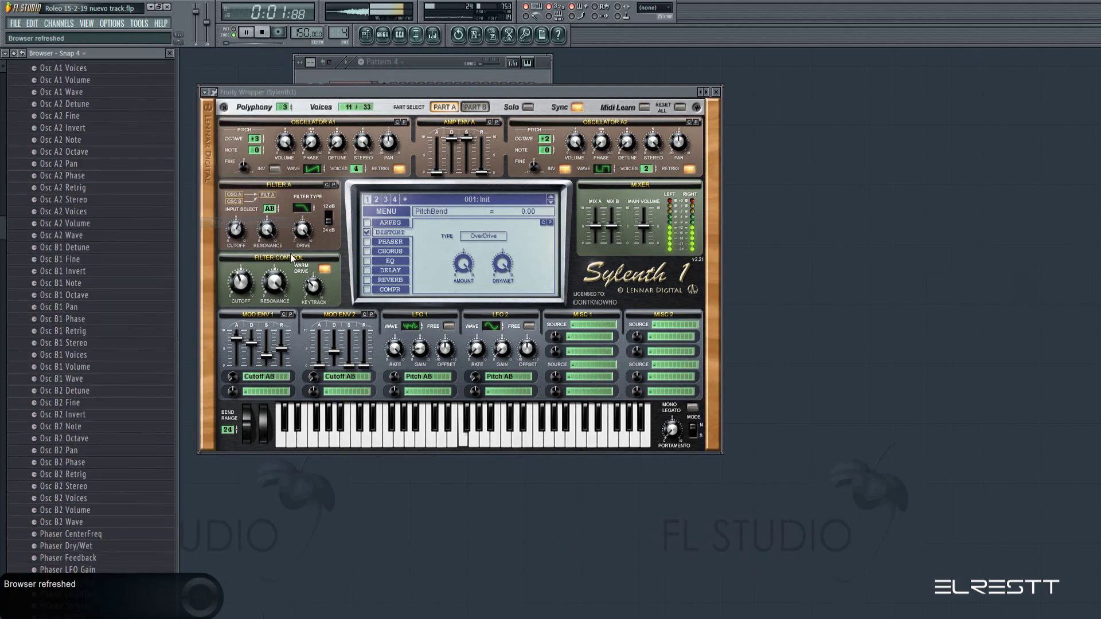
pyautogui.click(501, 344)
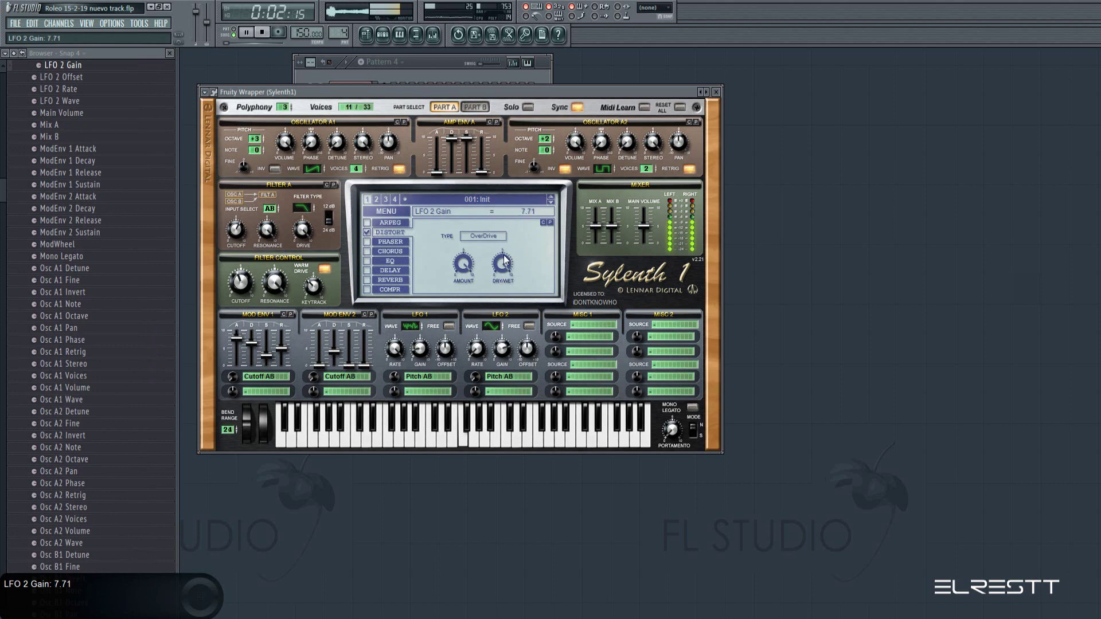
pyautogui.moveTo(526, 344); pyautogui.dragTo(502, 387)
pyautogui.click(527, 351)
pyautogui.click(500, 349)
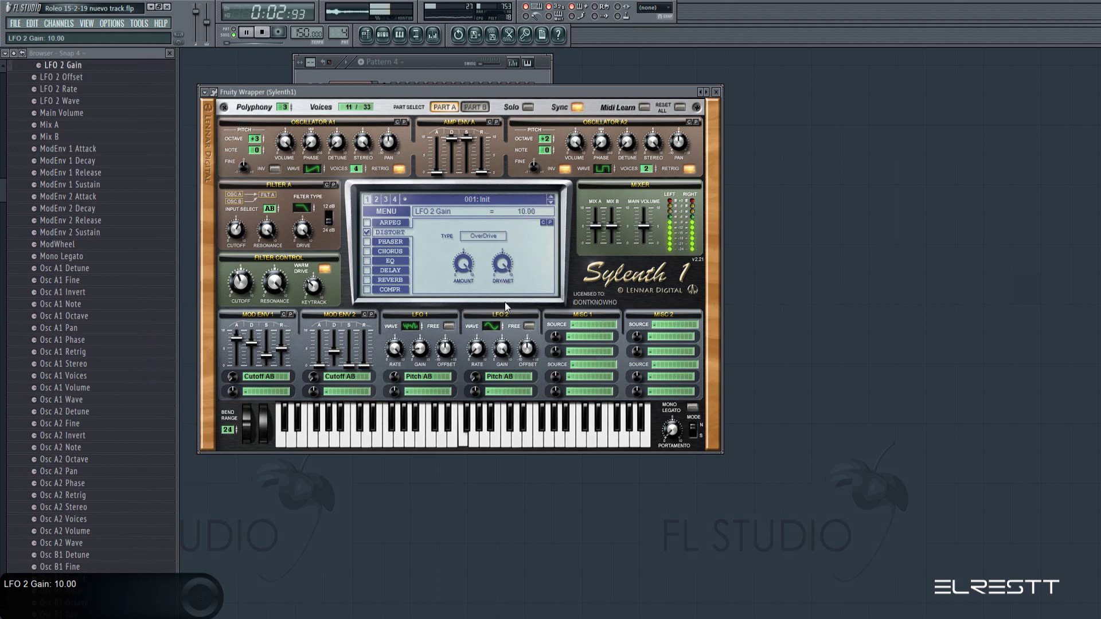
pyautogui.rightClick(75, 65)
pyautogui.click(152, 116)
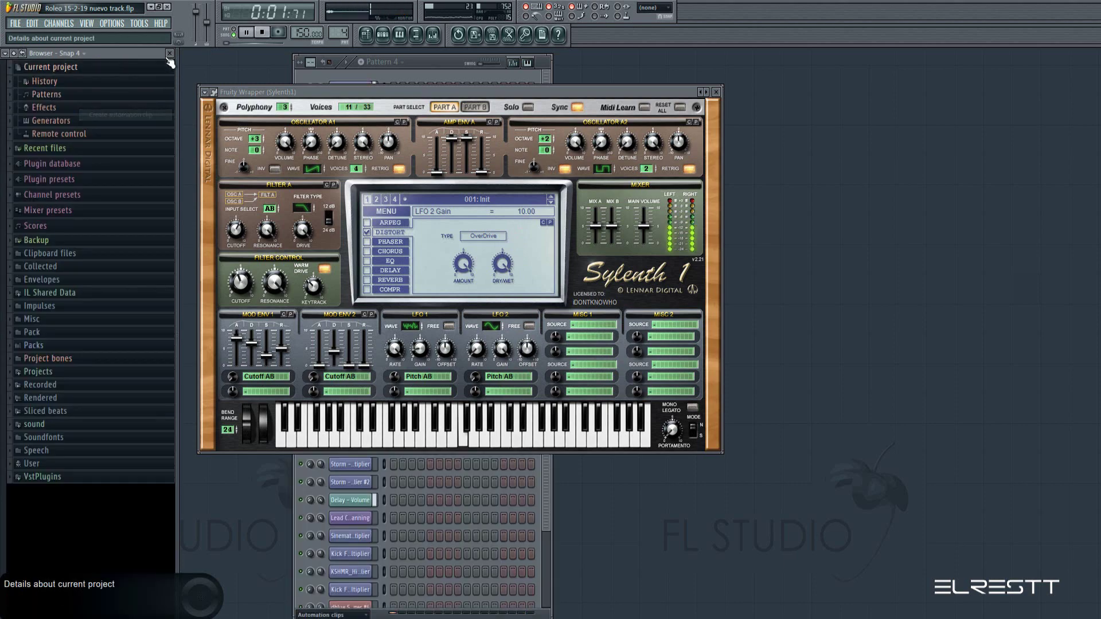
pyautogui.click(369, 35)
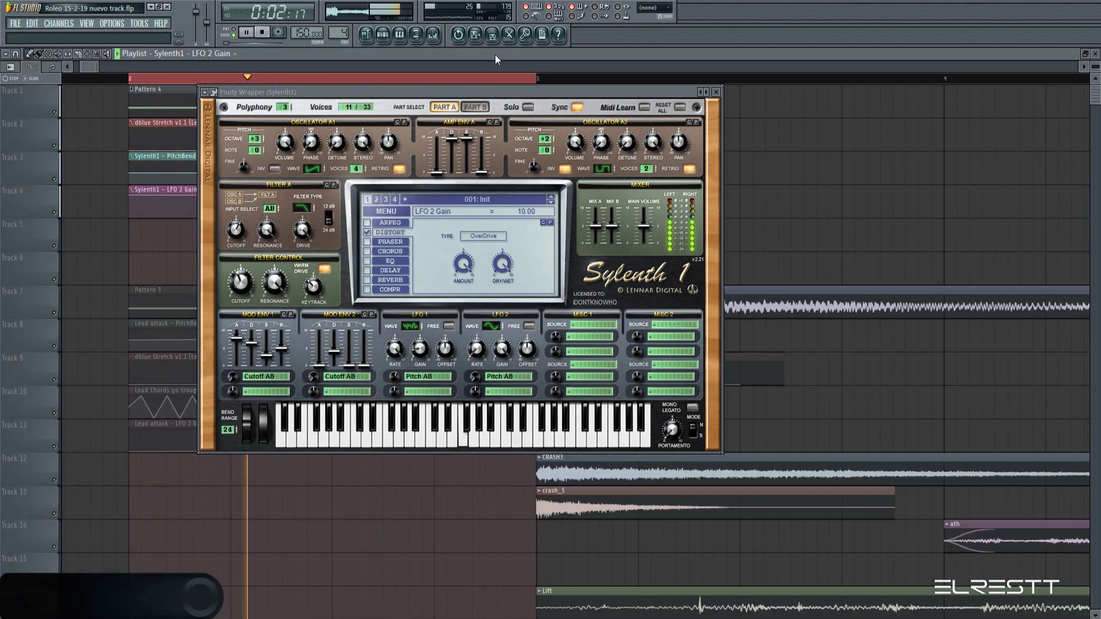
# Close Sylenth1 and bend the LFO 2 Gain envelope into an upward curve
pyautogui.click(717, 91)
pyautogui.scroll(4, 395, 145)
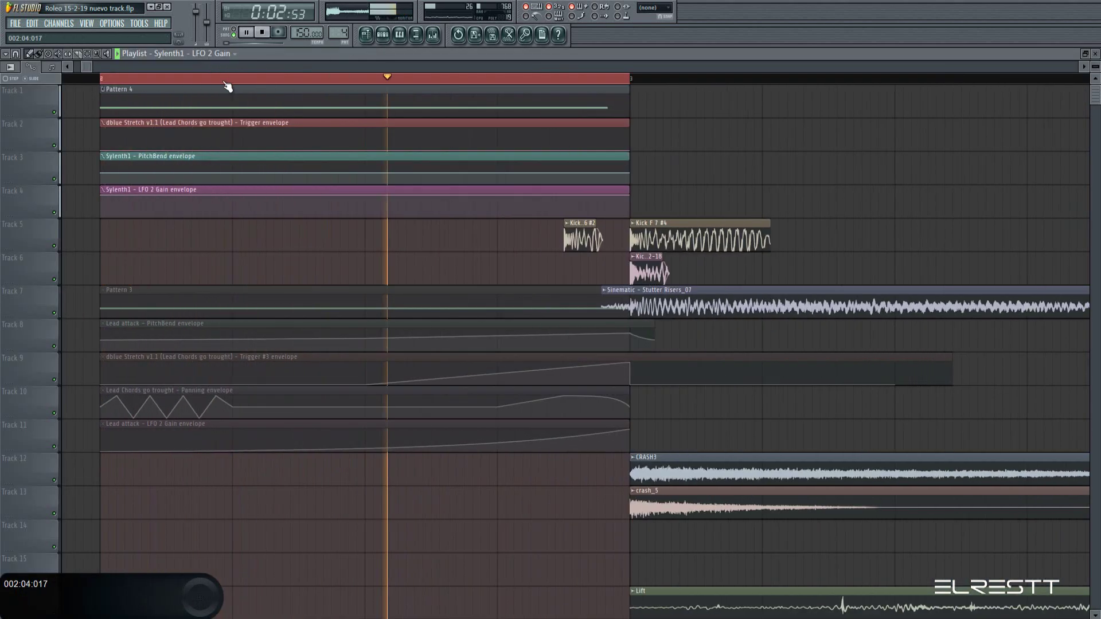
pyautogui.click(396, 144)
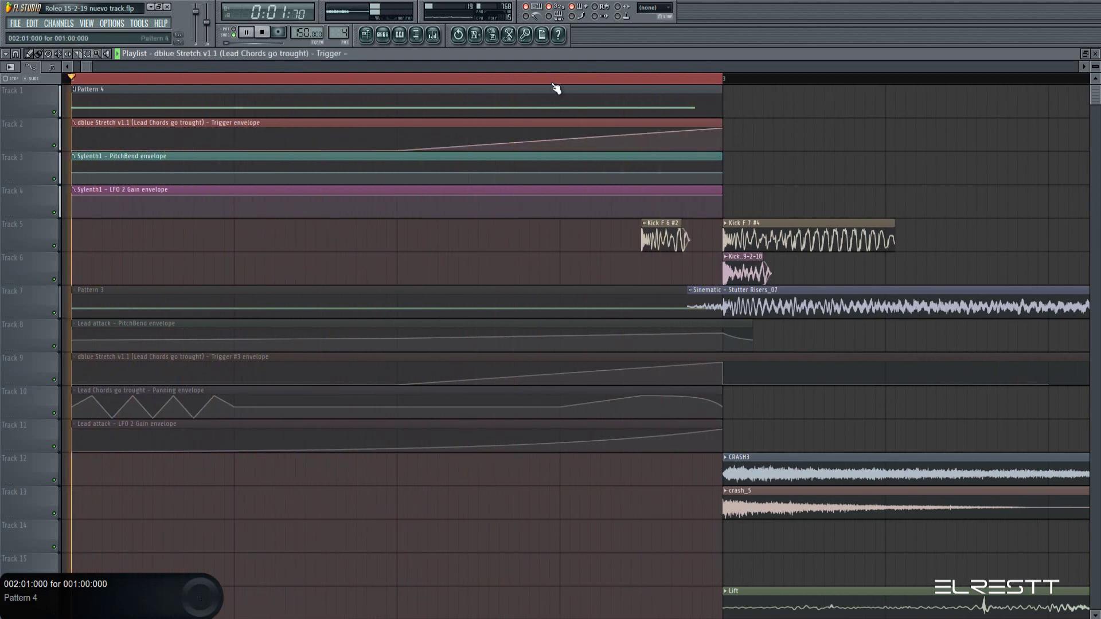
pyautogui.scroll(-2, 555, 88)
pyautogui.scroll(1, 555, 89)
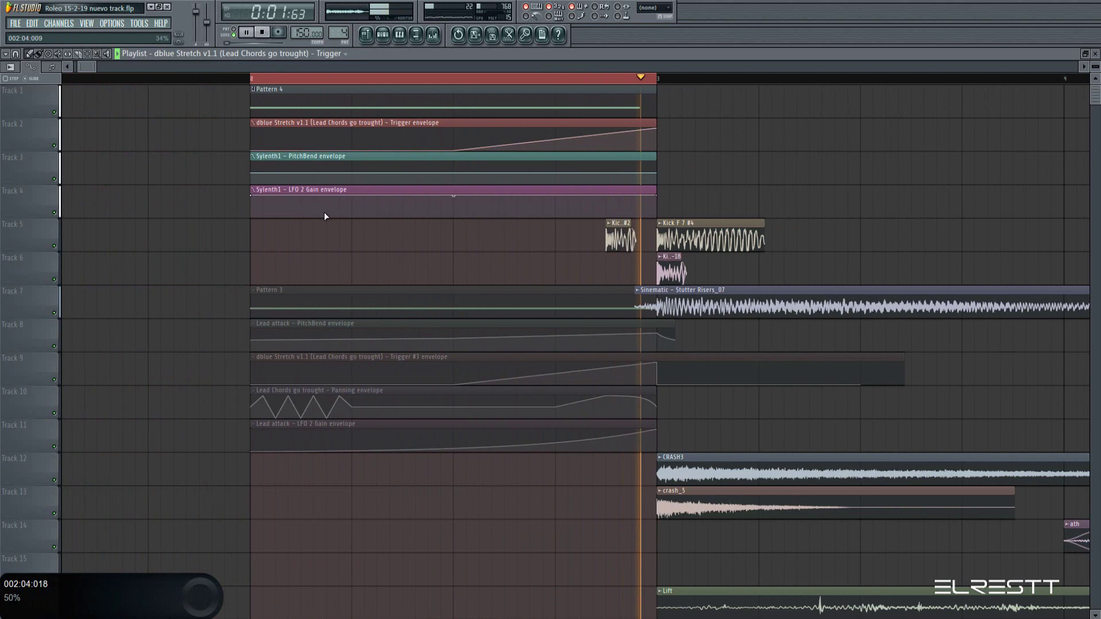
pyautogui.click(253, 199)
pyautogui.moveTo(445, 209); pyautogui.dragTo(445, 229)
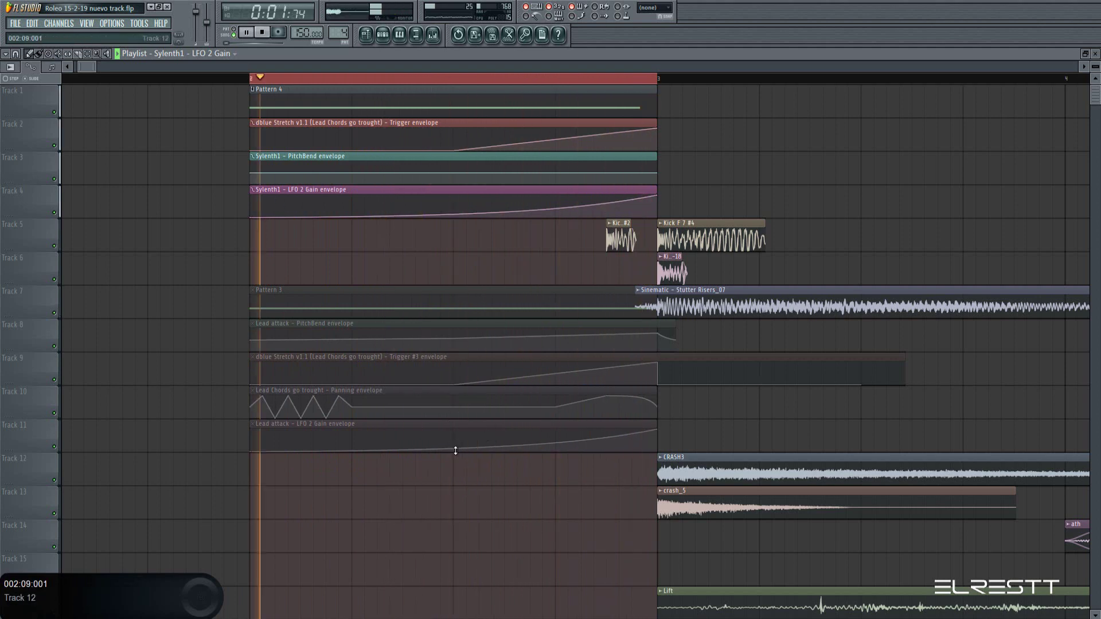
# Copy a Track 8 envelope point's value onto a PitchBend envelope point
pyautogui.rightClick(456, 342)
pyautogui.click(501, 491)
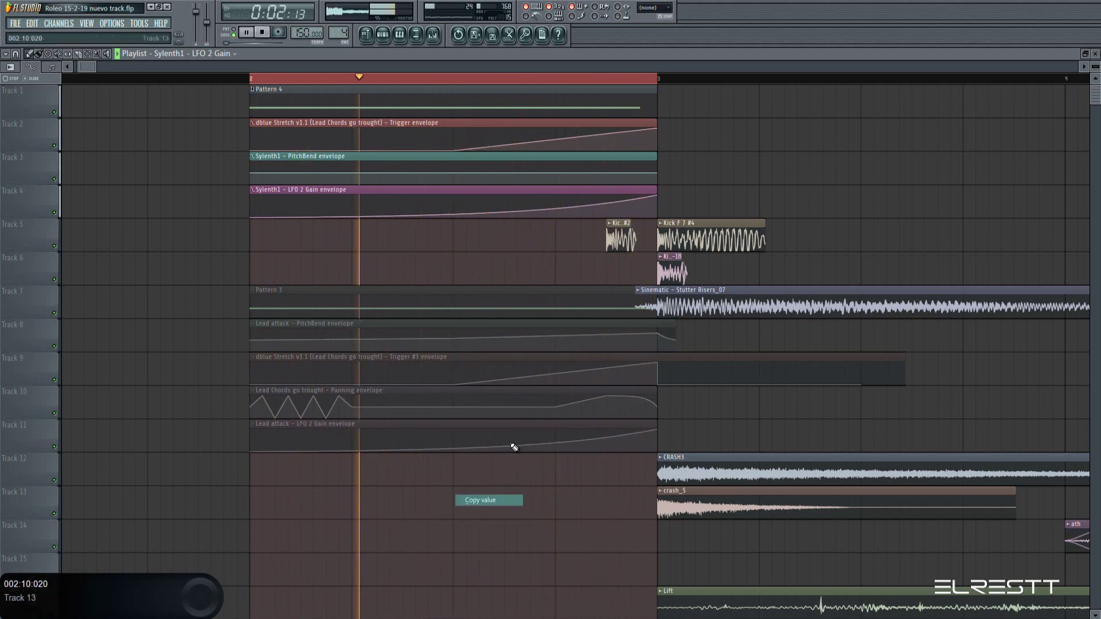
pyautogui.rightClick(454, 167)
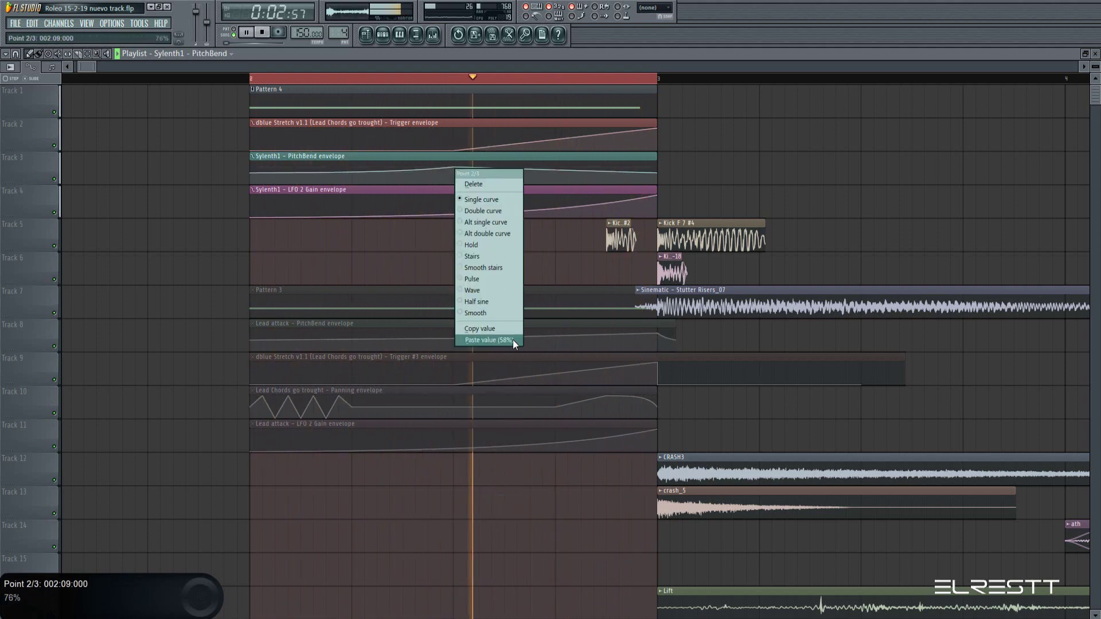
pyautogui.click(486, 339)
pyautogui.press('space')
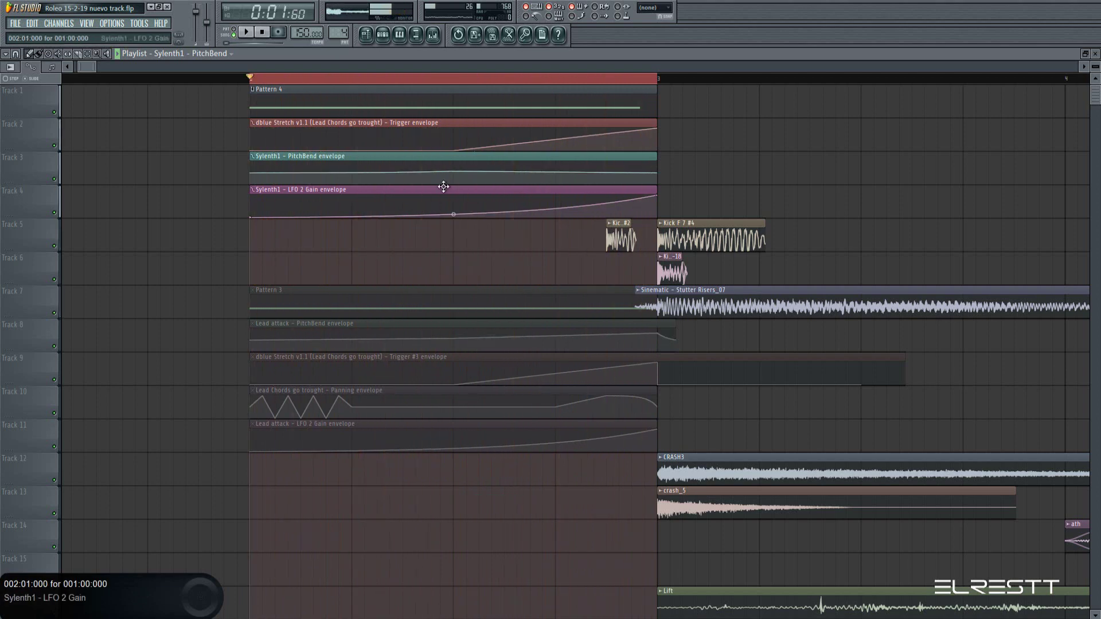
pyautogui.press('space')
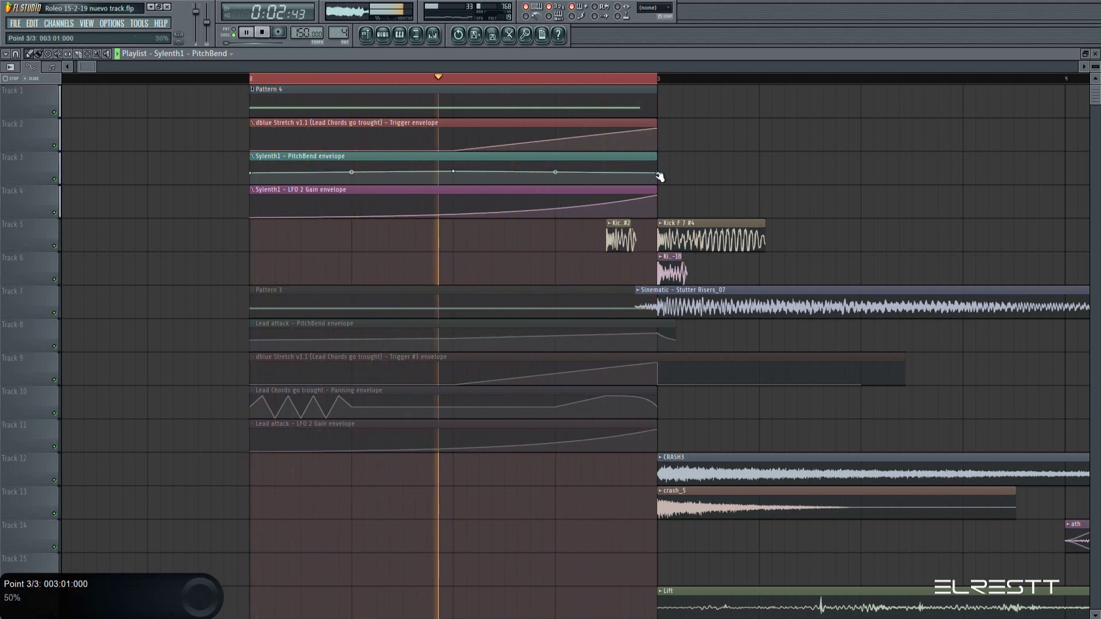
# Extend the PitchBend envelope's end and drop its tail to the first point's value
pyautogui.moveTo(657, 173); pyautogui.dragTo(660, 166)
pyautogui.press('space')
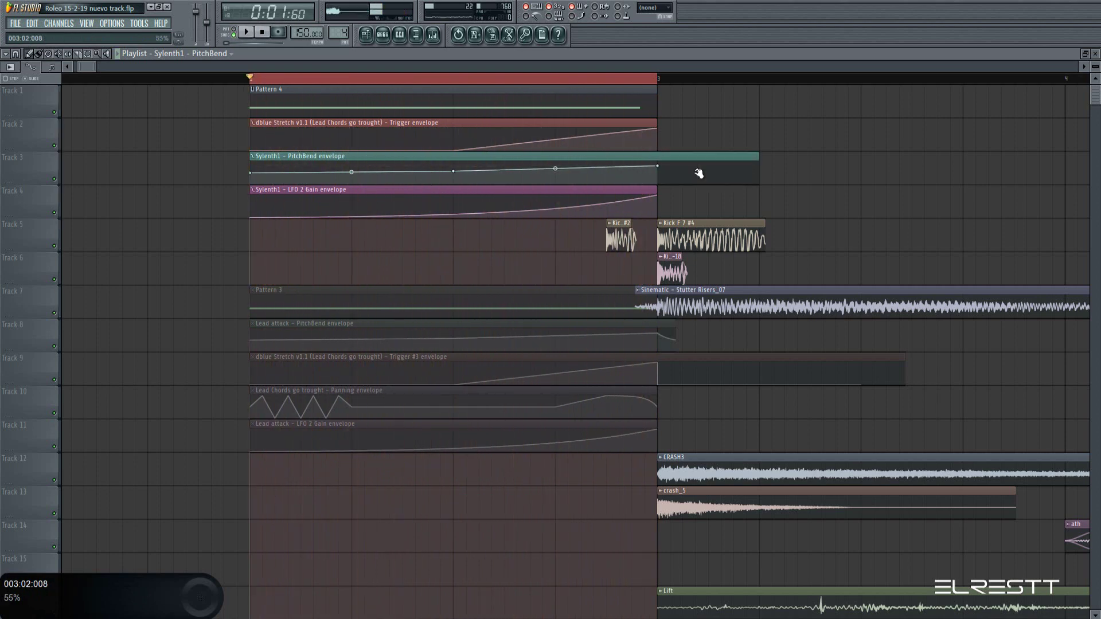
pyautogui.rightClick(699, 173)
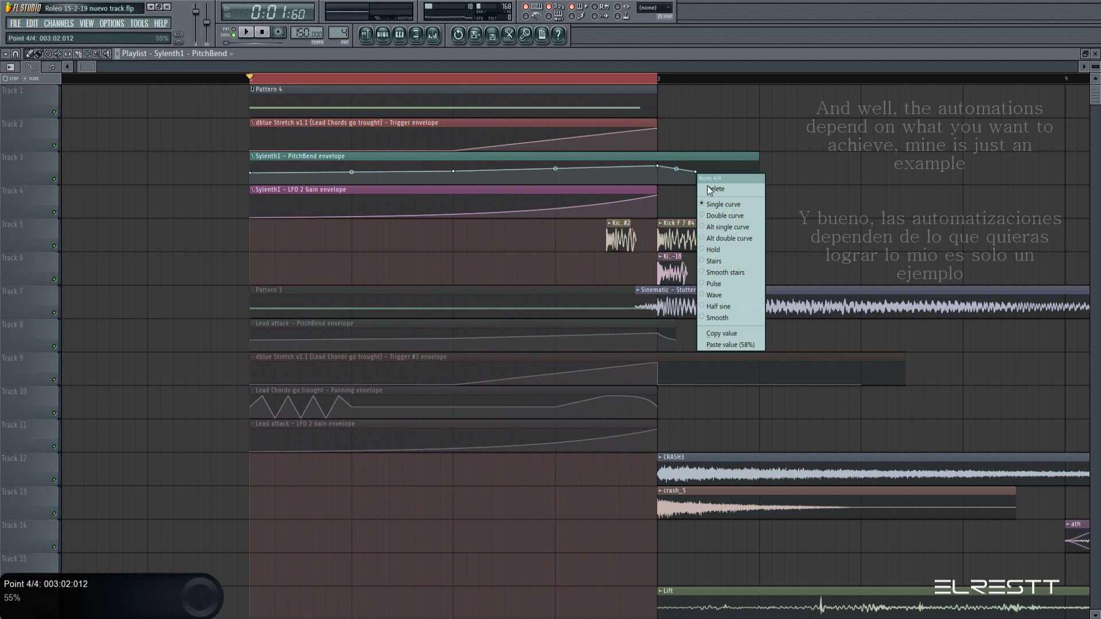
pyautogui.click(738, 343)
pyautogui.rightClick(252, 175)
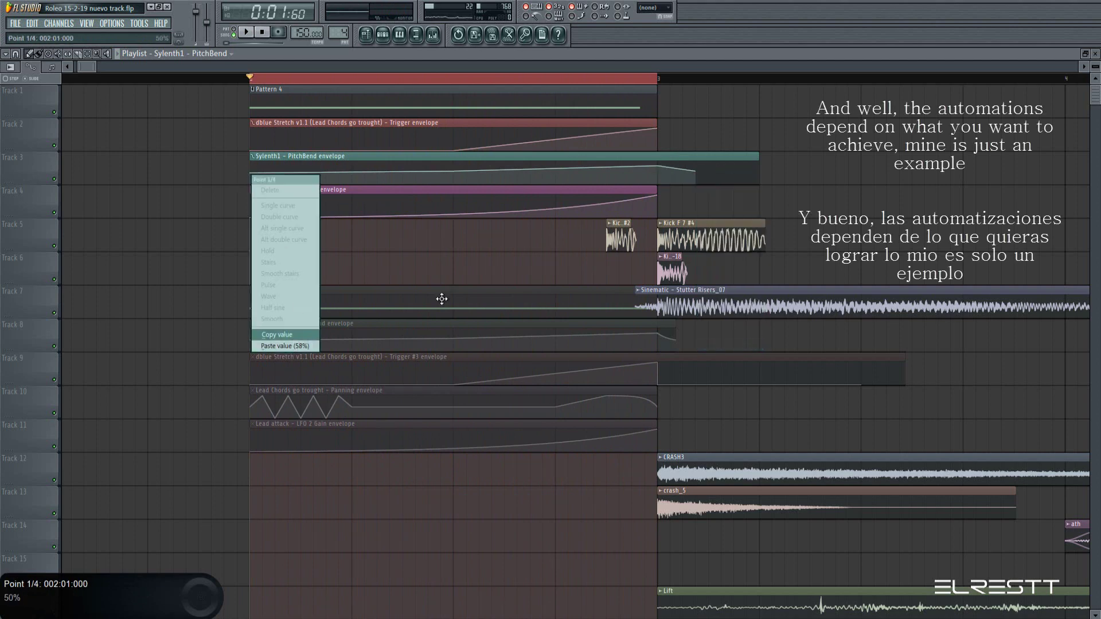
pyautogui.click(277, 334)
pyautogui.rightClick(696, 172)
pyautogui.click(744, 344)
pyautogui.press('space')
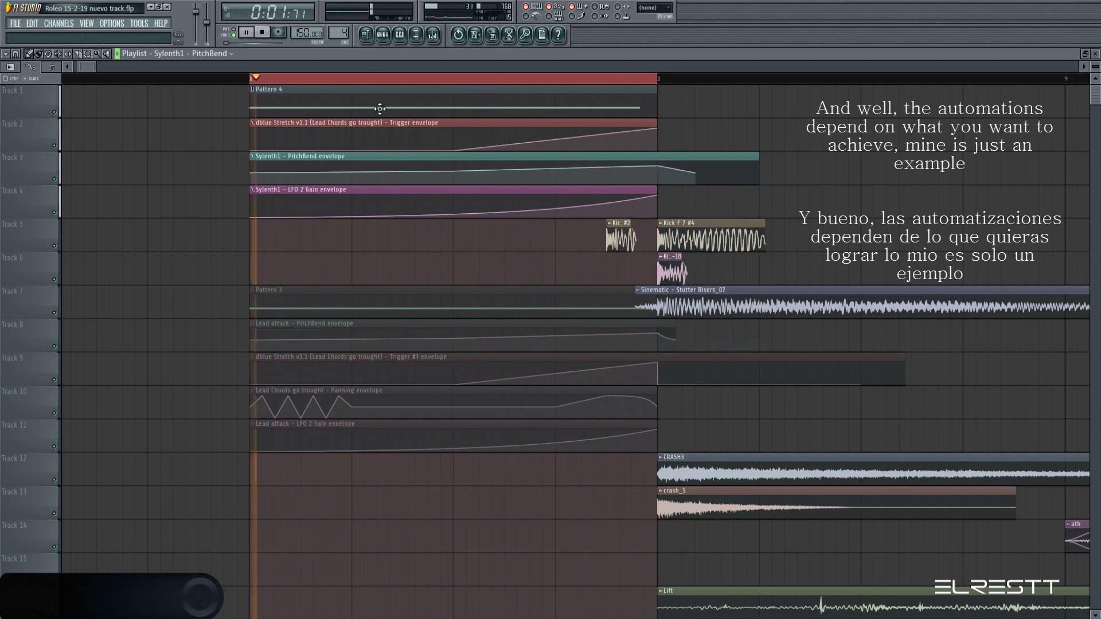
pyautogui.scroll(-2, 386, 78)
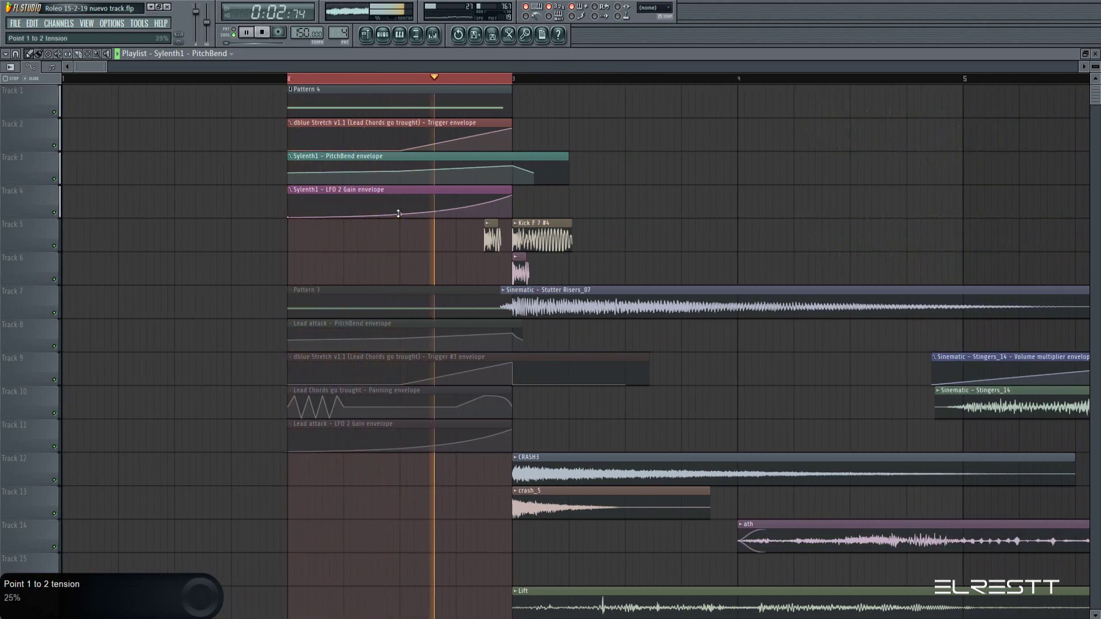
# Reopen Sylenth1 from the Channel Rack's Unsorted channels while playback runs
pyautogui.press('space')
pyautogui.click(383, 34)
pyautogui.click(164, 613)
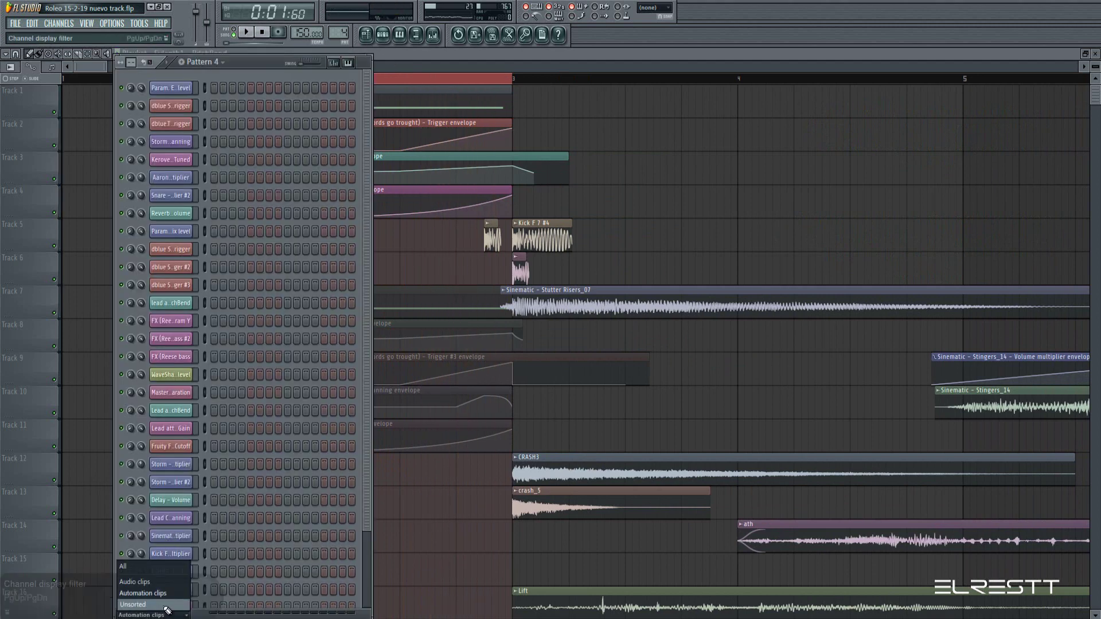
pyautogui.click(164, 606)
pyautogui.press('space')
pyautogui.click(182, 160)
pyautogui.click(315, 281)
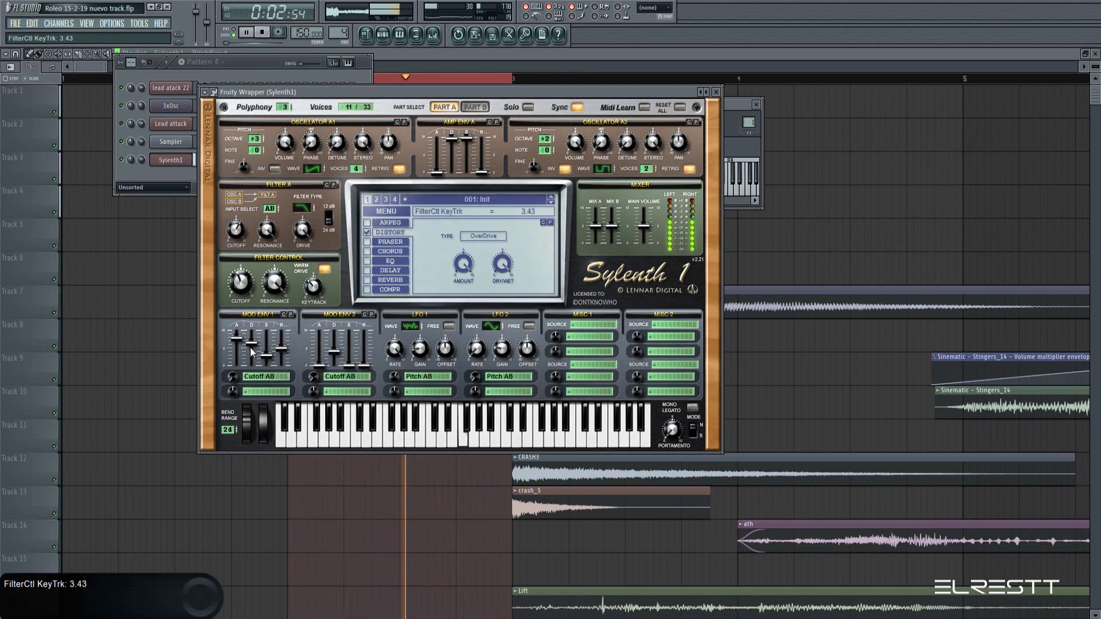
# Lengthen Mod Env 1 decay, set LFO 1 gain to 1.19, LFO 2 rate 8/1D, Osc A1 invert off
pyautogui.moveTo(250, 344); pyautogui.dragTo(252, 349)
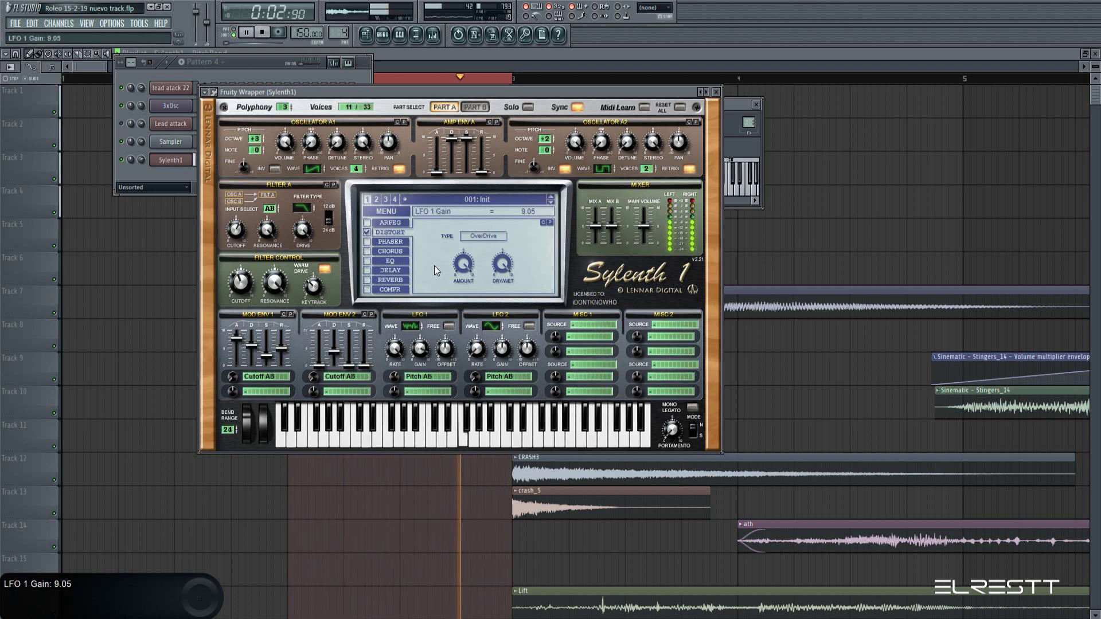
pyautogui.moveTo(434, 266); pyautogui.dragTo(438, 304)
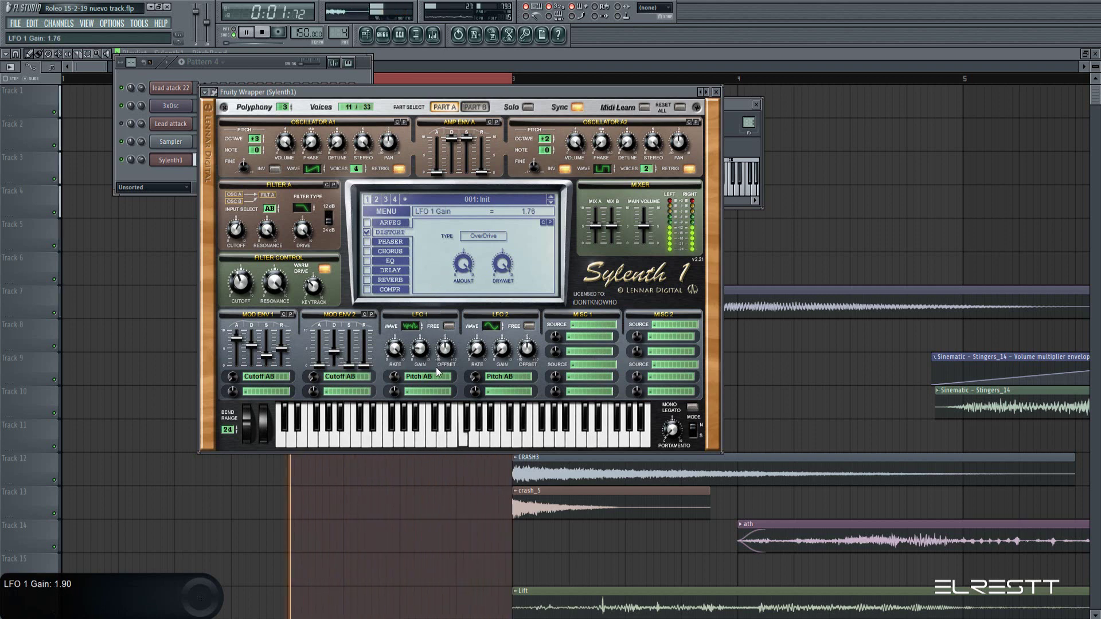
pyautogui.moveTo(422, 353); pyautogui.dragTo(415, 358)
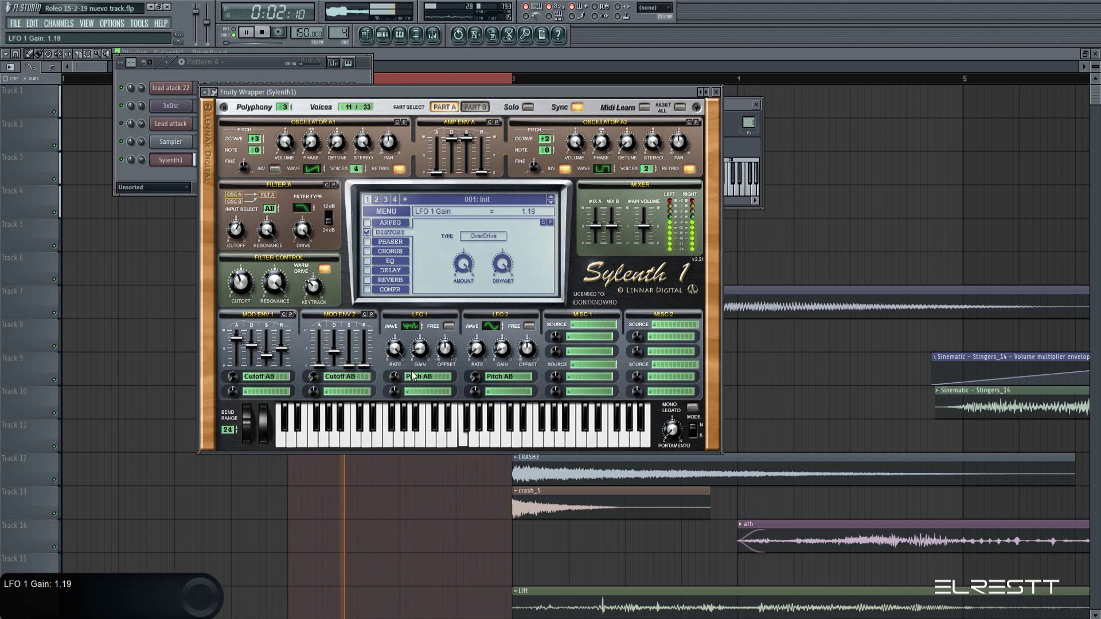
pyautogui.moveTo(476, 293); pyautogui.dragTo(492, 308)
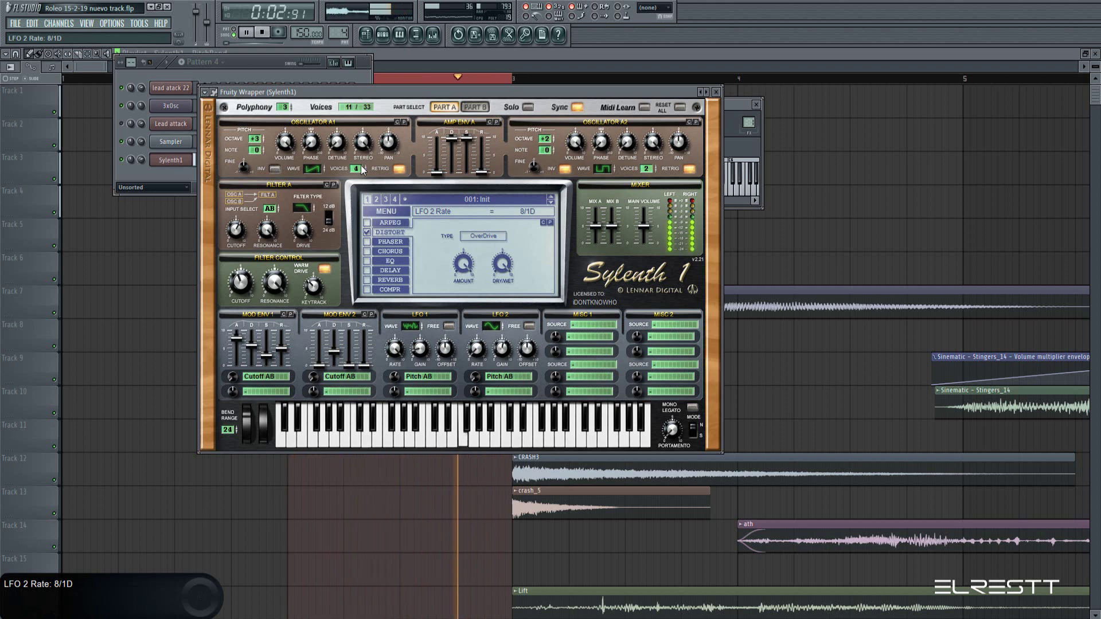
pyautogui.click(276, 169)
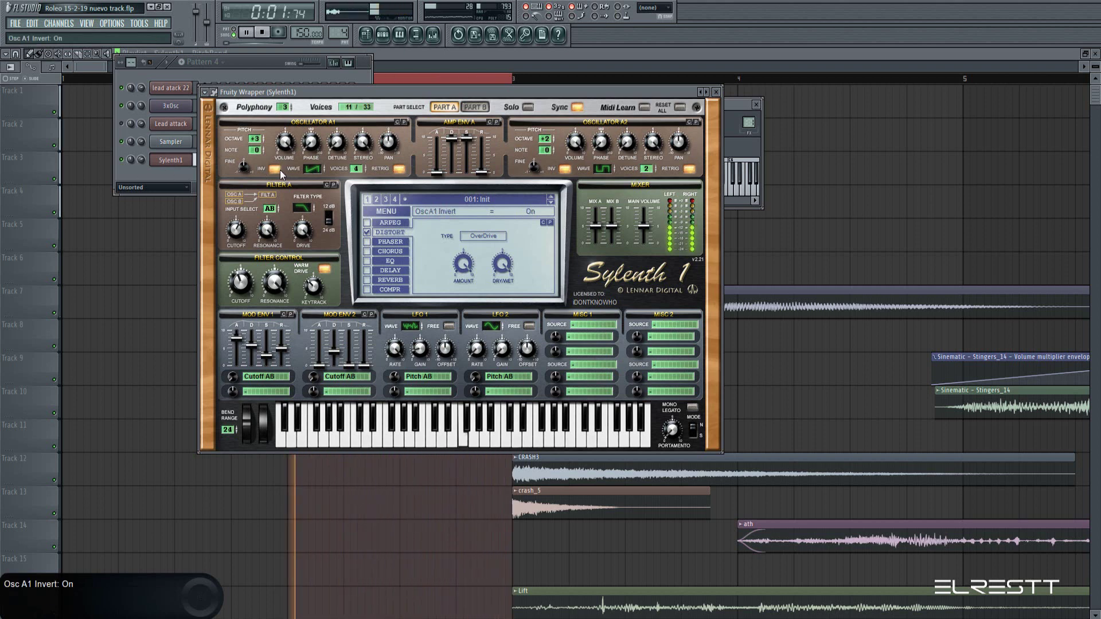
# Close Sylenth1, lengthen the Trigger envelope clip on Track 2, and play the lead section
pyautogui.click(716, 92)
pyautogui.press('space')
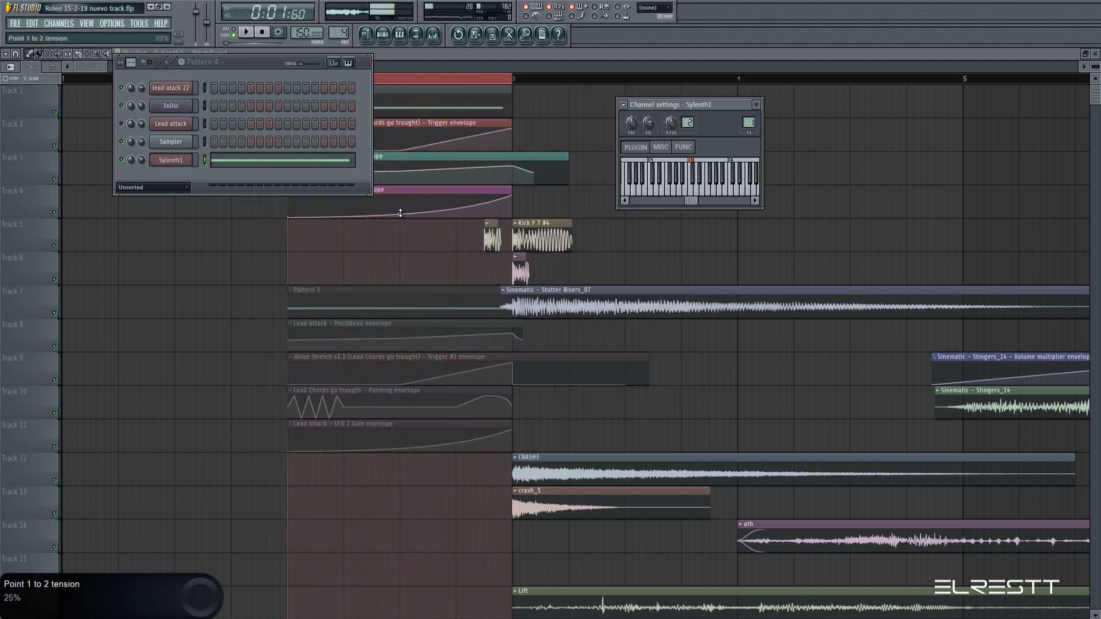
pyautogui.press('space')
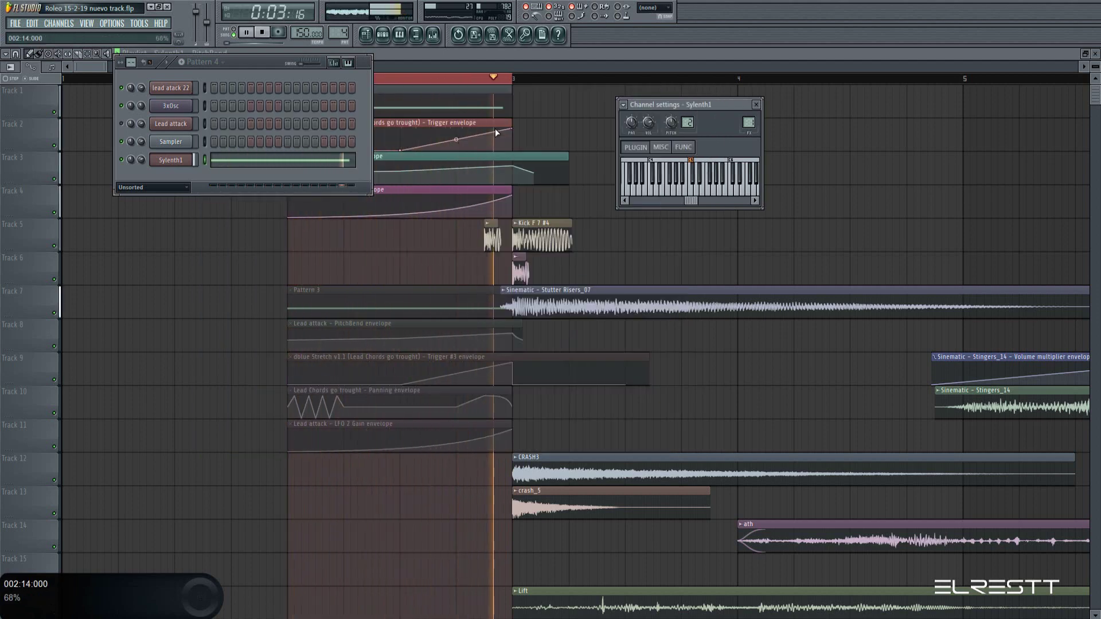
pyautogui.moveTo(512, 122); pyautogui.dragTo(595, 121)
pyautogui.press('space')
pyautogui.moveTo(513, 79); pyautogui.dragTo(687, 76)
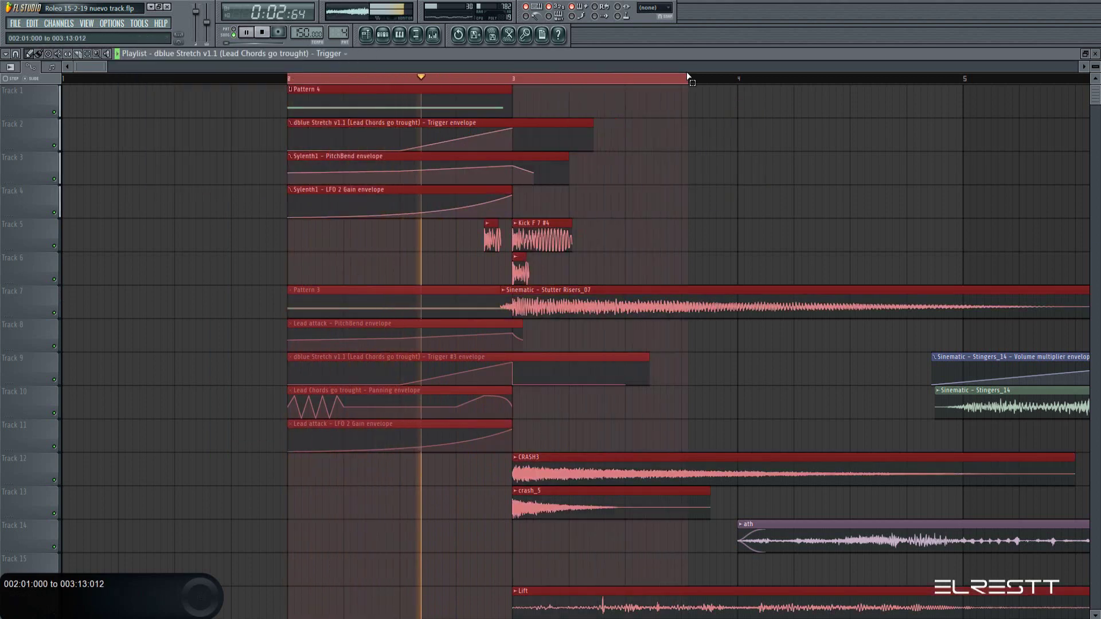
pyautogui.press('space')
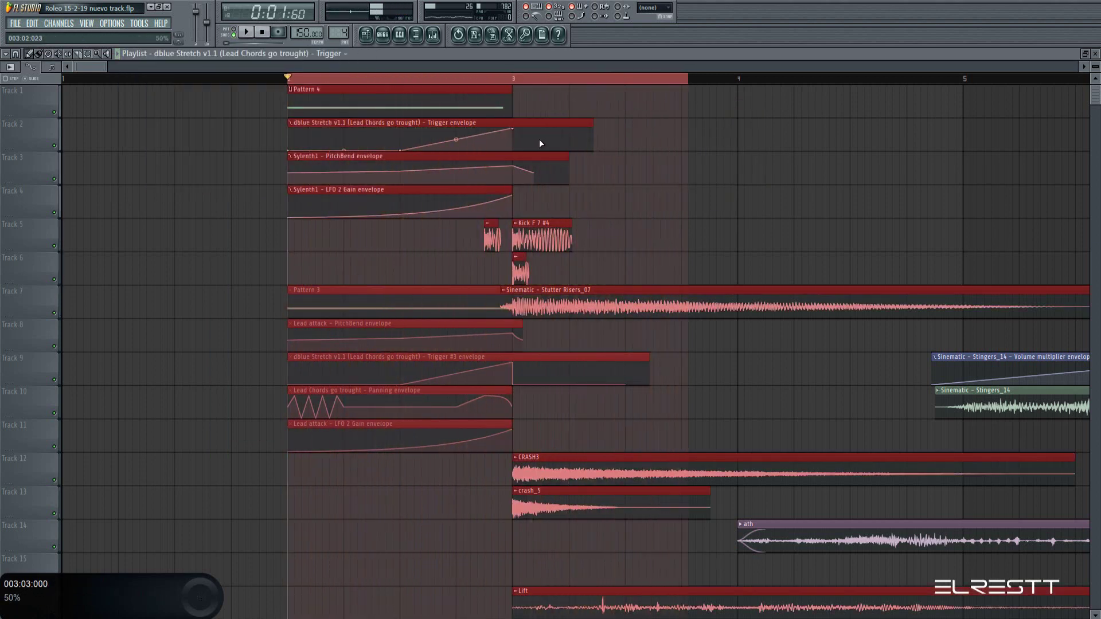
# Add a point to the Trigger envelope to curve its rise, then show the mixer
pyautogui.rightClick(539, 141)
pyautogui.press('space')
pyautogui.click(648, 158)
pyautogui.hotkey('ctrl', 'z')
pyautogui.scroll(-5, 450, 80)
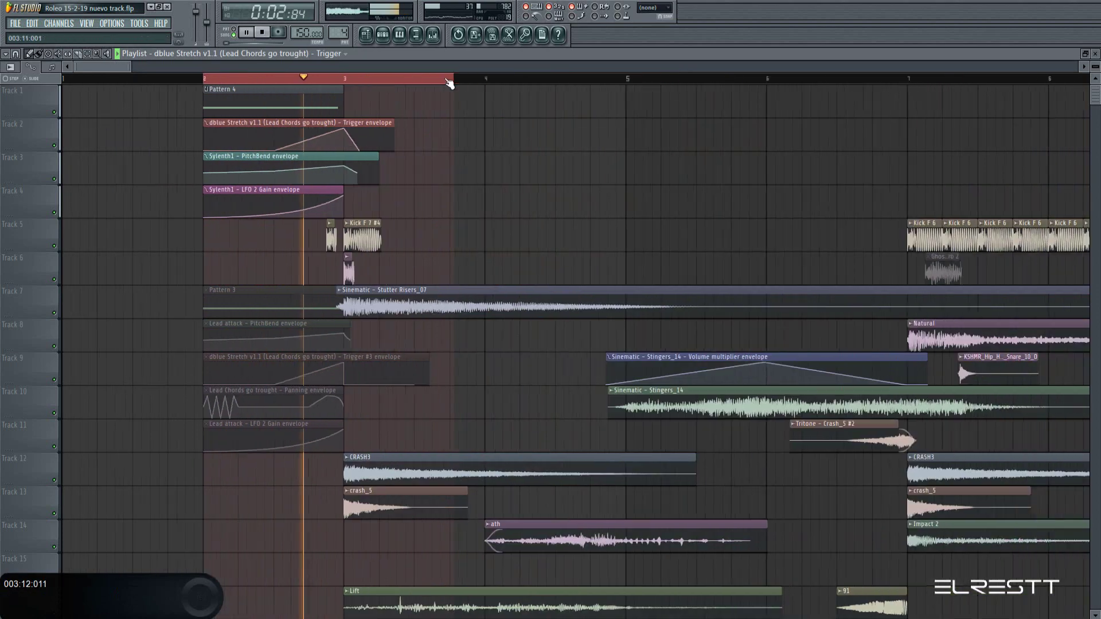
pyautogui.click(417, 36)
pyautogui.press('space')
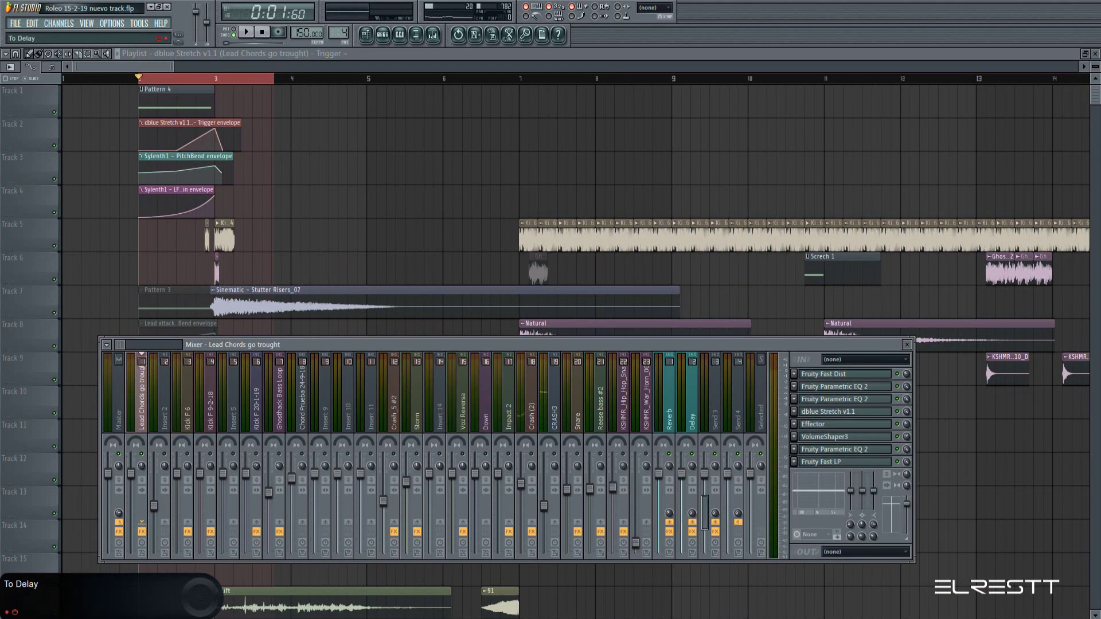
# Stop playback, close the mixer, and scroll the playlist to bar 27
pyautogui.press('space')
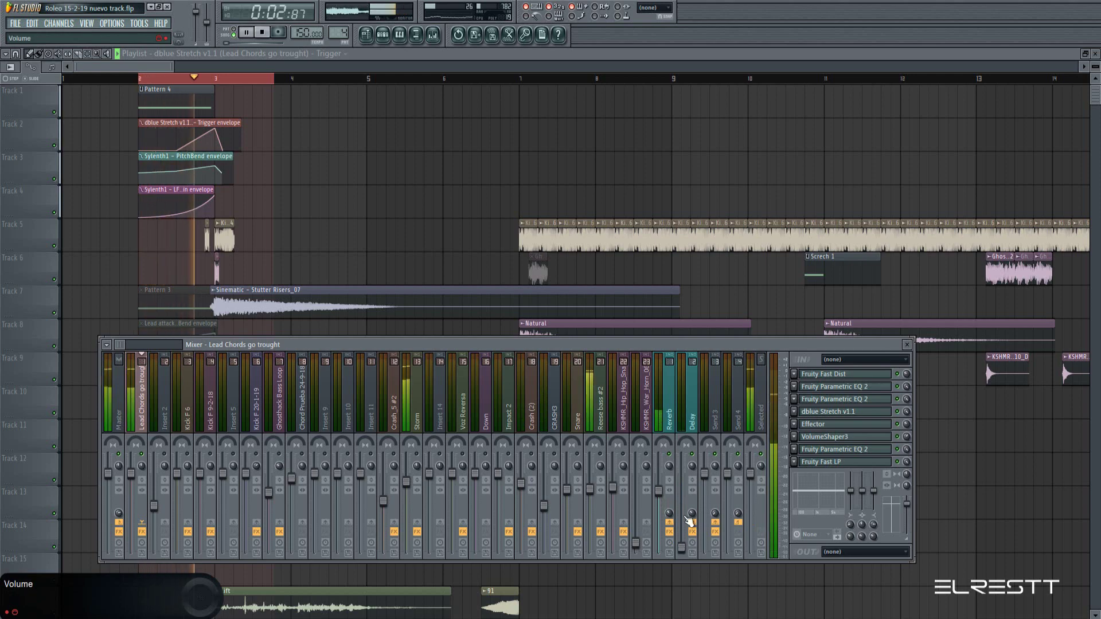
pyautogui.press('space')
pyautogui.press('F9')
pyautogui.scroll(-3, 172, 83)
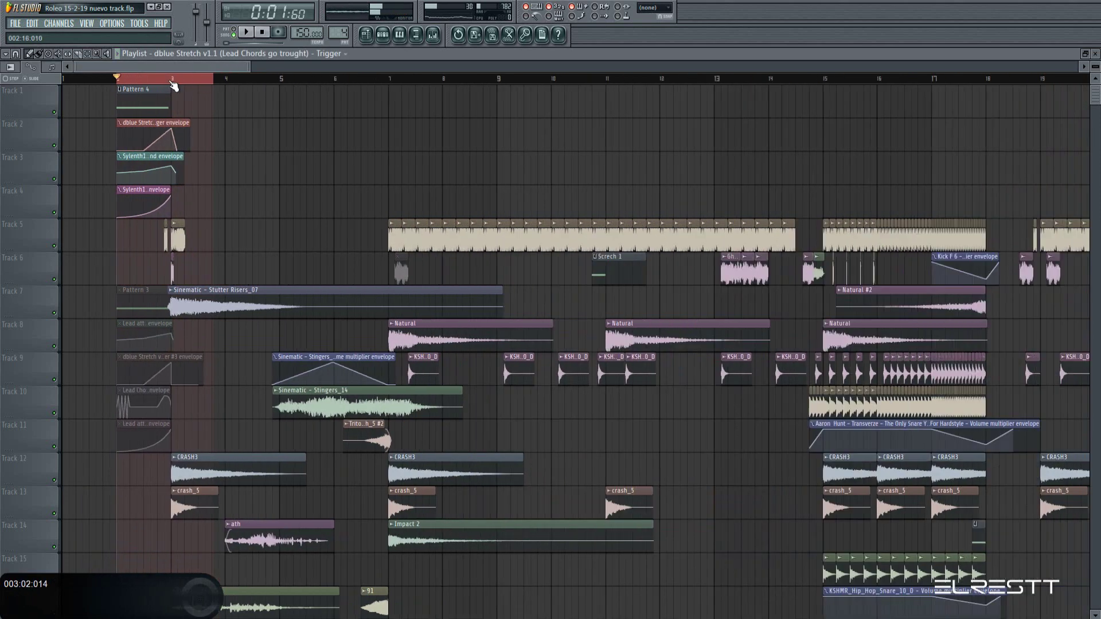
pyautogui.scroll(-1, 174, 85)
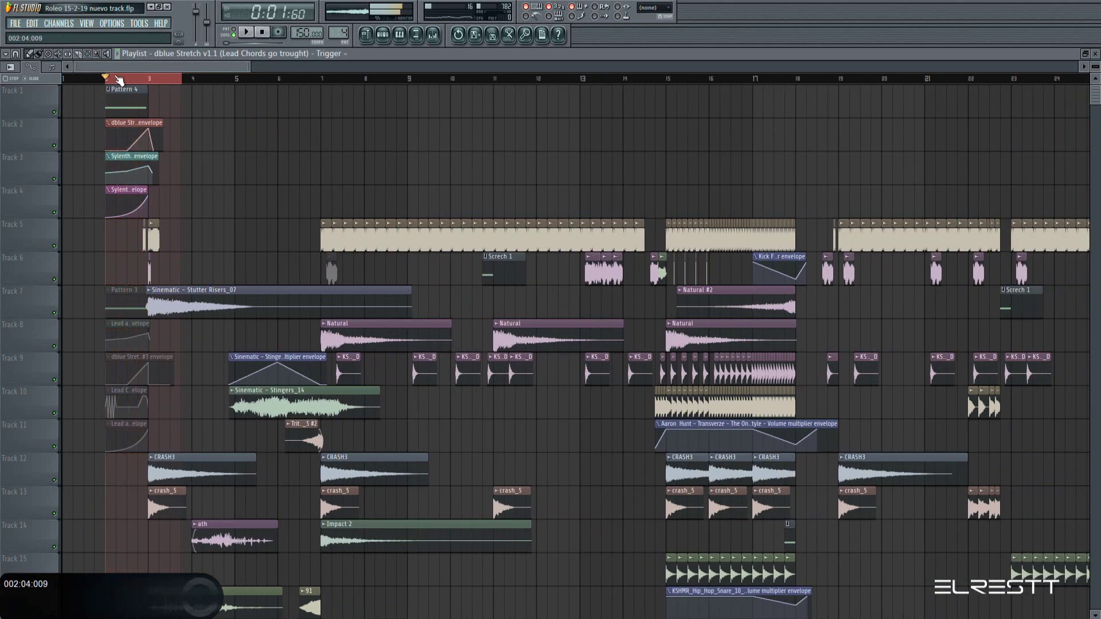
pyautogui.moveTo(150, 67); pyautogui.dragTo(325, 61)
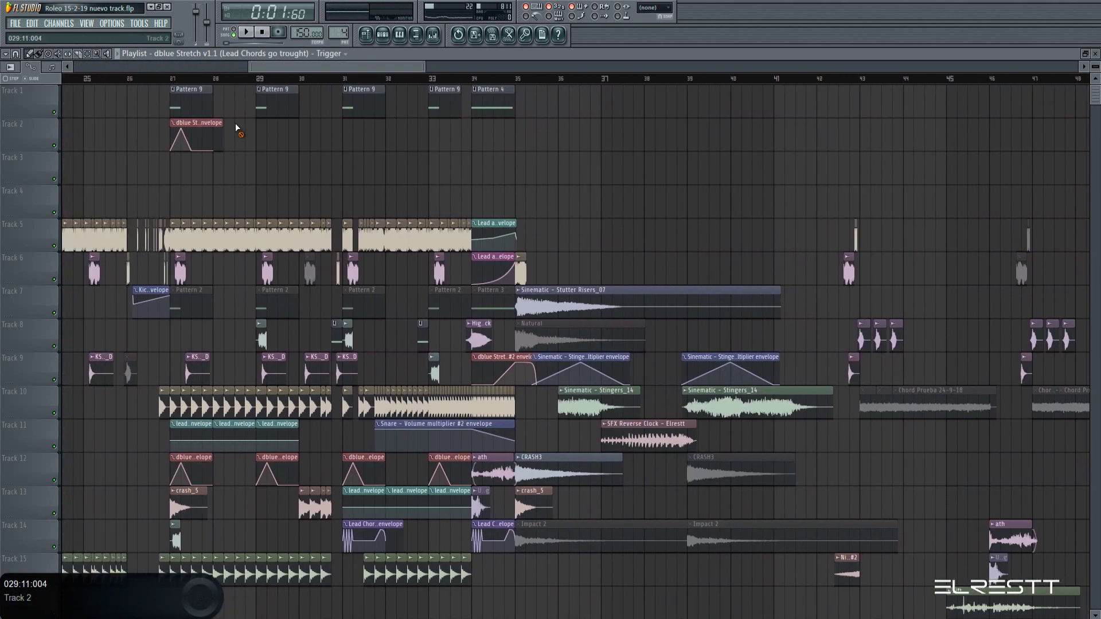
# Paint the dblue Stretch trigger envelope on Track 2 at bar 27 and make it unique as Trigger #5
pyautogui.click(170, 124)
pyautogui.scroll(5, 172, 125)
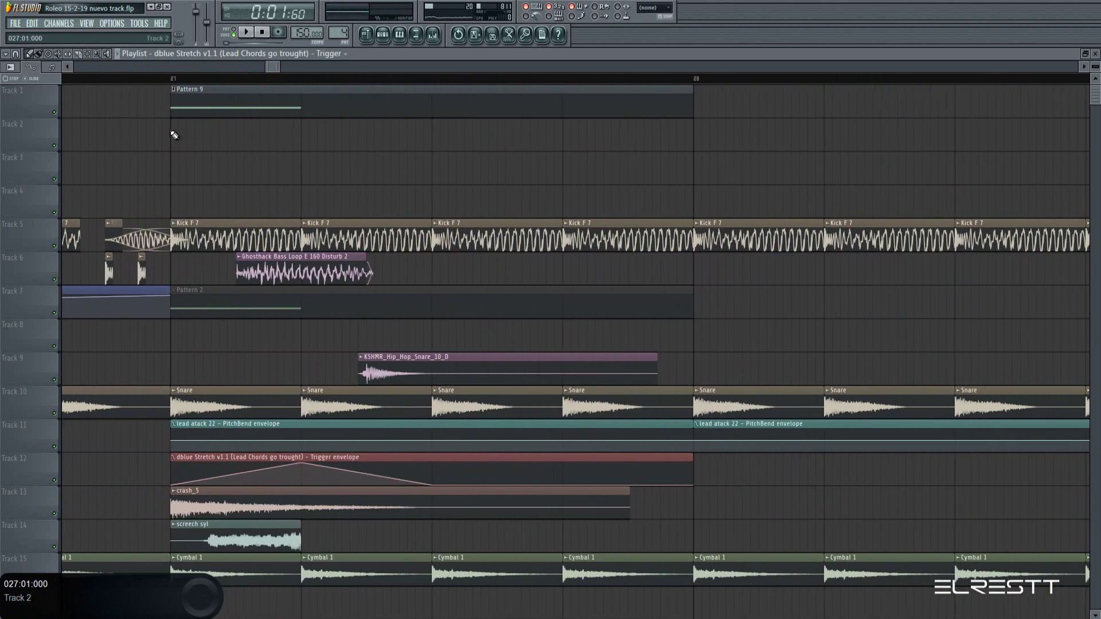
pyautogui.click(175, 126)
pyautogui.click(218, 193)
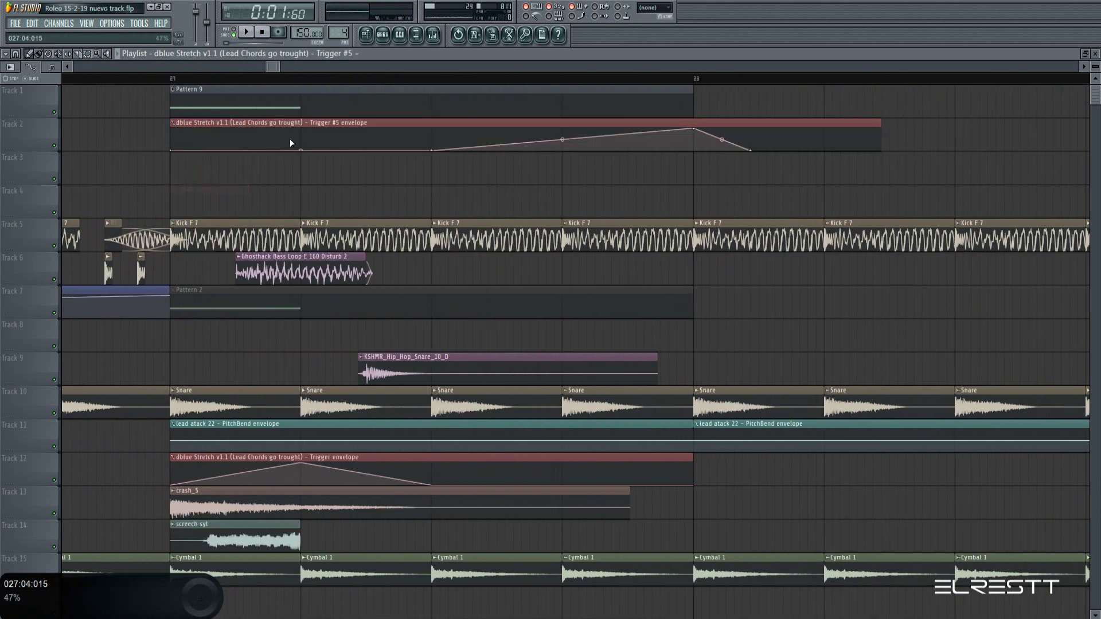
# Delete one Trigger #5 envelope point and trim the clip to a short peak under one bar
pyautogui.rightClick(695, 134)
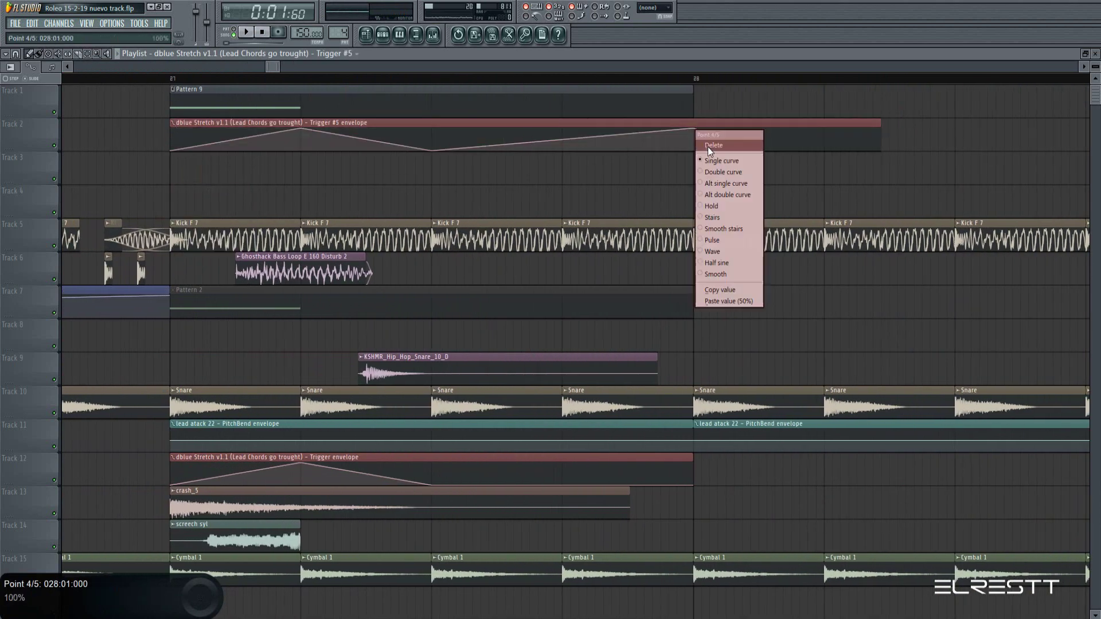
pyautogui.click(740, 144)
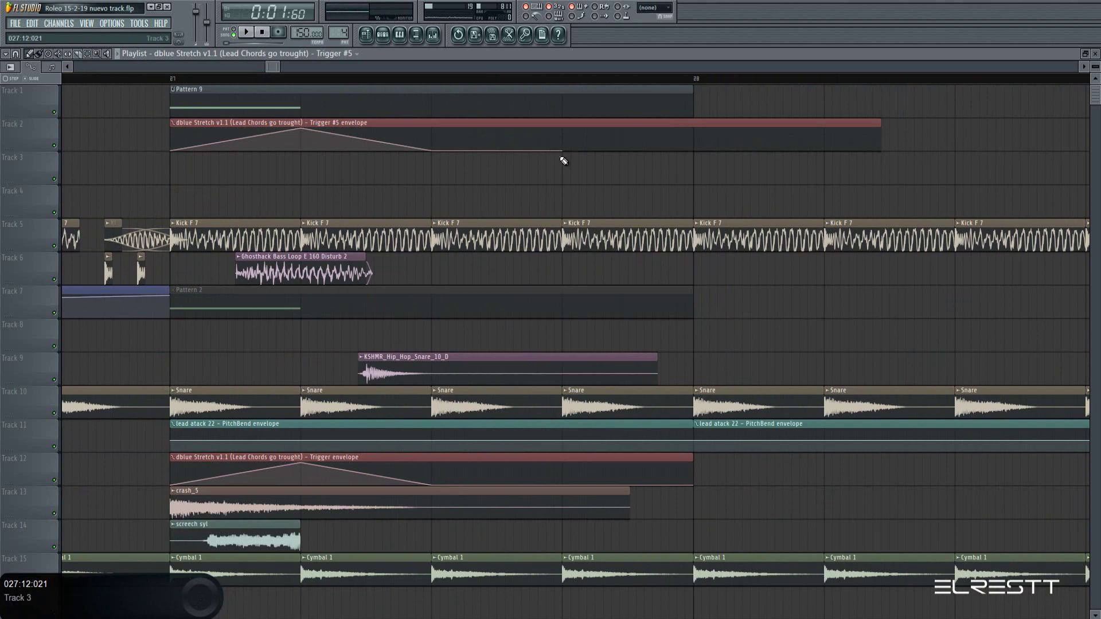
pyautogui.moveTo(880, 123); pyautogui.dragTo(553, 134)
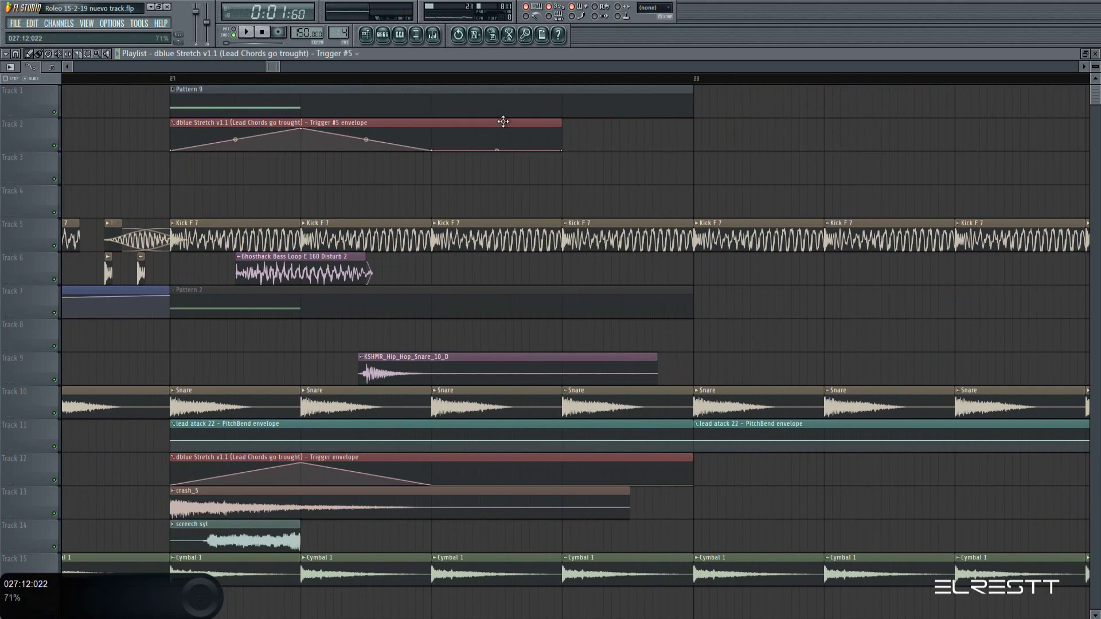
pyautogui.scroll(-5, 102, 74)
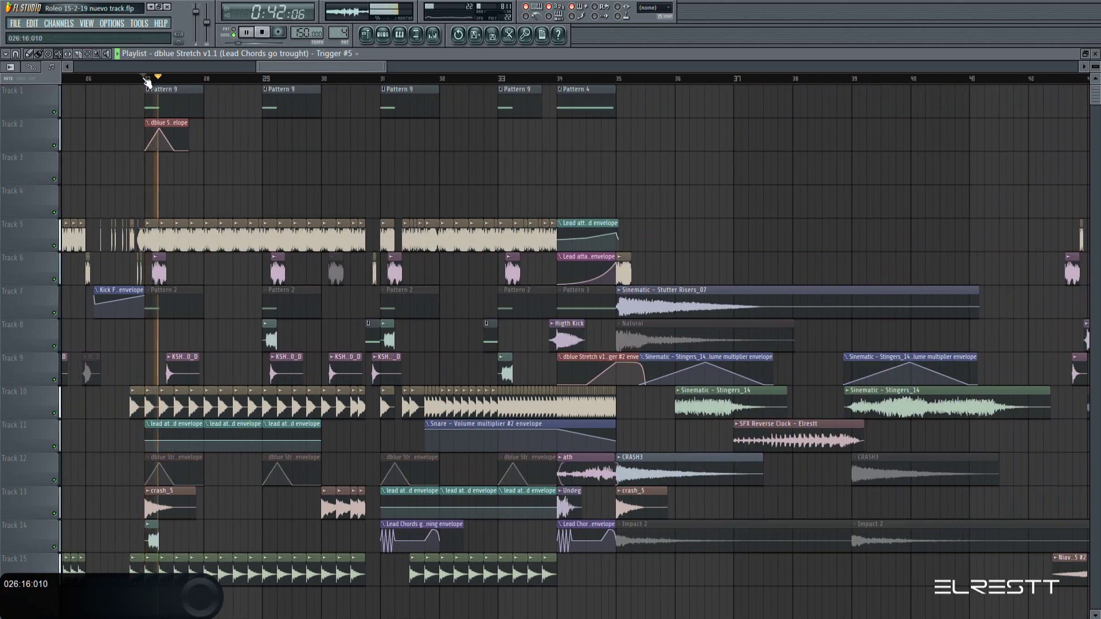
# Add copies of the Trigger #5 clip on Track 2 at bars 29, 31 and 33
pyautogui.scroll(3, 143, 80)
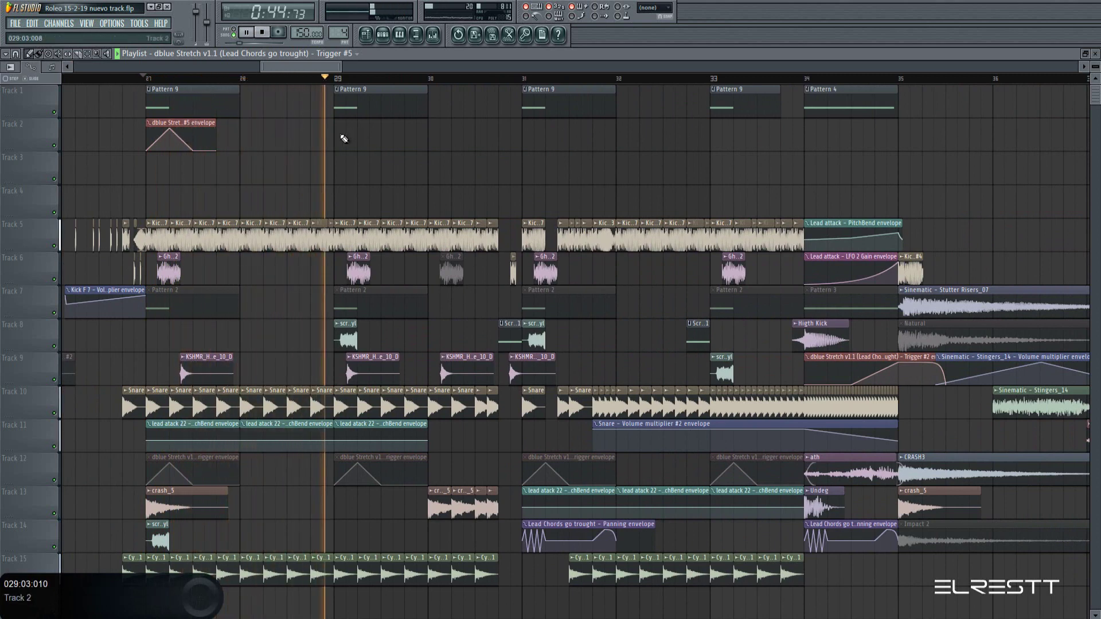
pyautogui.click(349, 122)
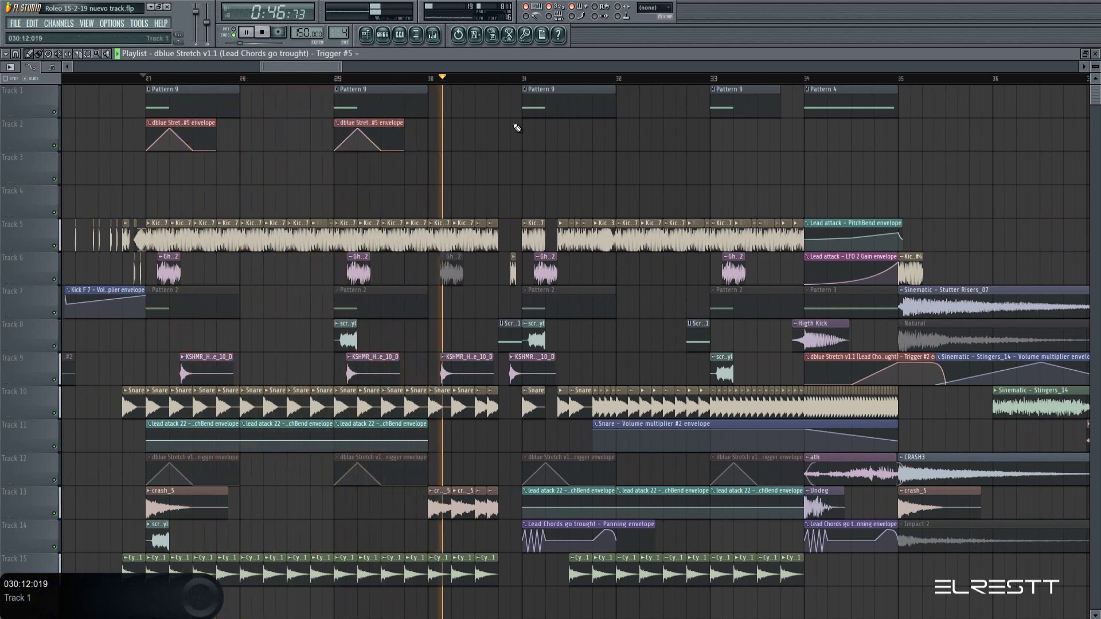
pyautogui.click(526, 121)
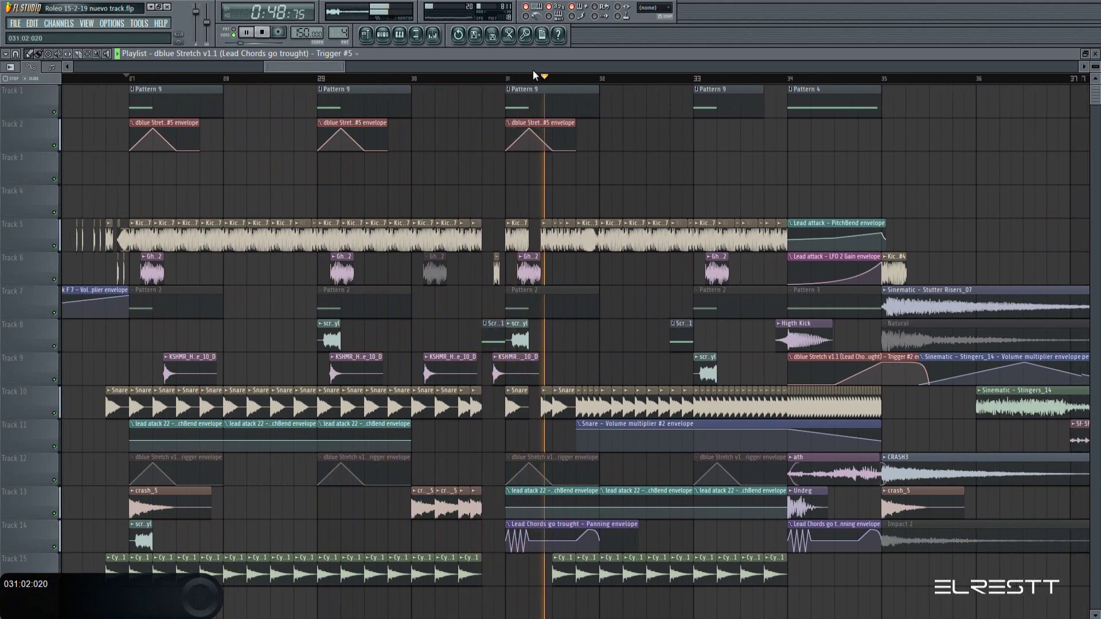
pyautogui.scroll(4, 533, 73)
pyautogui.click(421, 136)
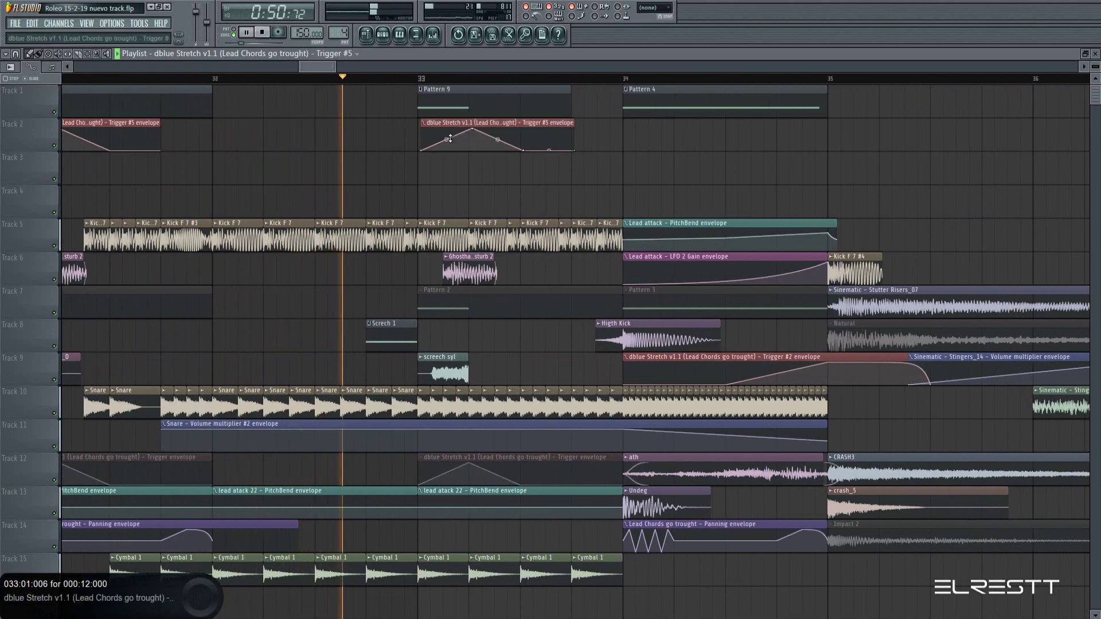
pyautogui.scroll(-4, 453, 80)
pyautogui.scroll(-6, 453, 81)
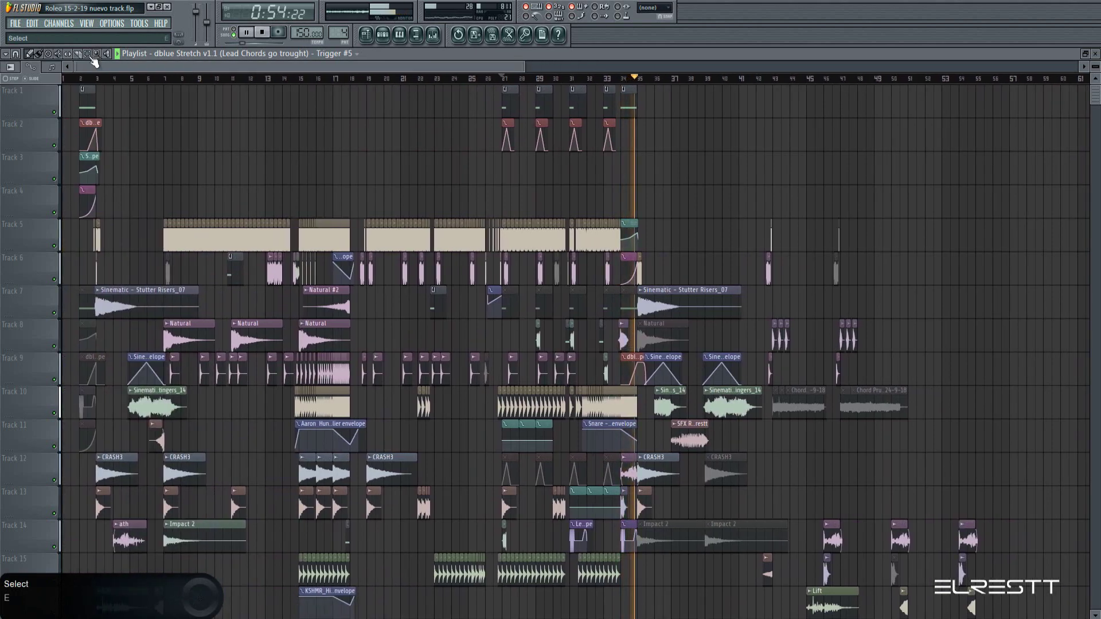
# Stop playback and select the lead clips on Tracks 1–4 at the song start
pyautogui.click(89, 55)
pyautogui.press('space')
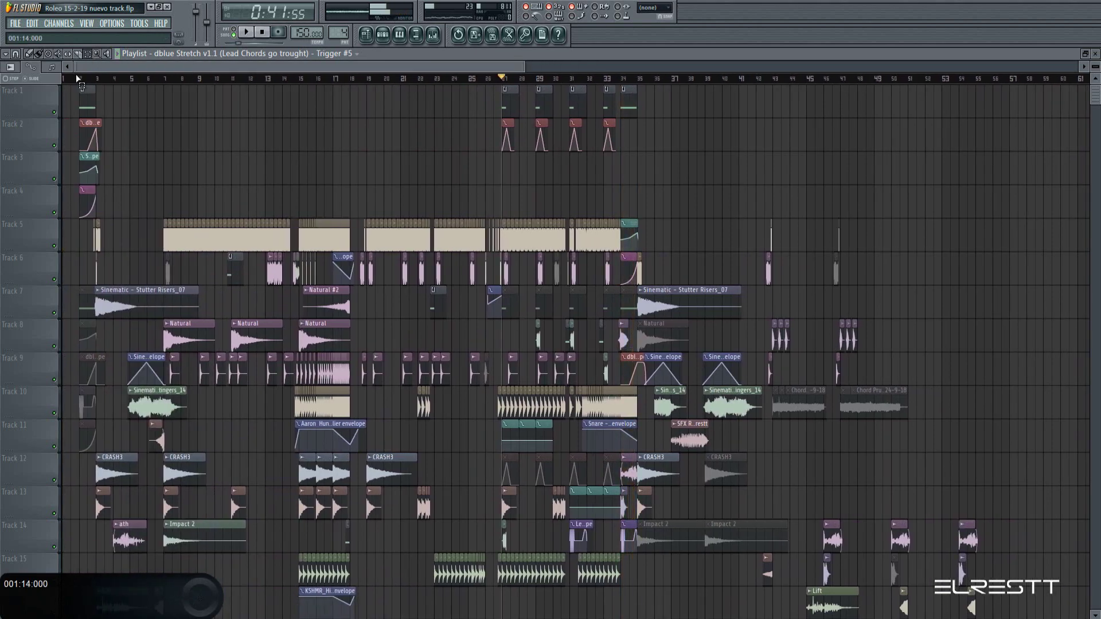
pyautogui.scroll(3, 76, 75)
pyautogui.moveTo(140, 101); pyautogui.dragTo(76, 191)
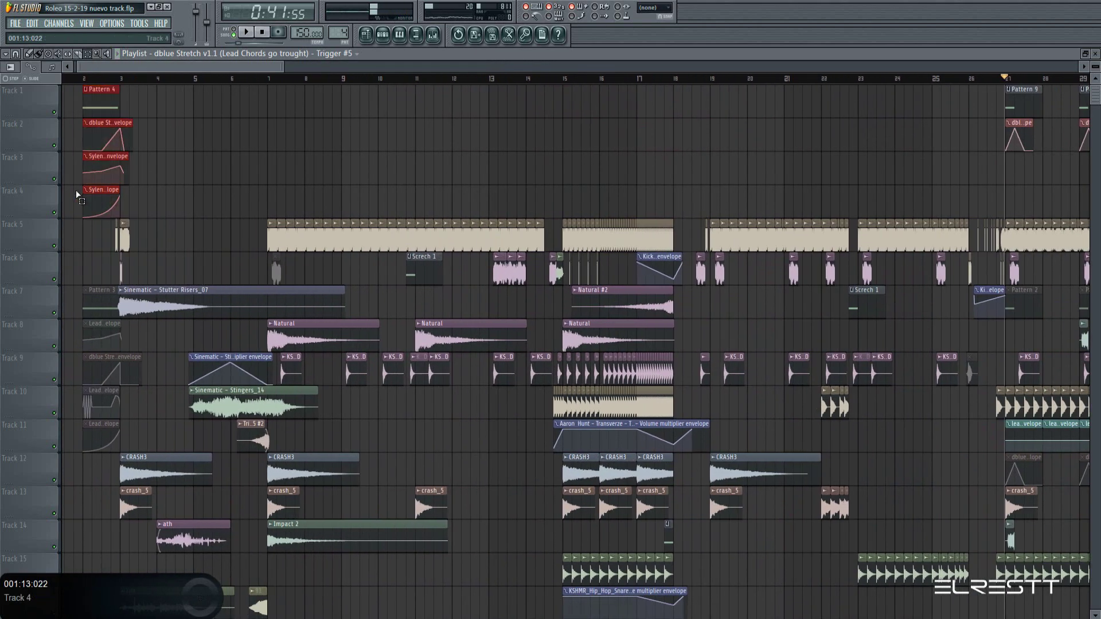
pyautogui.moveTo(263, 66); pyautogui.dragTo(431, 73)
pyautogui.scroll(5, 582, 79)
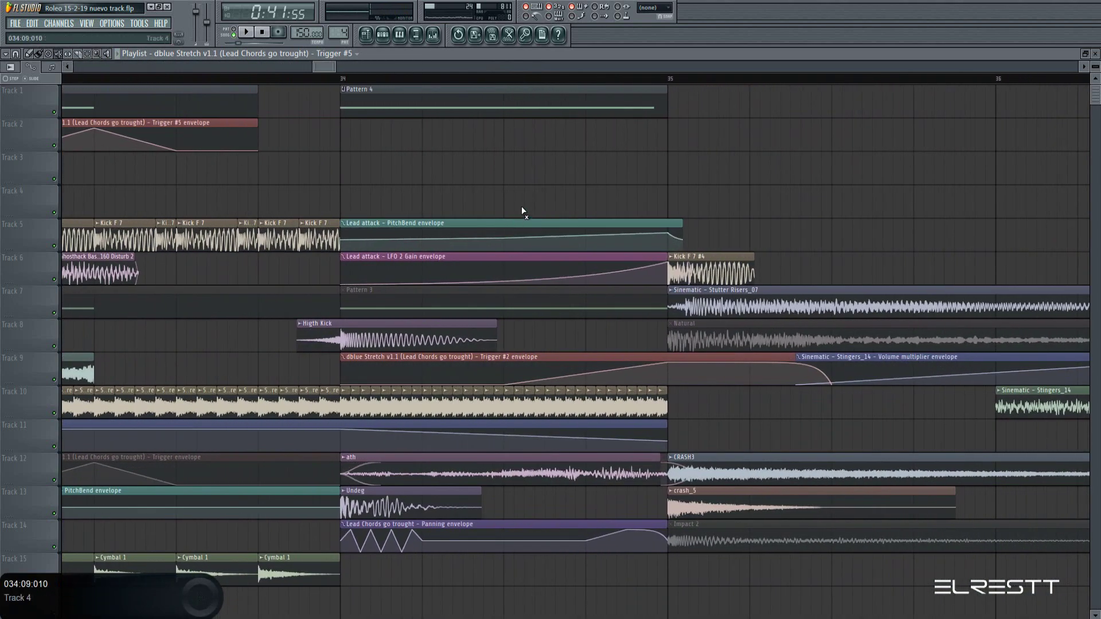
# Mute the old PitchBend, LFO 2 Gain and Trigger #2 clips, and paste the lead clips at bar 34
pyautogui.moveTo(519, 227); pyautogui.dragTo(501, 323)
pyautogui.click(555, 372)
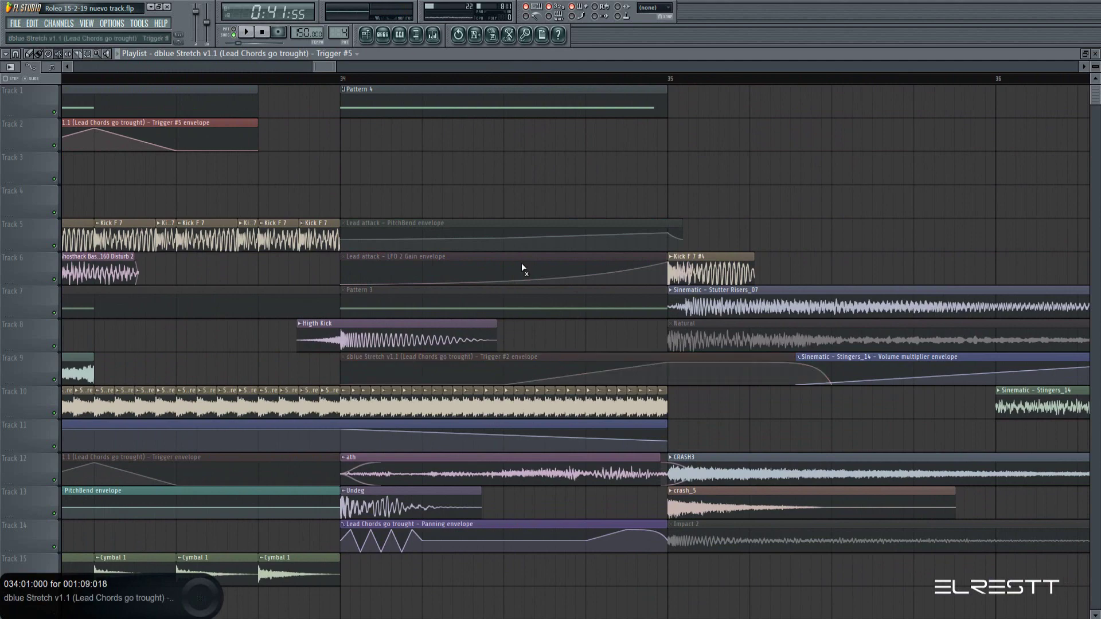
pyautogui.scroll(4, 456, 87)
pyautogui.hotkey('ctrl', 'v')
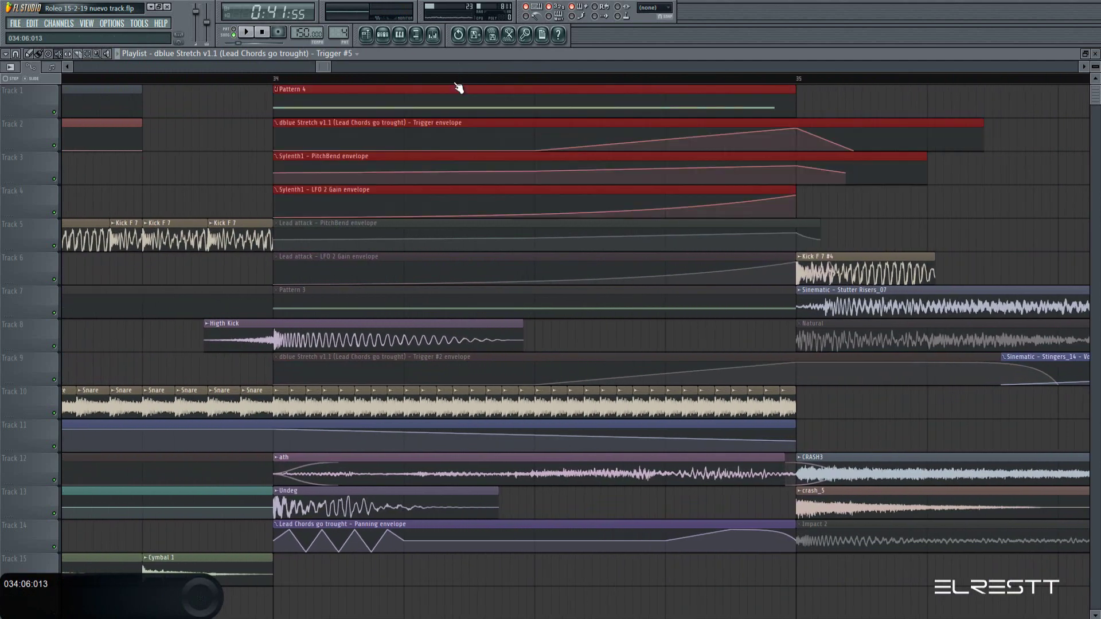
pyautogui.keyDown('ctrl'); pyautogui.scroll(-2, 458, 87); pyautogui.keyUp('ctrl')
# Play the song from bar 34 to hear the pasted lead clips
pyautogui.press('space')
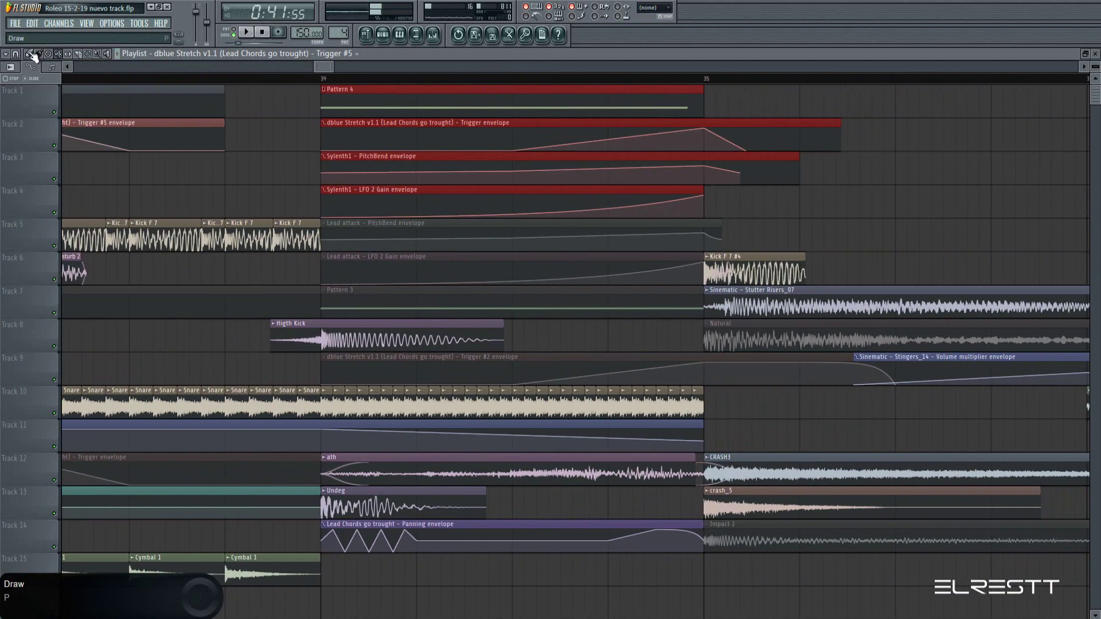
pyautogui.click(319, 79)
pyautogui.press('space')
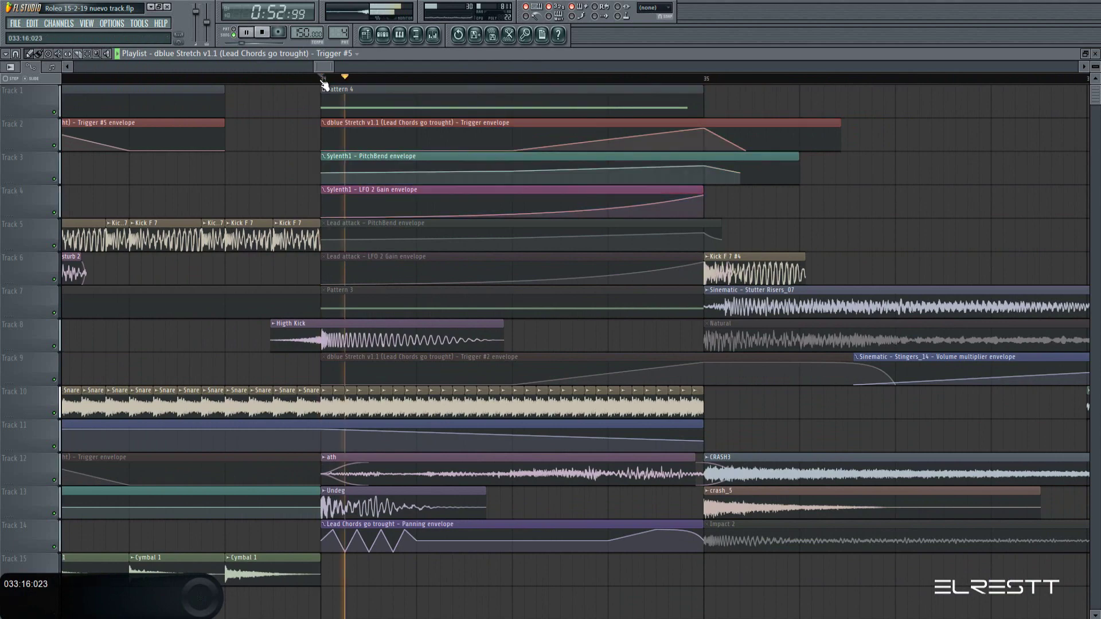
pyautogui.keyDown('ctrl'); pyautogui.scroll(-2, 324, 85); pyautogui.keyUp('ctrl')
pyautogui.press('space')
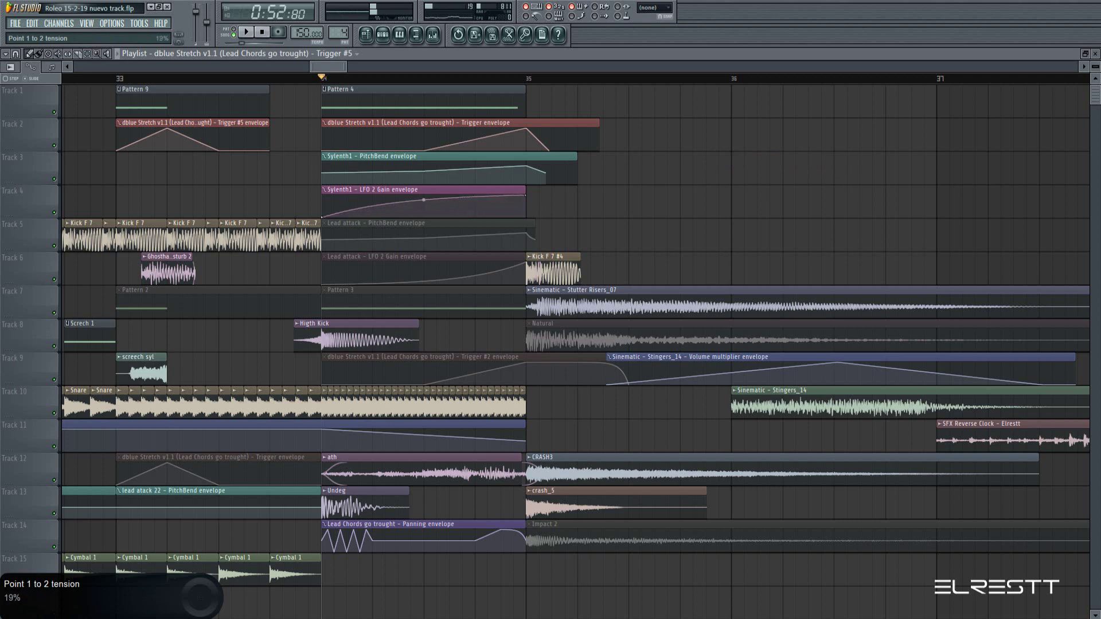
# Raise the LFO 2 Gain curve tension and replay from bar 34 to check it
pyautogui.press('space')
pyautogui.moveTo(424, 200); pyautogui.dragTo(424, 213)
pyautogui.press('space')
pyautogui.press('space')
pyautogui.press('space')
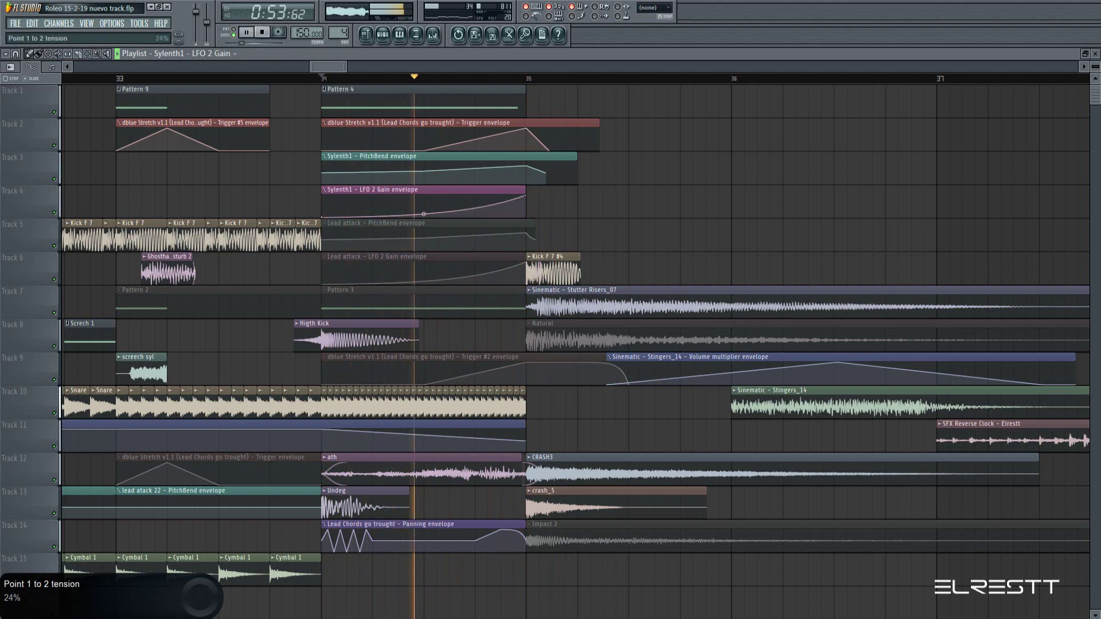
pyautogui.press('space')
pyautogui.scroll(-6, 334, 78)
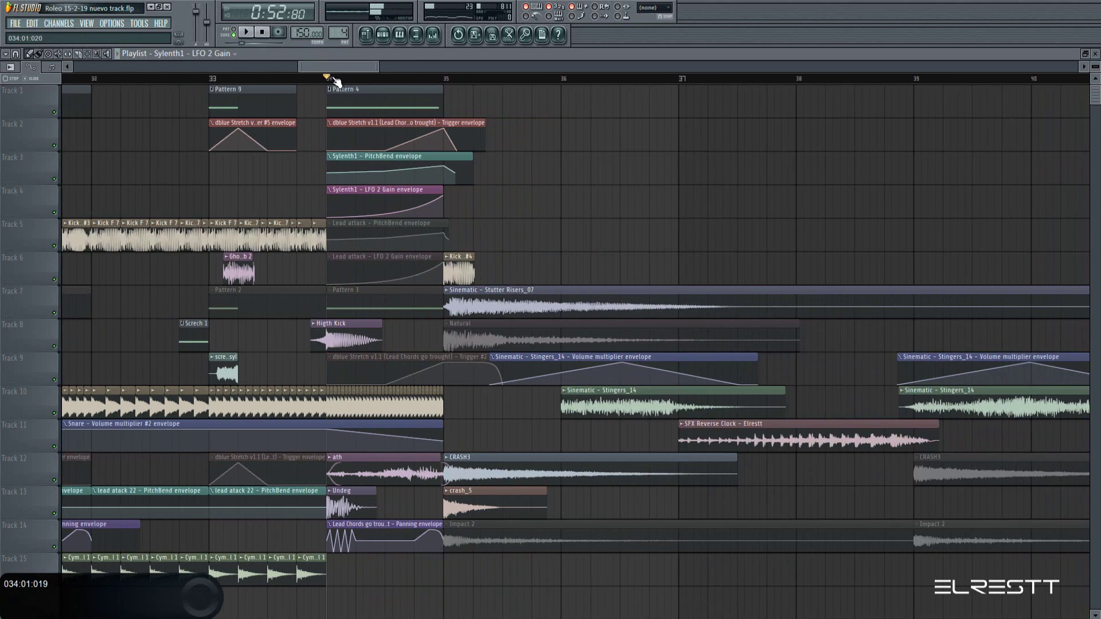
pyautogui.moveTo(311, 67); pyautogui.dragTo(86, 67)
# Play the song from near bar 2, briefly showing the mixer before returning to the playlist
pyautogui.click(98, 77)
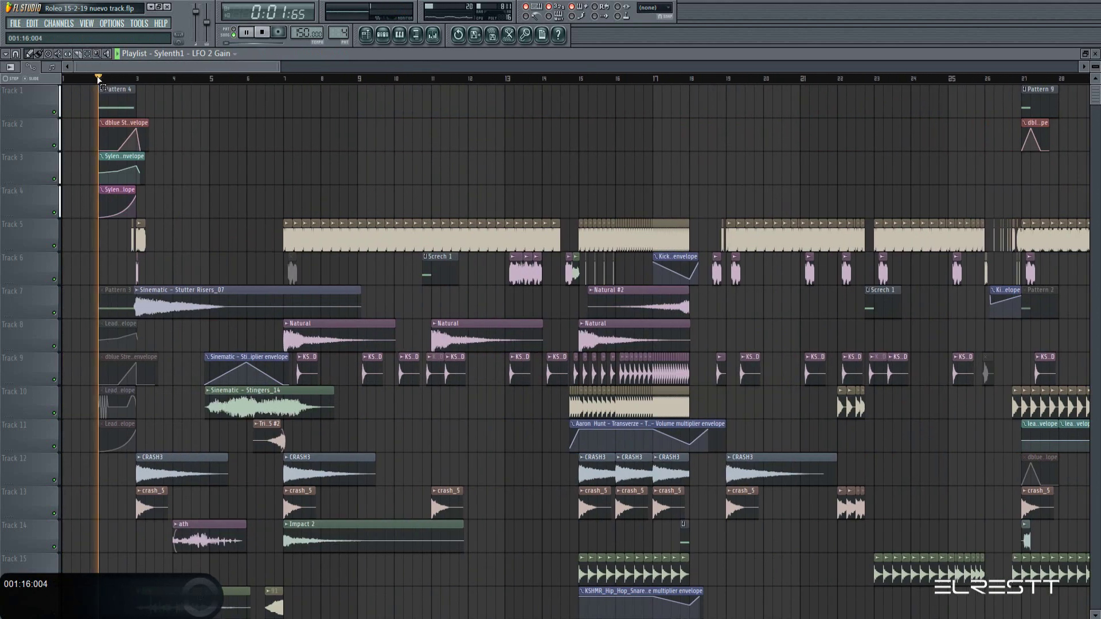
pyautogui.click(433, 34)
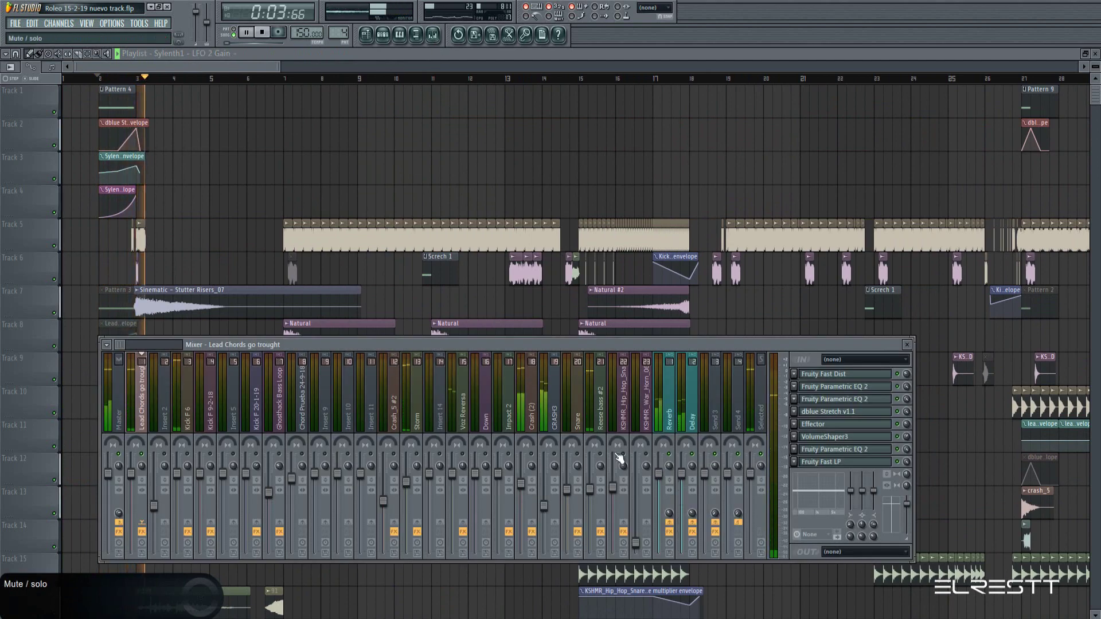
pyautogui.press('space')
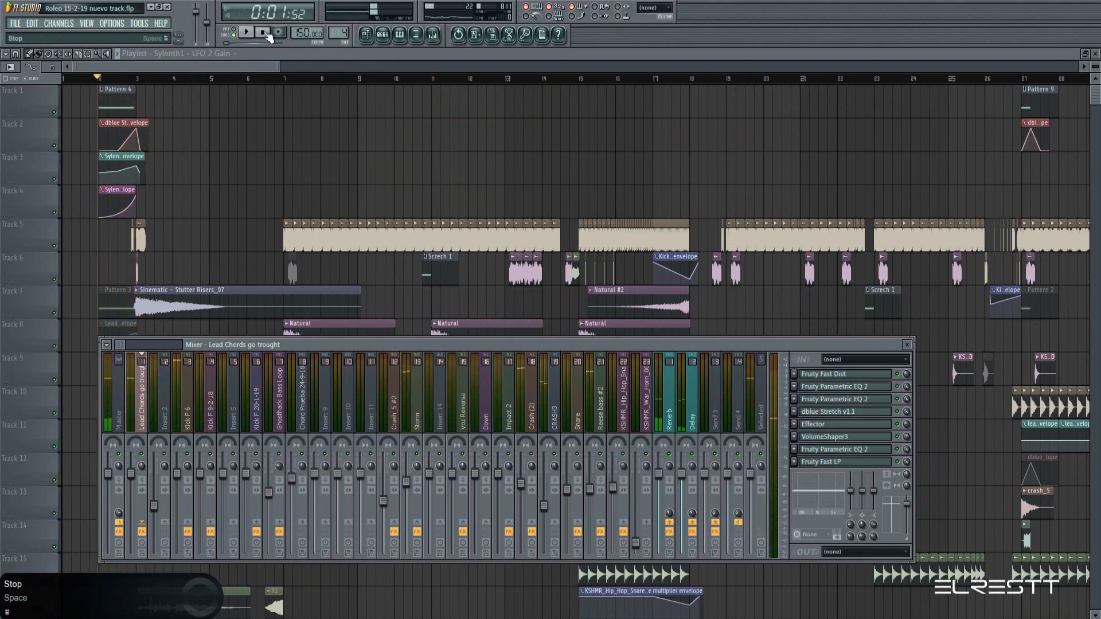
pyautogui.click(242, 66)
pyautogui.press('space')
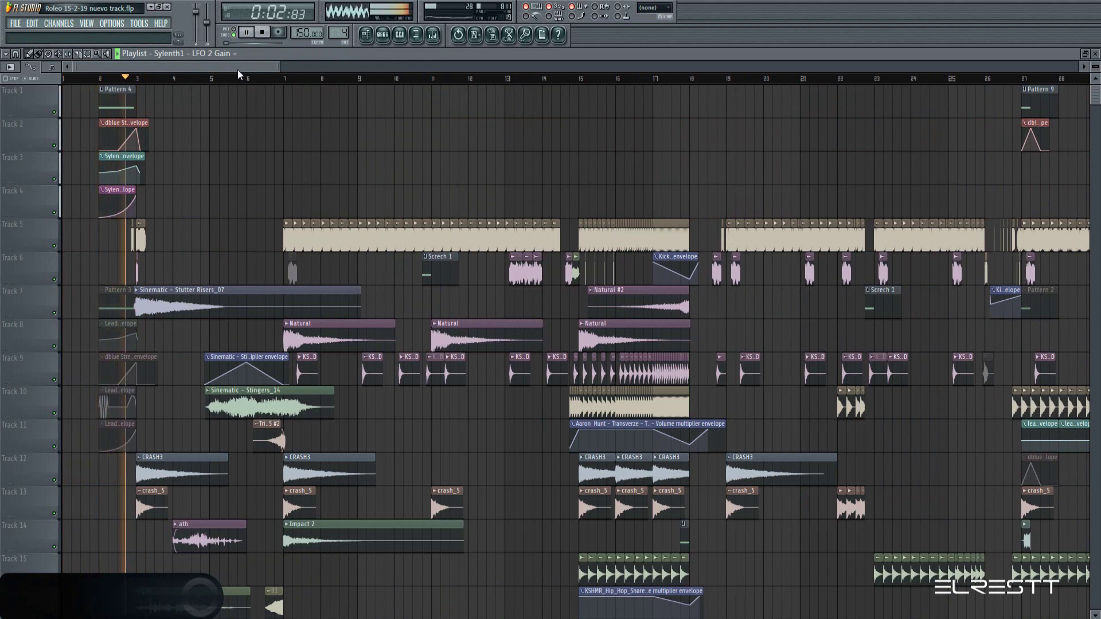
# Play from a chosen bar in the playlist, then reopen the mixer on Lead Chords
pyautogui.scroll(-5, 251, 66)
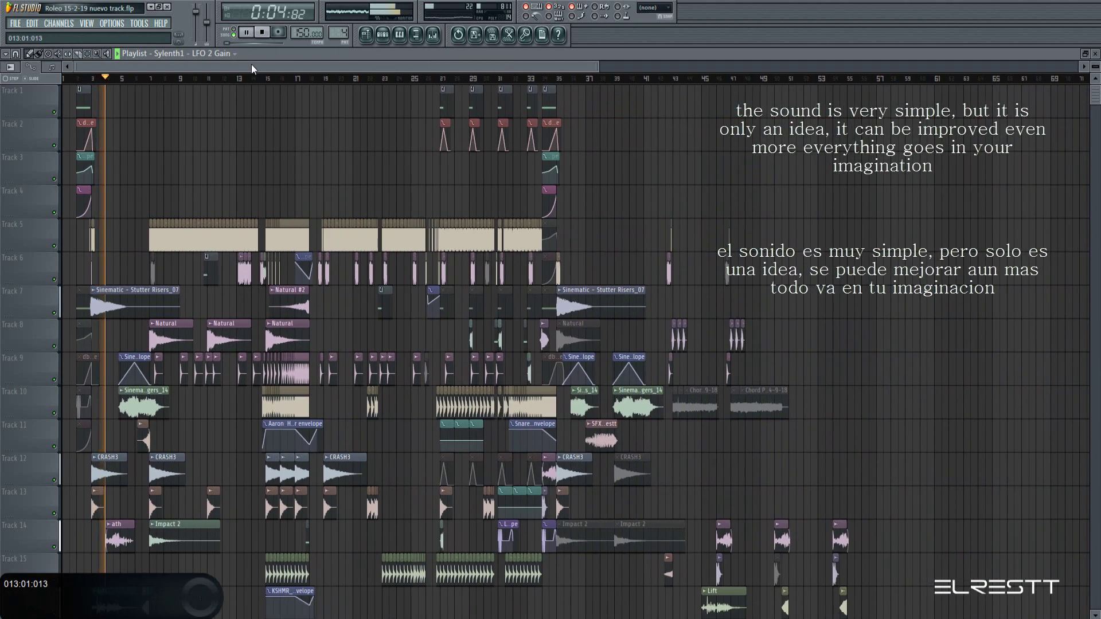
pyautogui.moveTo(251, 64); pyautogui.dragTo(295, 64)
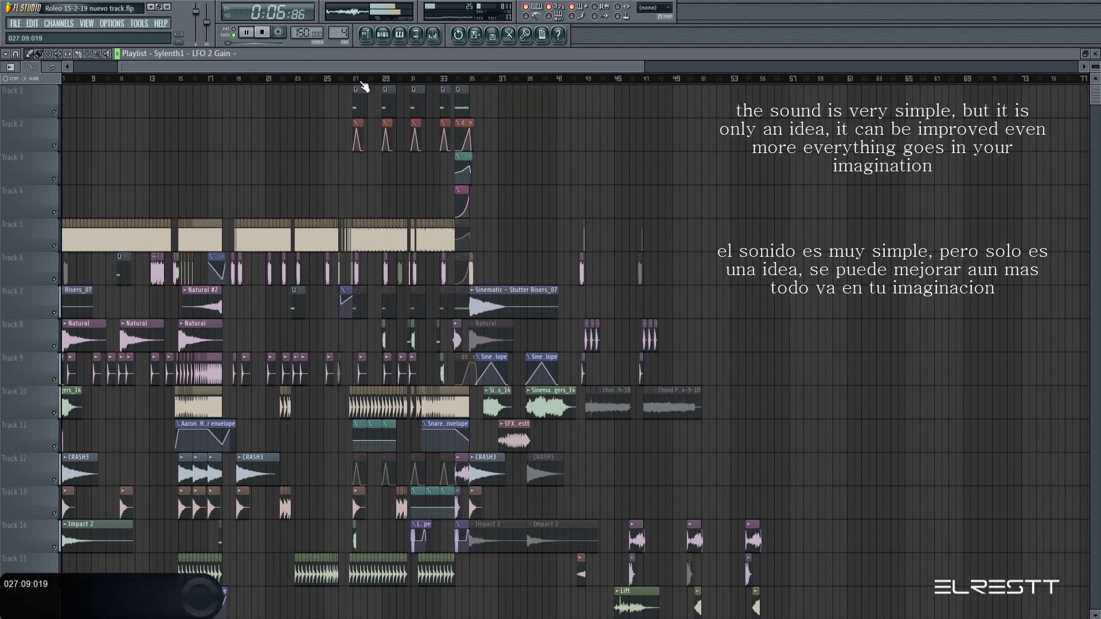
pyautogui.scroll(8, 352, 86)
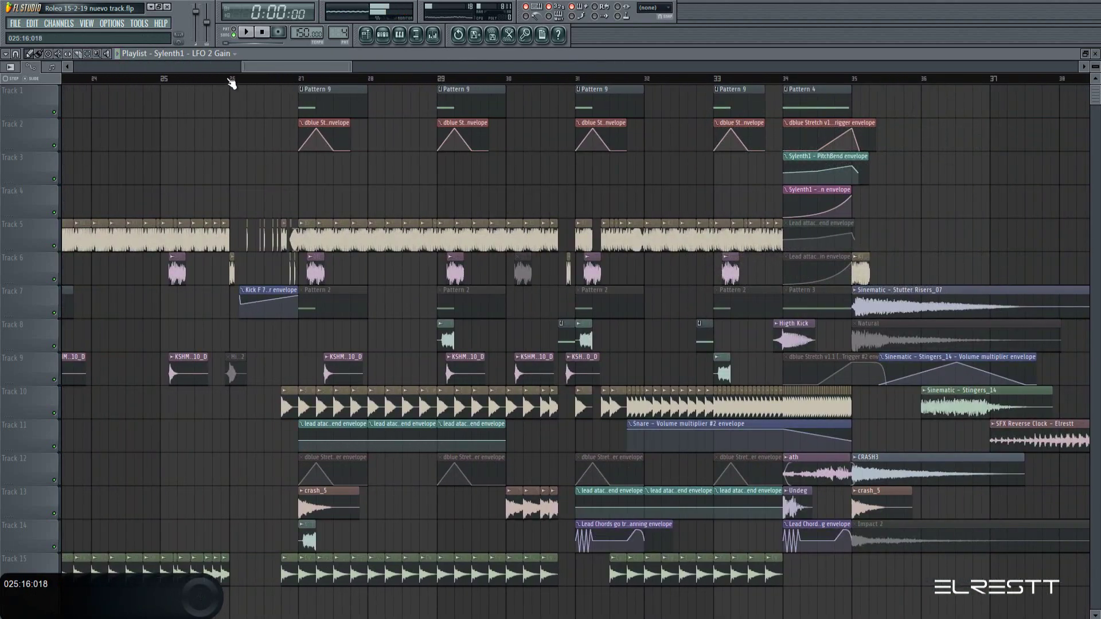
pyautogui.click(278, 79)
pyautogui.scroll(3, 349, 68)
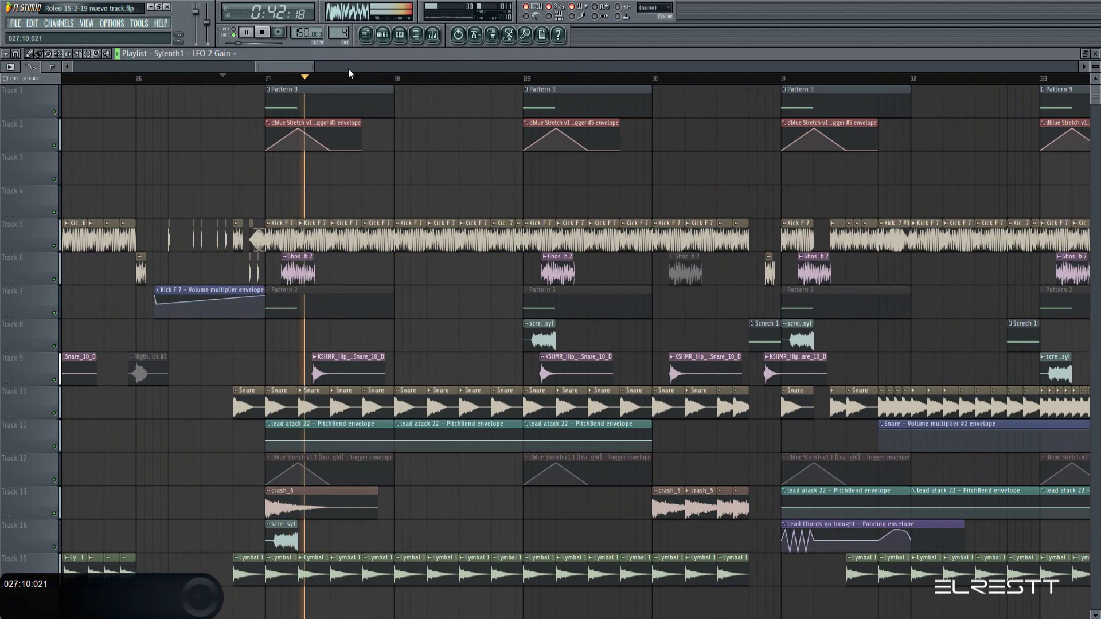
pyautogui.scroll(-2, 349, 67)
pyautogui.scroll(-2, 349, 67)
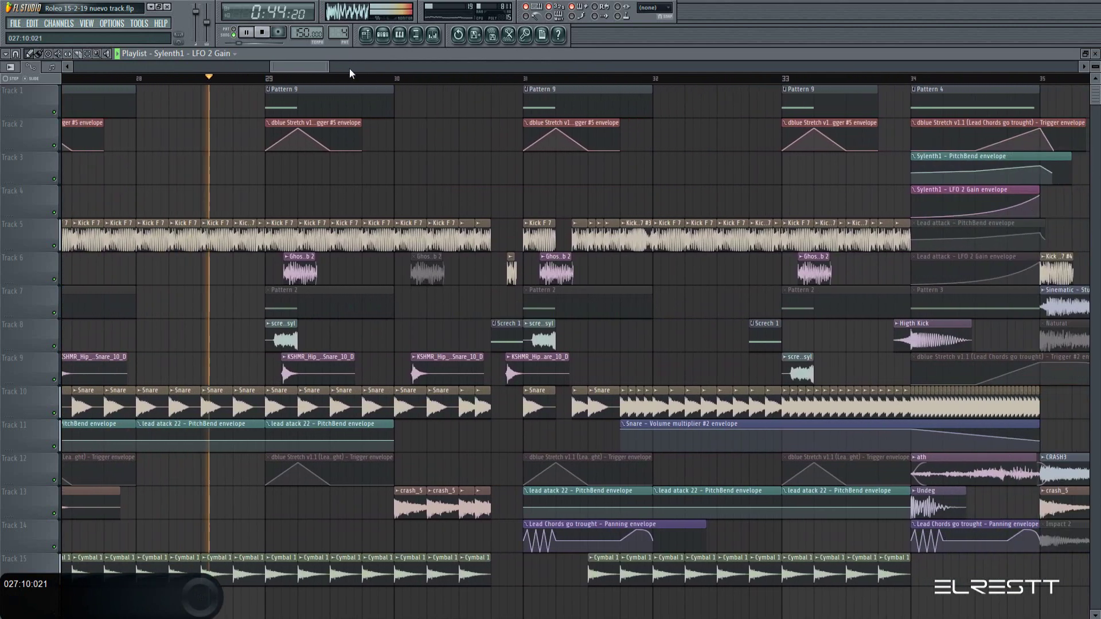
pyautogui.scroll(-1, 333, 78)
pyautogui.scroll(-4, 332, 67)
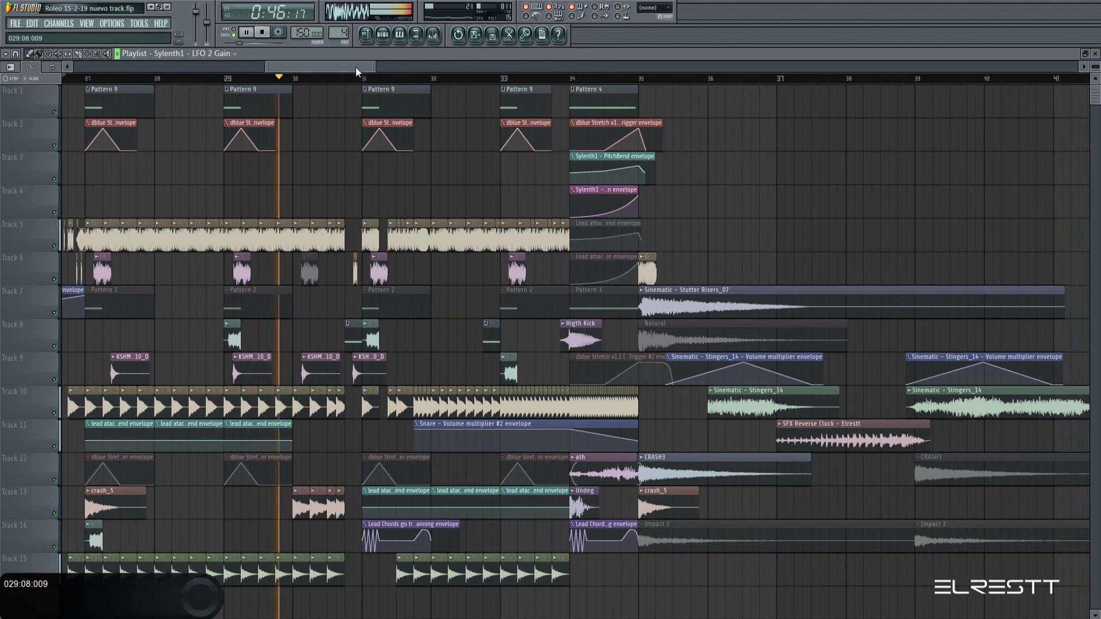
pyautogui.press('F9')
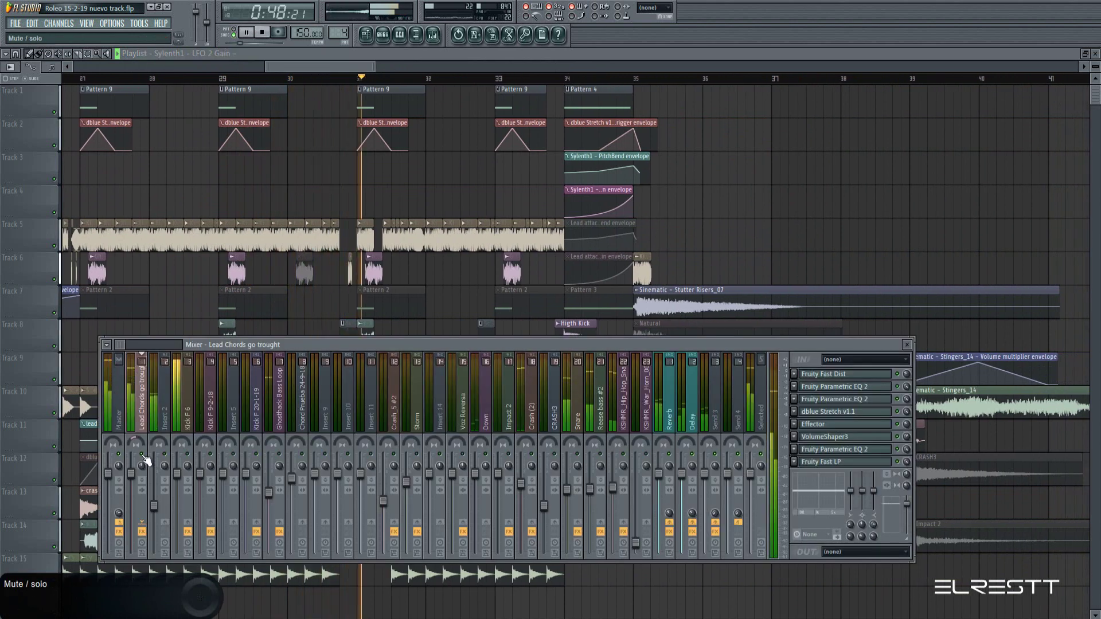
# Cut EQ band 3 to about -3 dB near 400 Hz, dip band 2, and move band 6 toward 12 kHz
pyautogui.click(857, 457)
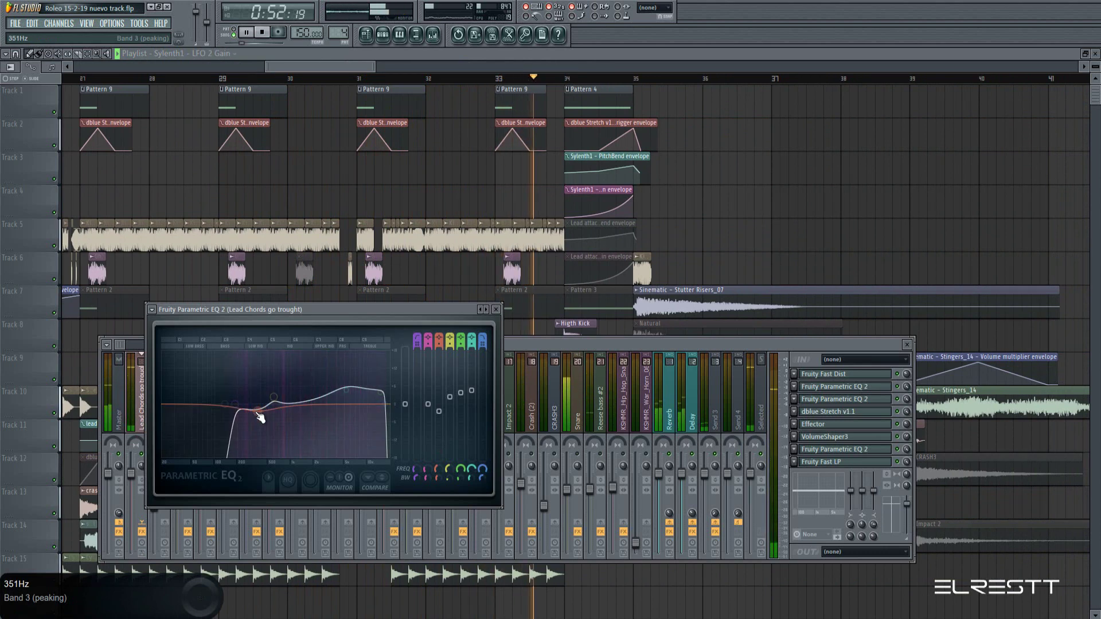
pyautogui.moveTo(252, 407); pyautogui.dragTo(260, 413)
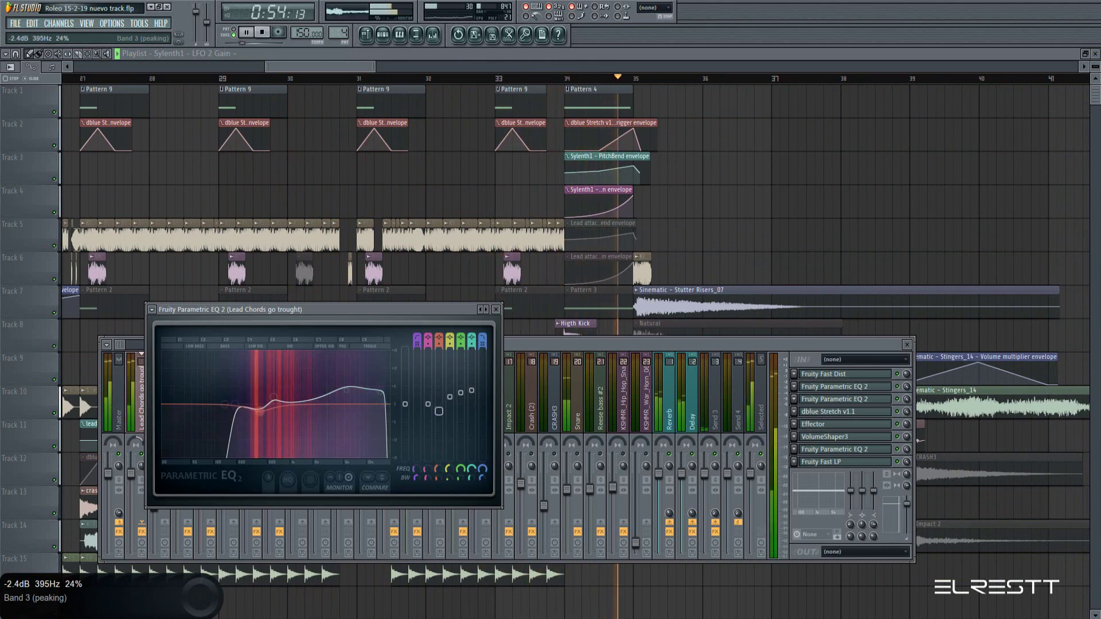
pyautogui.press('space')
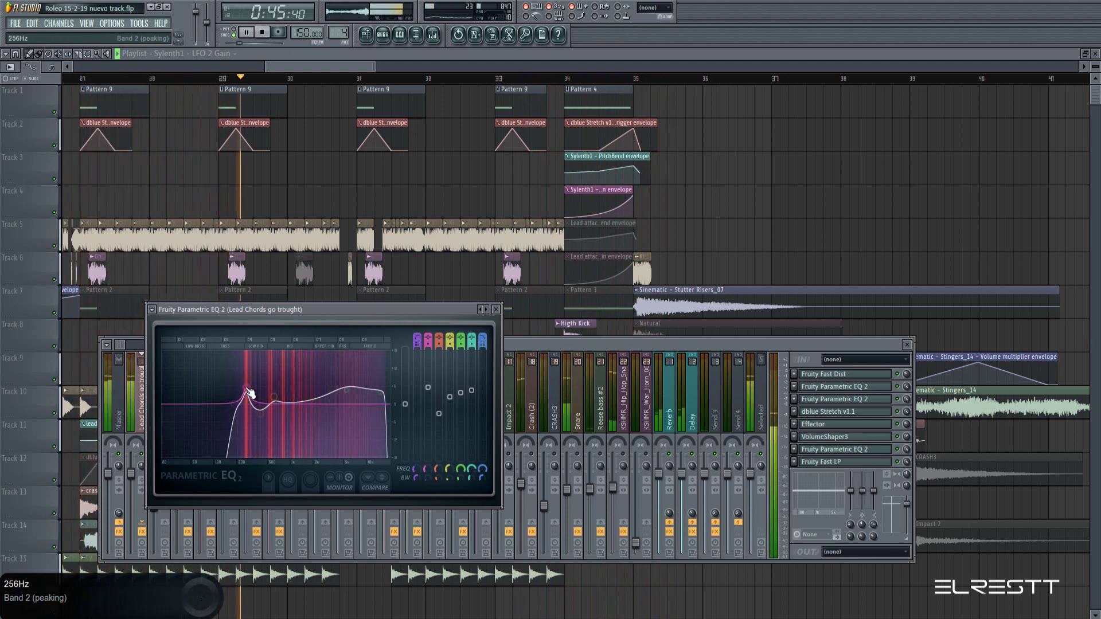
pyautogui.moveTo(247, 390); pyautogui.dragTo(247, 390)
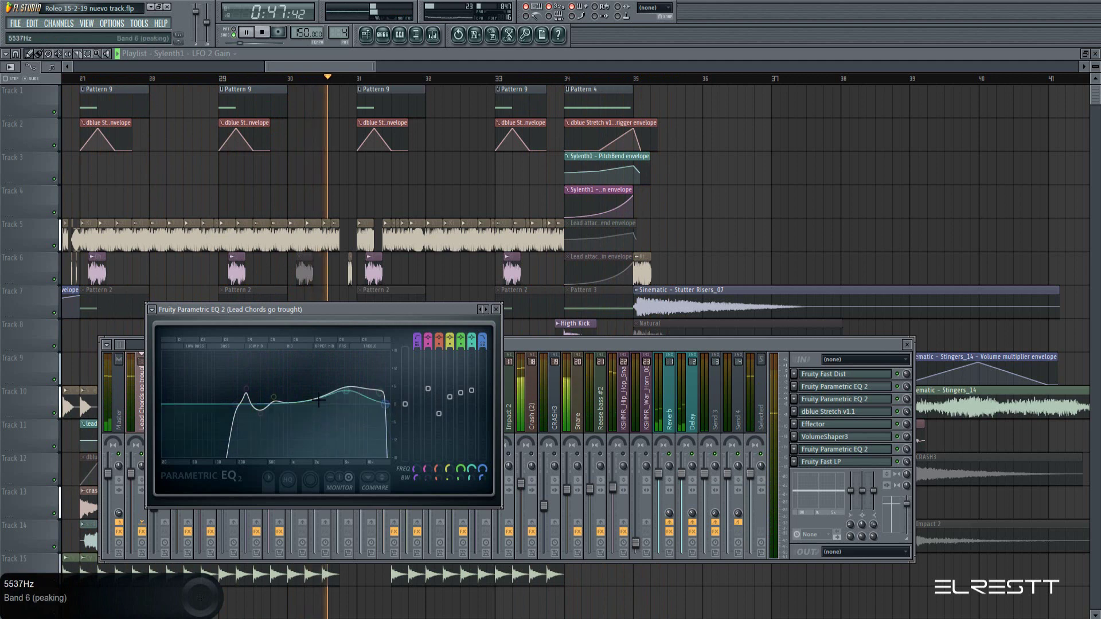
pyautogui.moveTo(350, 400); pyautogui.dragTo(373, 391)
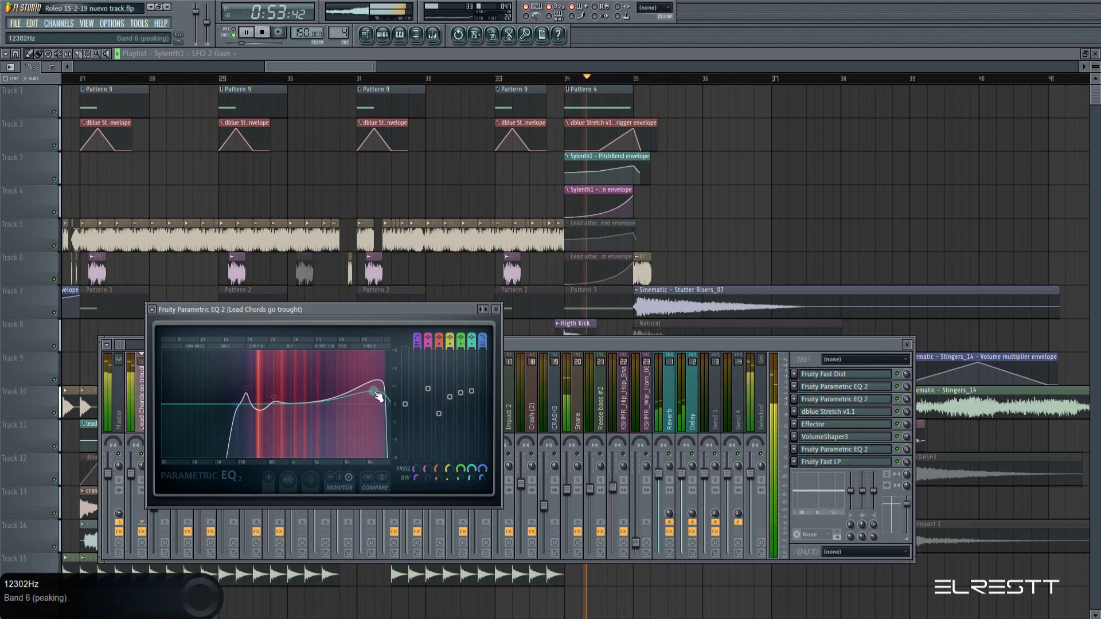
pyautogui.press('space')
pyautogui.click(496, 309)
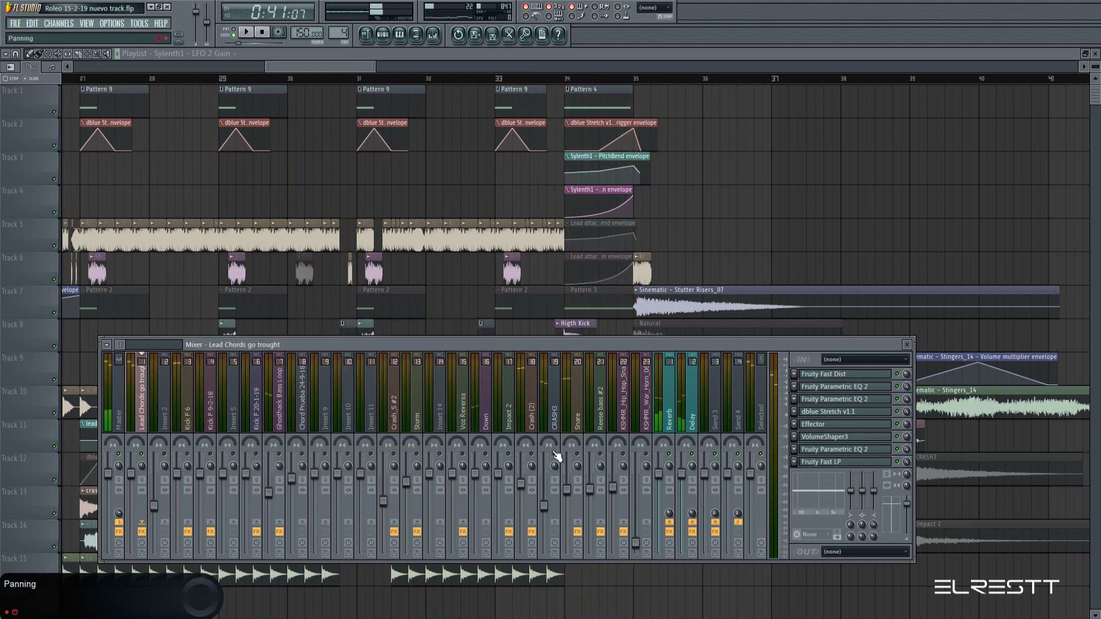
# From the Channel Rack's Unsorted view, open Sylenth1 and lower its main volume from 6.95 to 5.46
pyautogui.moveTo(310, 66)
pyautogui.mouseDown()
pyautogui.moveTo(287, 64)
pyautogui.moveTo(313, 66)
pyautogui.mouseUp()
pyautogui.press('space')
pyautogui.scroll(-4, 297, 78)
pyautogui.click(382, 37)
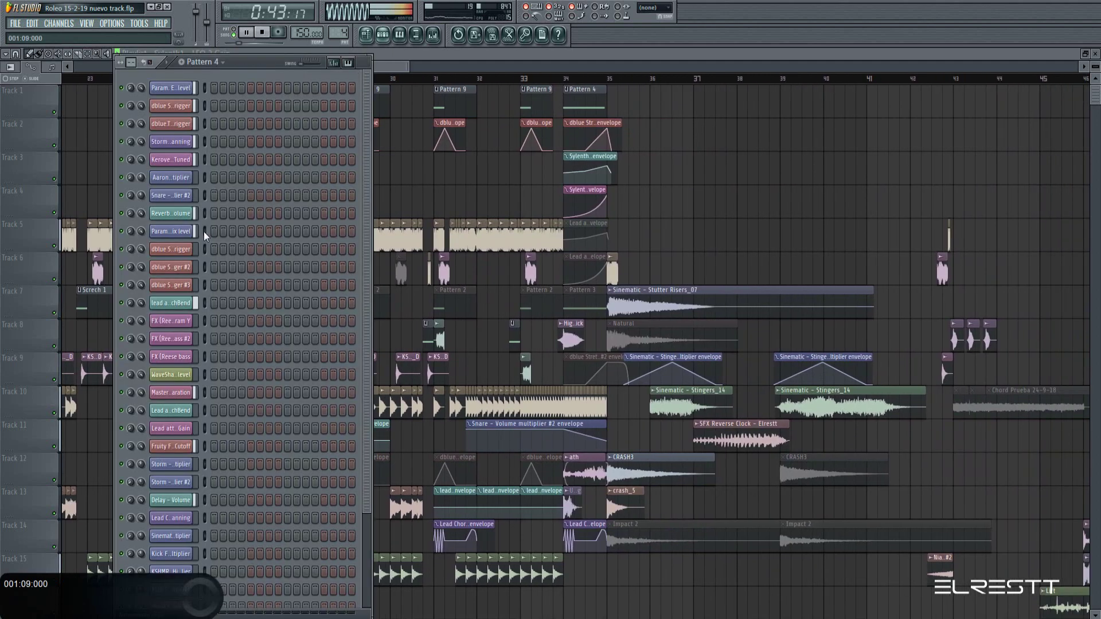
pyautogui.press('space')
pyautogui.click(151, 611)
pyautogui.click(151, 607)
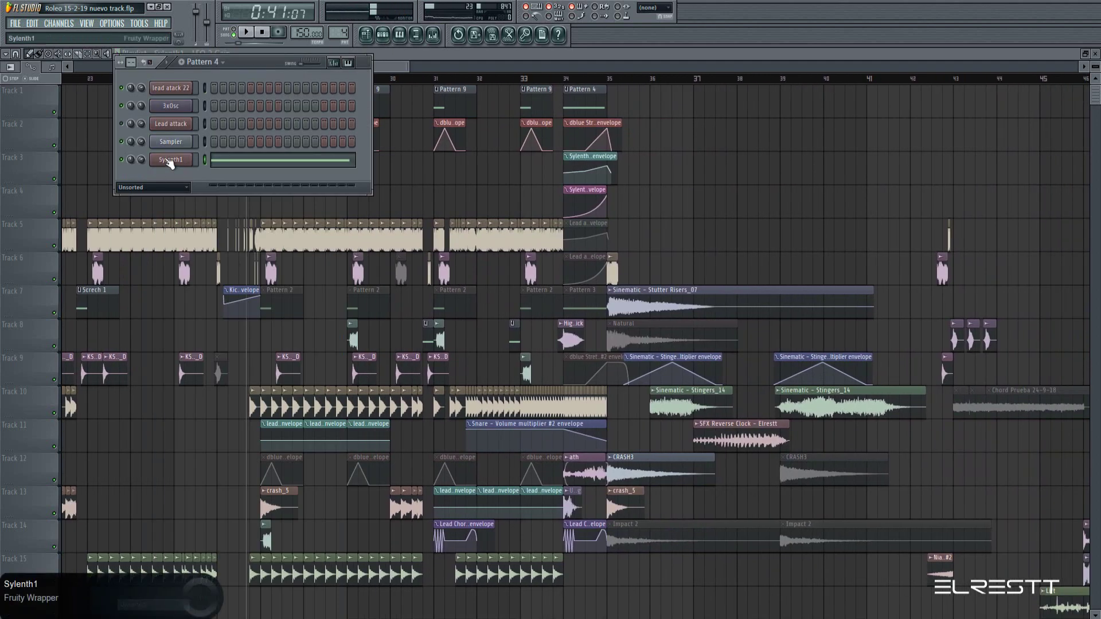
pyautogui.click(170, 160)
pyautogui.moveTo(646, 230)
pyautogui.mouseDown()
pyautogui.moveTo(644, 219)
pyautogui.moveTo(645, 228)
pyautogui.mouseUp()
pyautogui.press('space')
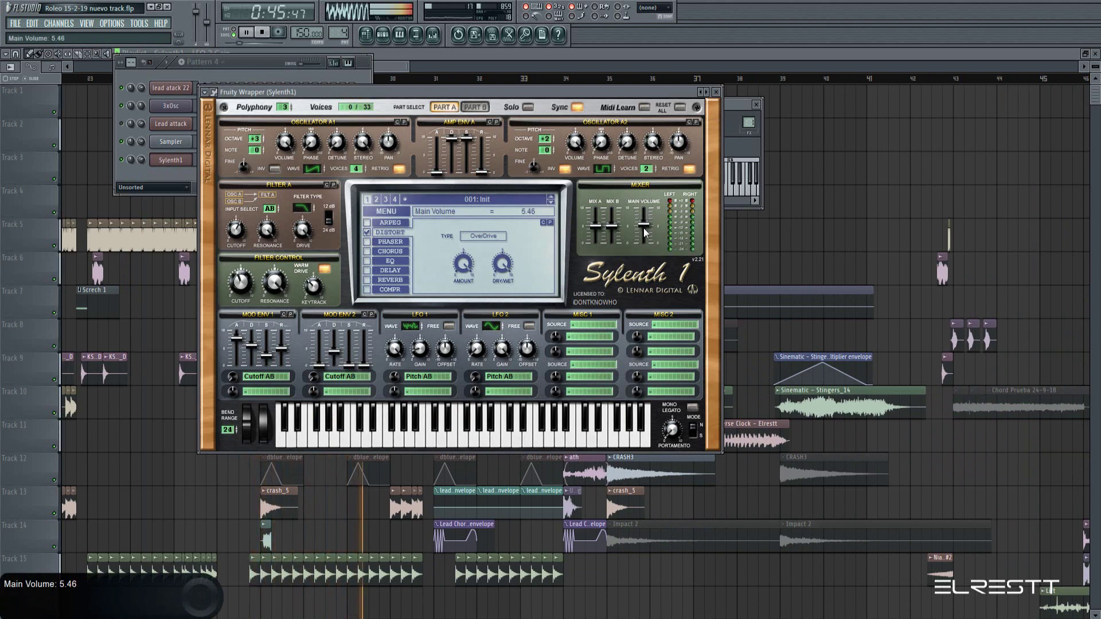
# Move the Sylenth1 window to the upper right, clear of the playlist
pyautogui.click(391, 66)
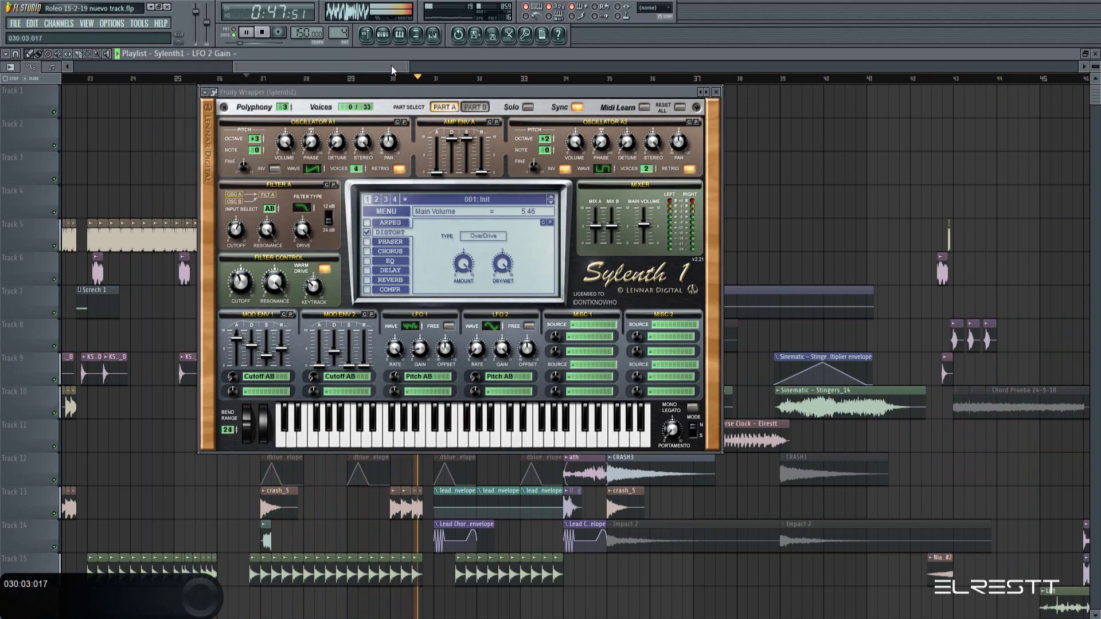
pyautogui.moveTo(387, 91); pyautogui.dragTo(429, 165)
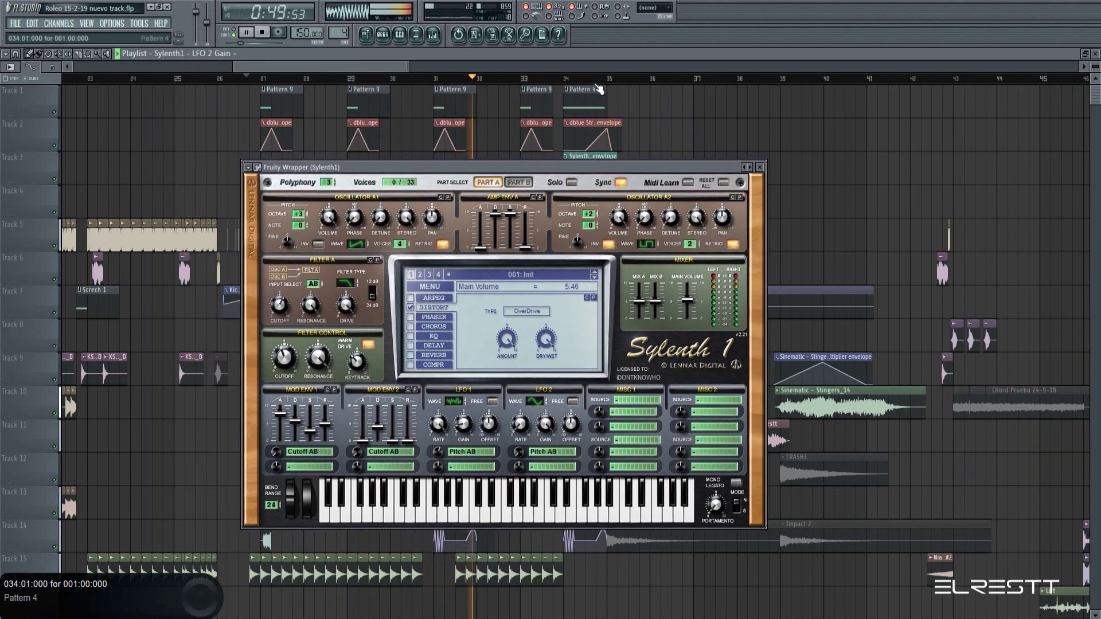
pyautogui.scroll(3, 592, 99)
pyautogui.scroll(2, 591, 99)
pyautogui.moveTo(590, 166); pyautogui.dragTo(601, 222)
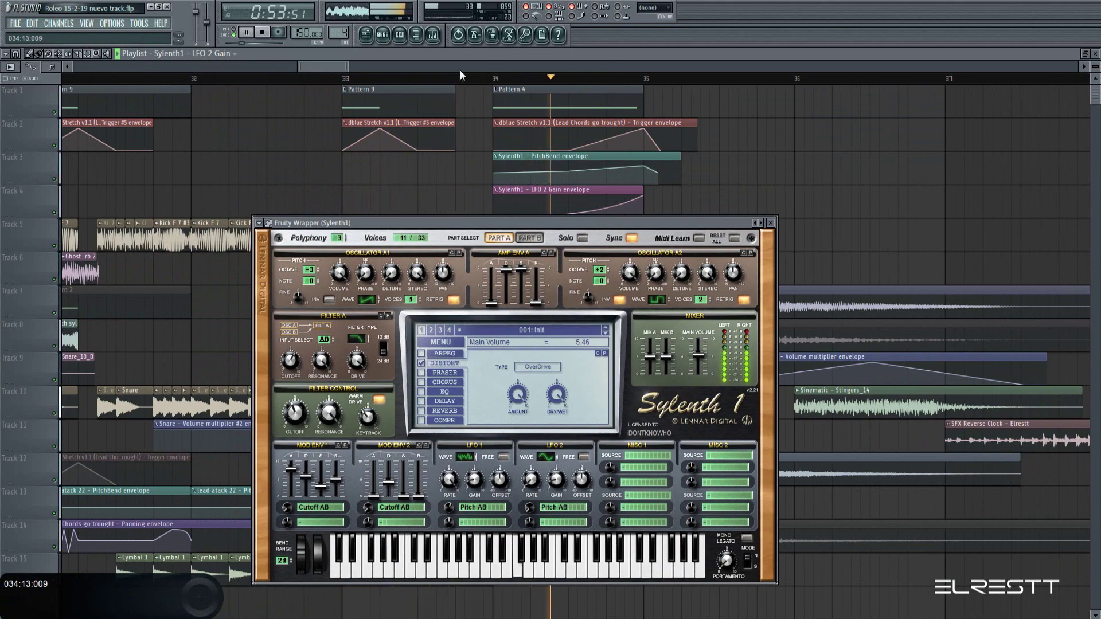
pyautogui.moveTo(334, 67); pyautogui.dragTo(340, 68)
pyautogui.moveTo(498, 219); pyautogui.dragTo(812, 104)
# Scroll back to the song start and select bars 2 to 3 for playback
pyautogui.moveTo(329, 68); pyautogui.dragTo(42, 85)
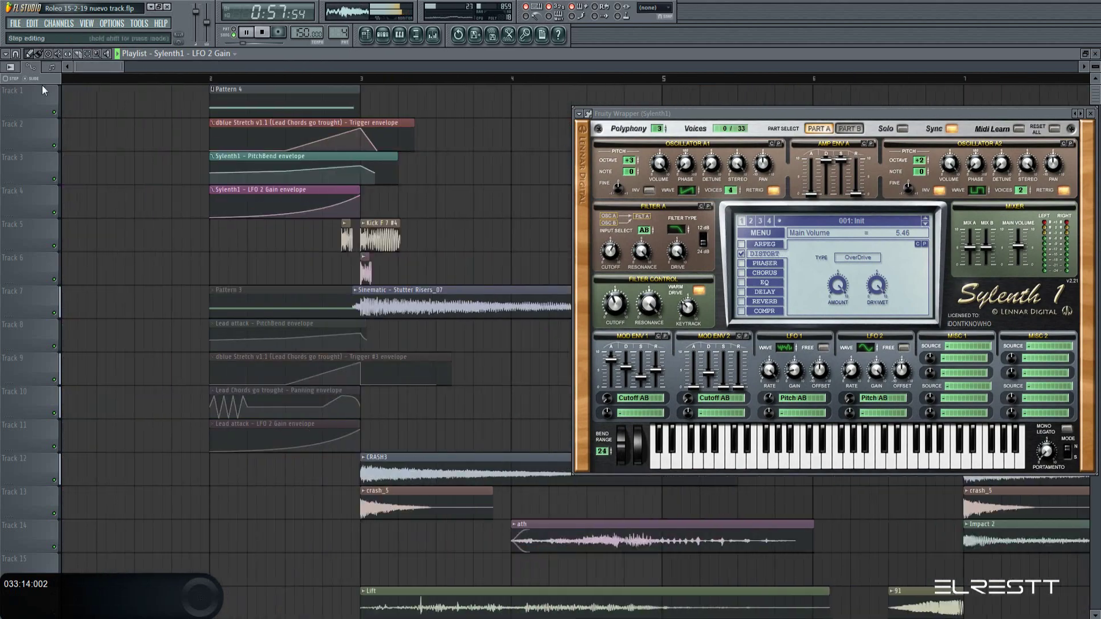
pyautogui.press('space')
pyautogui.click(211, 77)
pyautogui.scroll(4, 212, 80)
pyautogui.moveTo(213, 80); pyautogui.dragTo(546, 87)
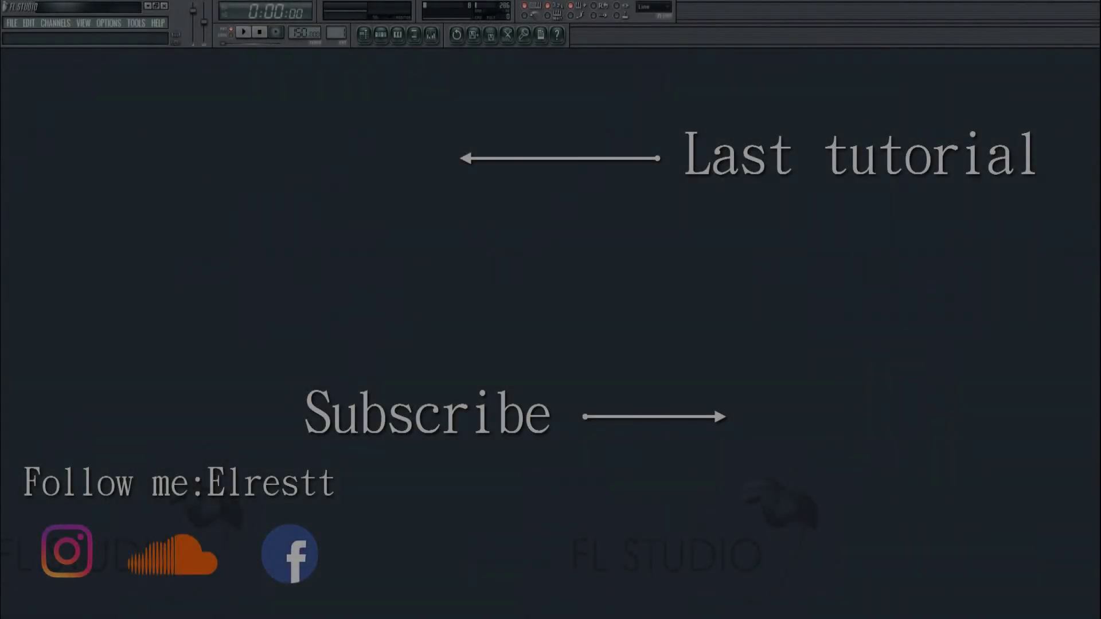